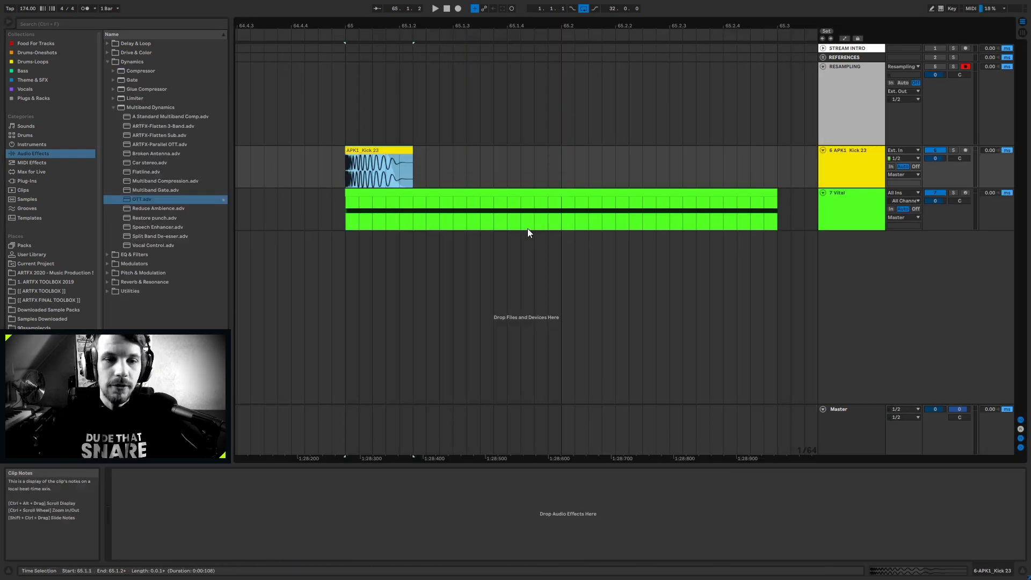
Step: Solo the kick track and play it back
{"action": "left_click", "coordinate": [953, 149]}
{"action": "key", "text": "space"}
{"action": "key", "text": "space"}
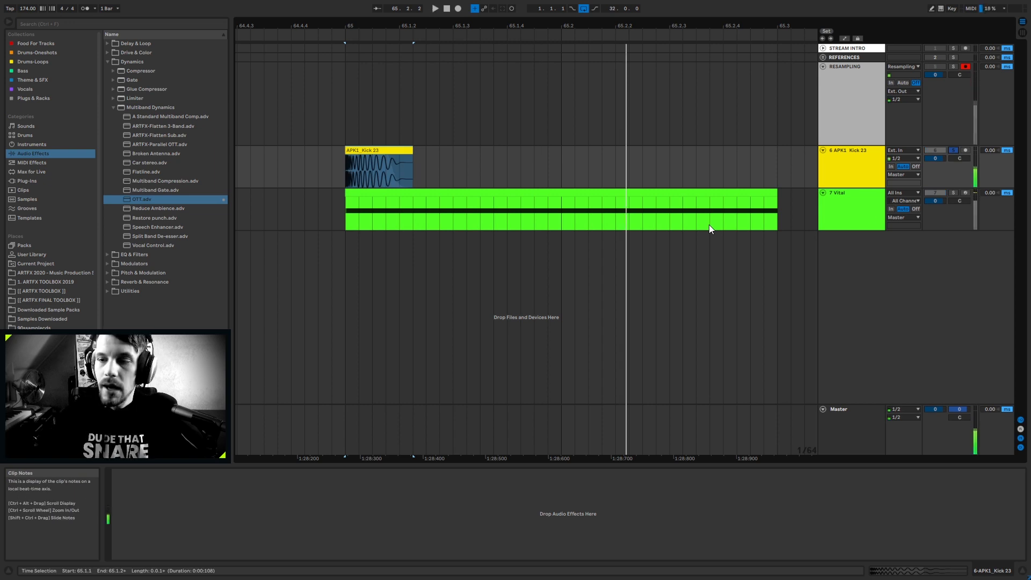
Step: Solo the Vital track, select its clip and activate the Utility device in its chain
{"action": "left_click", "coordinate": [954, 192]}
{"action": "left_click", "coordinate": [835, 205]}
{"action": "left_click", "coordinate": [497, 194]}
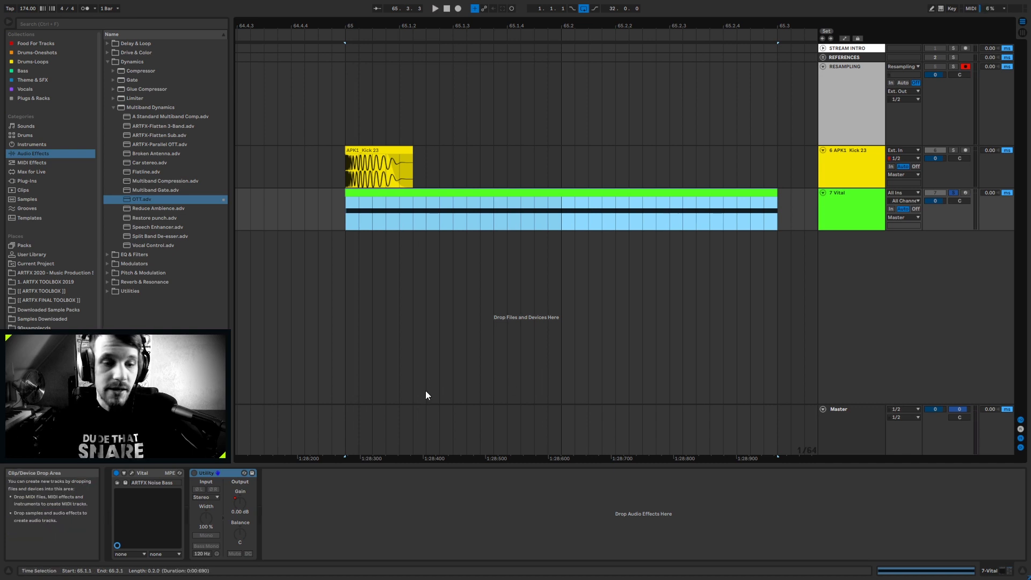
{"action": "left_click", "coordinate": [194, 473]}
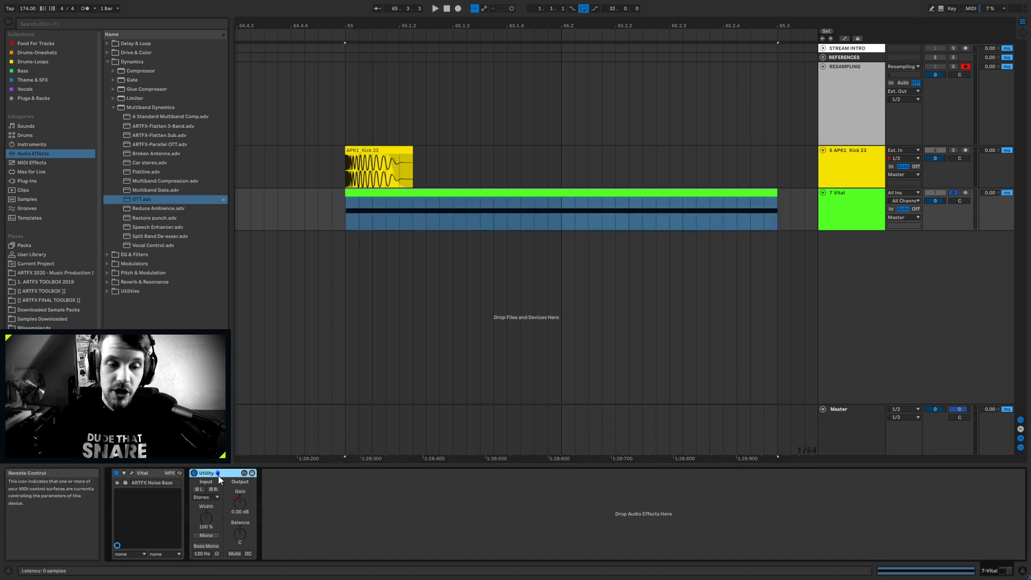
Step: Display the Utility gain automation on the Vital track and examine its muted section and ramp against the kick's tail
{"action": "left_click", "coordinate": [240, 504]}
{"action": "key", "text": "a"}
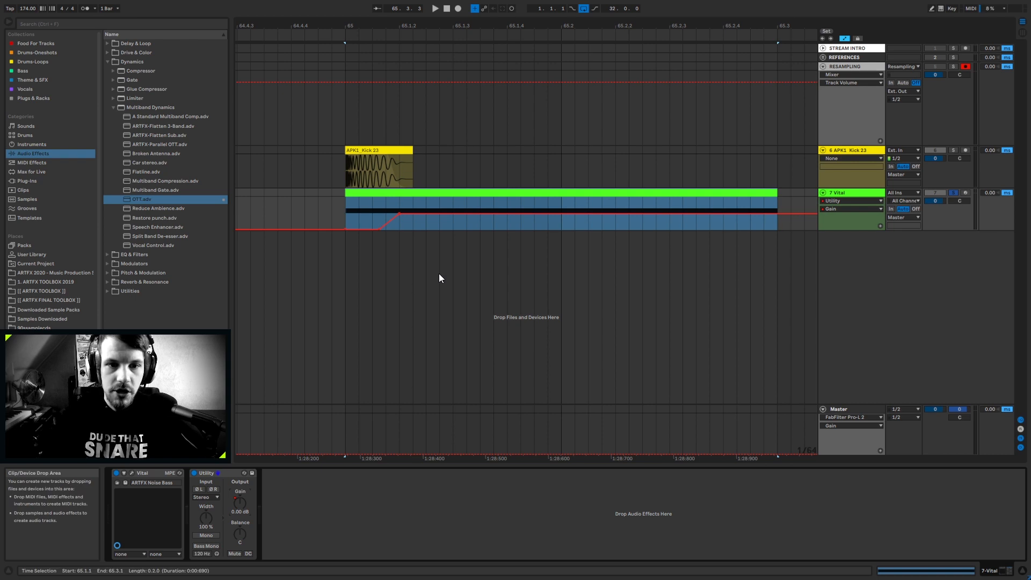
{"action": "left_click", "coordinate": [339, 215]}
{"action": "left_click", "coordinate": [356, 195]}
{"action": "left_click_drag", "start_coordinate": [345, 218], "coordinate": [383, 221]}
{"action": "left_click", "coordinate": [399, 205]}
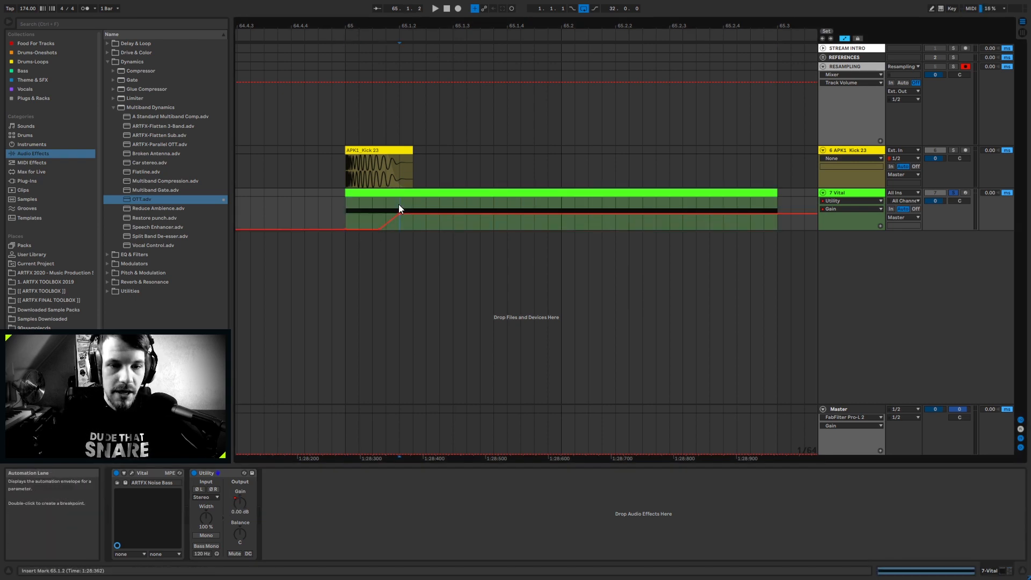
{"action": "left_click_drag", "start_coordinate": [401, 202], "coordinate": [775, 206]}
{"action": "left_click_drag", "start_coordinate": [404, 170], "coordinate": [412, 169]}
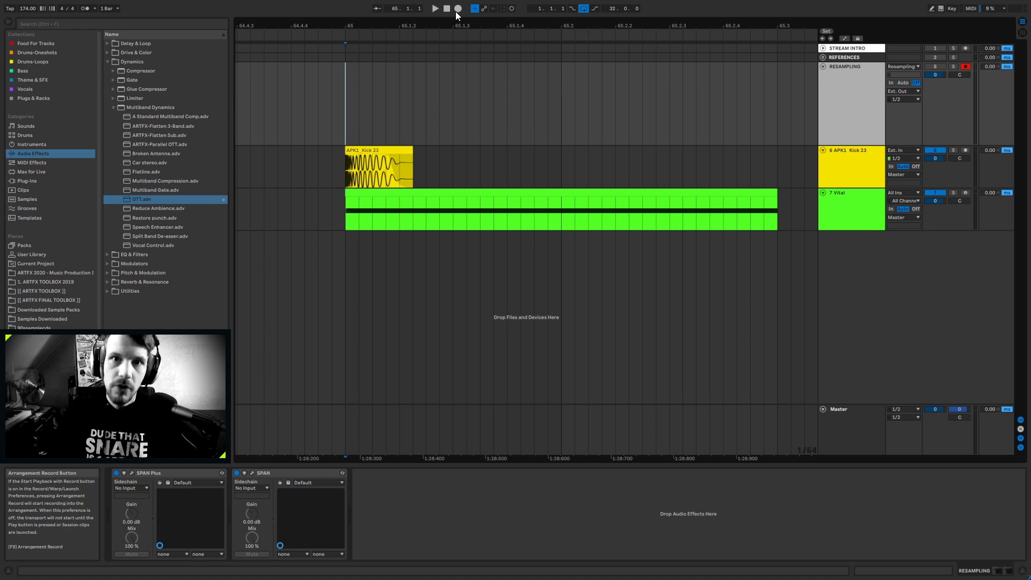
Step: Record the kick and bass together onto the RESAMPLING track and select the kick portion of the recorded waveform
{"action": "left_click", "coordinate": [455, 11]}
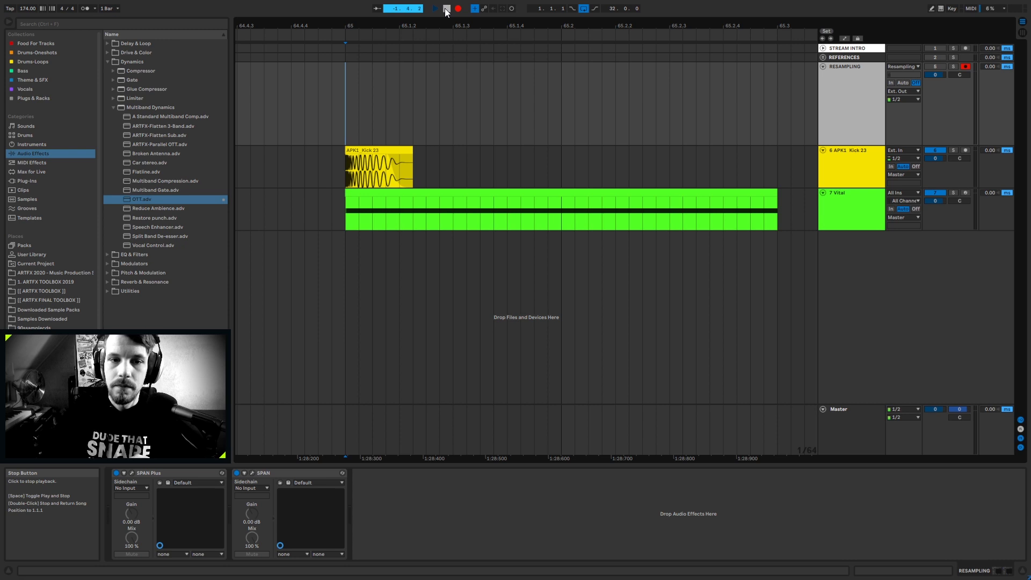
{"action": "left_click", "coordinate": [446, 9]}
{"action": "scroll", "coordinate": [419, 108], "scroll_direction": "up", "scroll_amount": 4}
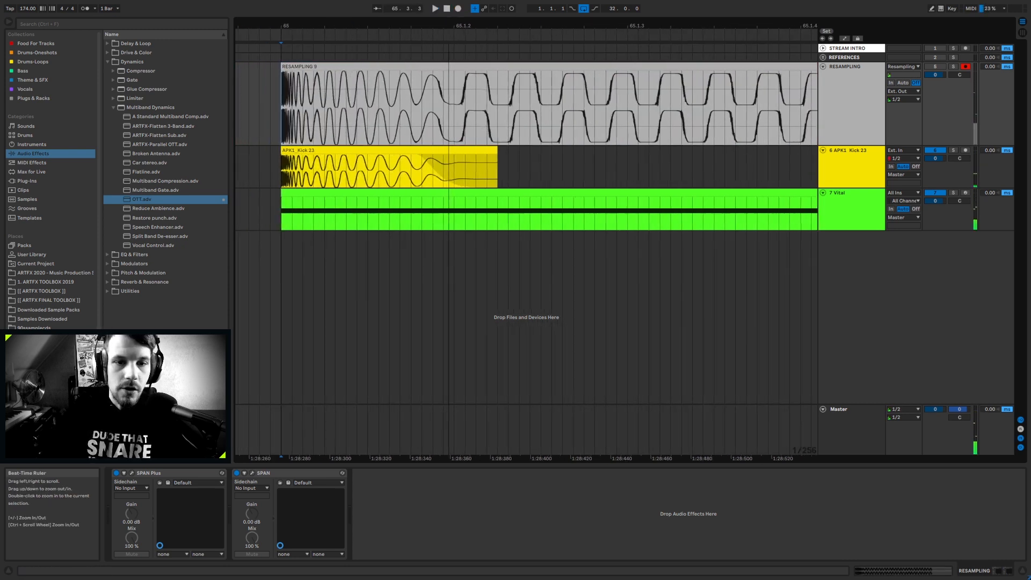
{"action": "left_click_drag", "start_coordinate": [303, 103], "coordinate": [465, 99]}
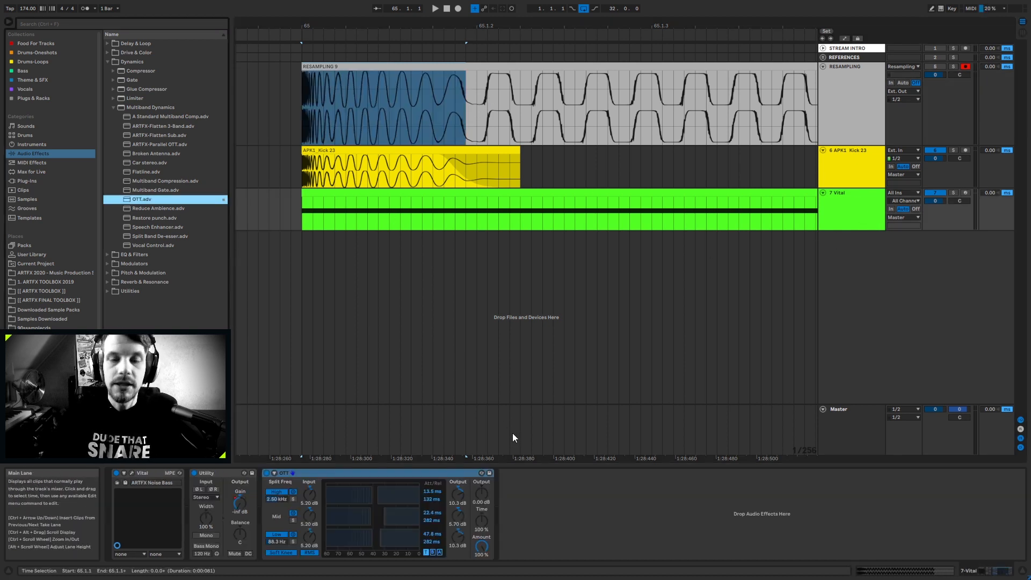
Step: Set the OTT Amount to 0% on the Vital track and record the kick and bass again onto the RESAMPLING track
{"action": "left_click_drag", "start_coordinate": [483, 552], "coordinate": [482, 577]}
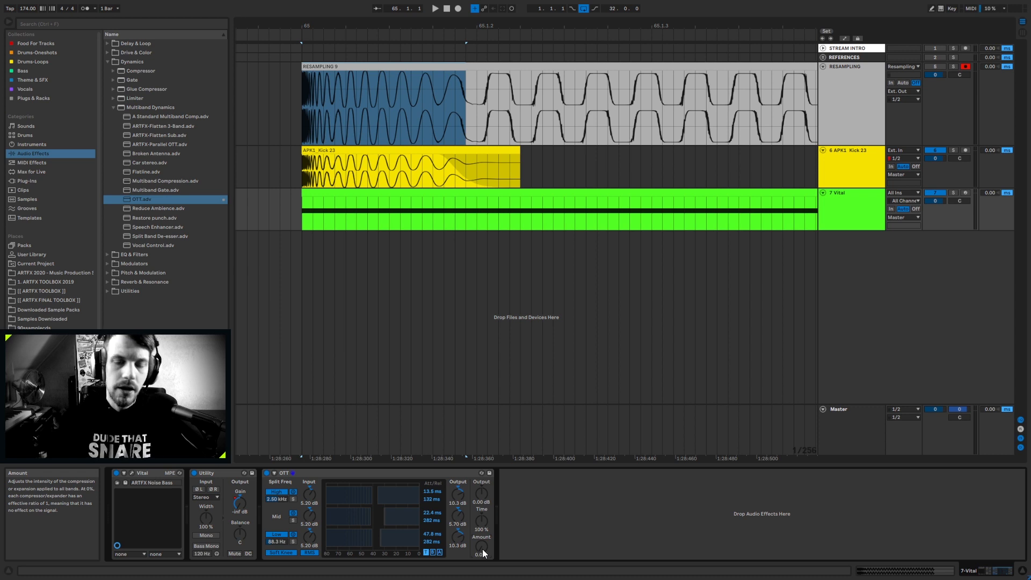
{"action": "left_click_drag", "start_coordinate": [415, 27], "coordinate": [338, 24]}
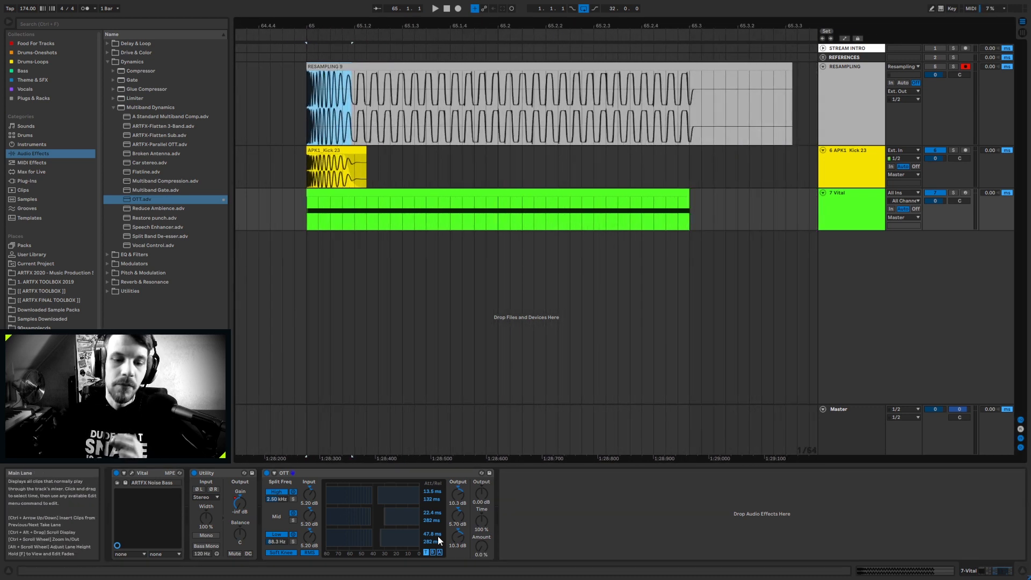
{"action": "left_click_drag", "start_coordinate": [344, 25], "coordinate": [343, 40]}
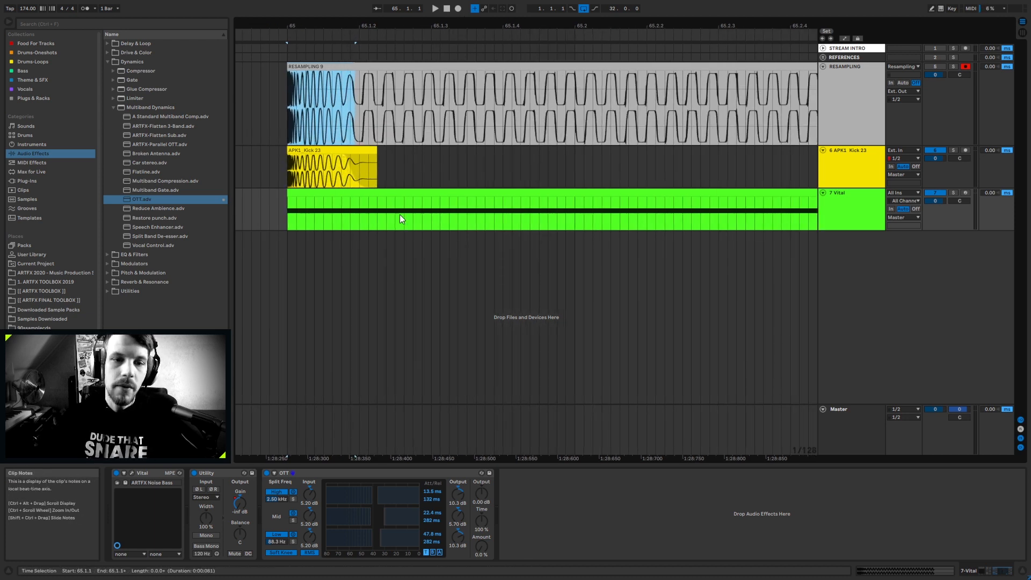
{"action": "left_click", "coordinate": [458, 8]}
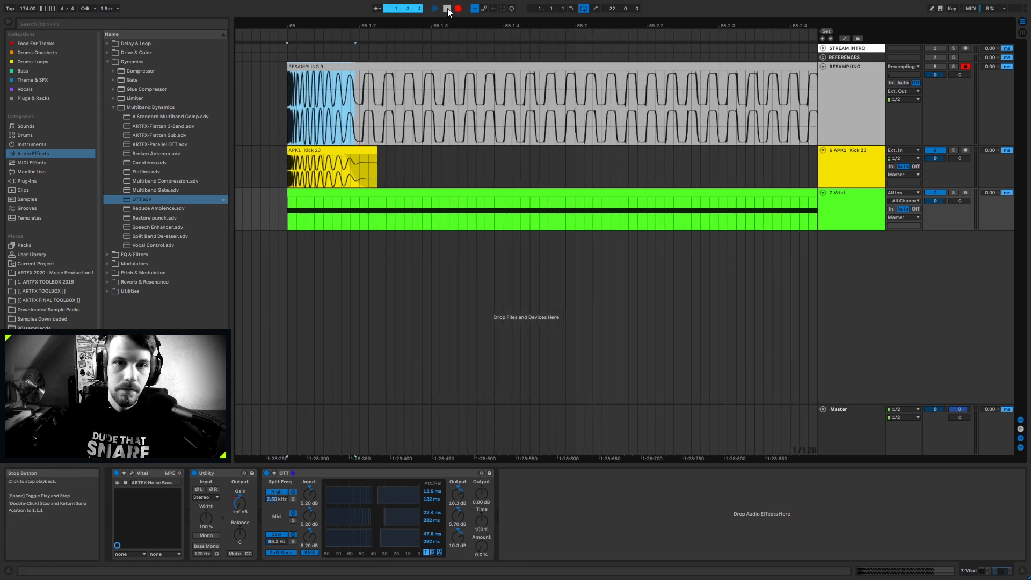
{"action": "left_click", "coordinate": [447, 9]}
{"action": "left_click_drag", "start_coordinate": [350, 26], "coordinate": [376, 89]}
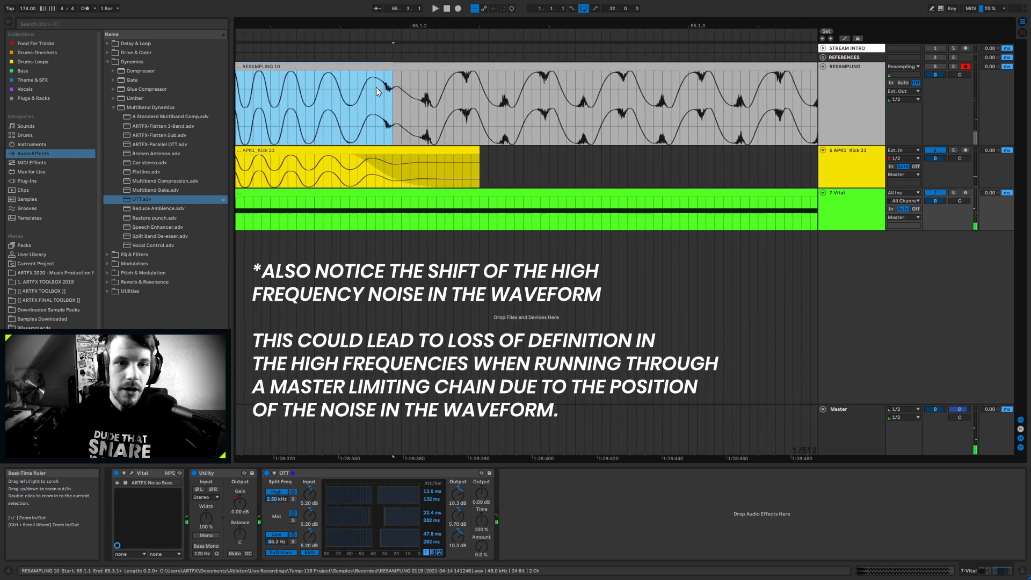
{"action": "left_click_drag", "start_coordinate": [438, 22], "coordinate": [438, 20]}
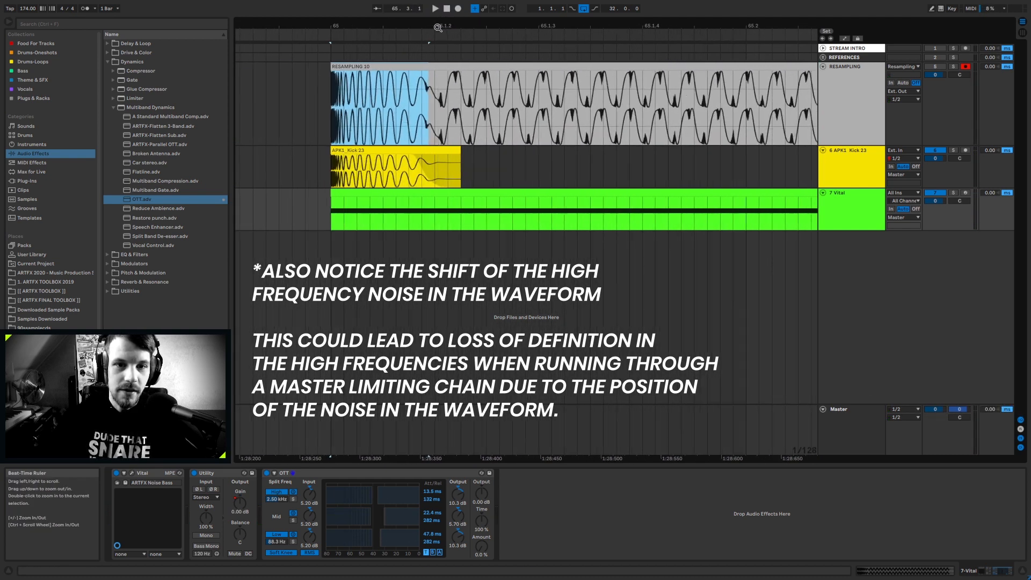
Step: Examine the kick-to-bass transition in the new resampled waveform and play back the section from 65.1.1 to 65.1.3
{"action": "left_click", "coordinate": [413, 111]}
{"action": "left_click_drag", "start_coordinate": [382, 106], "coordinate": [452, 111]}
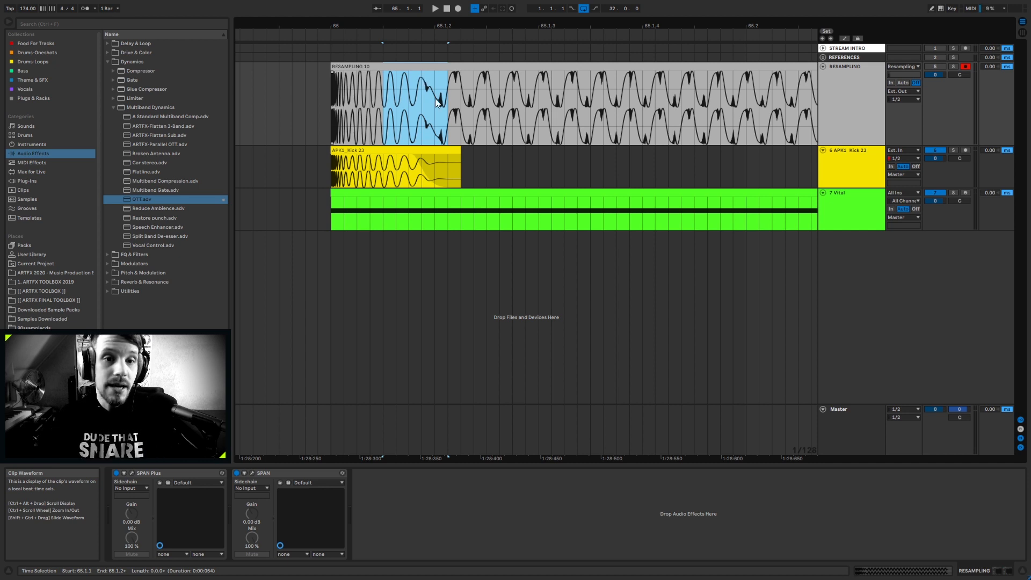
{"action": "left_click_drag", "start_coordinate": [331, 101], "coordinate": [541, 107]}
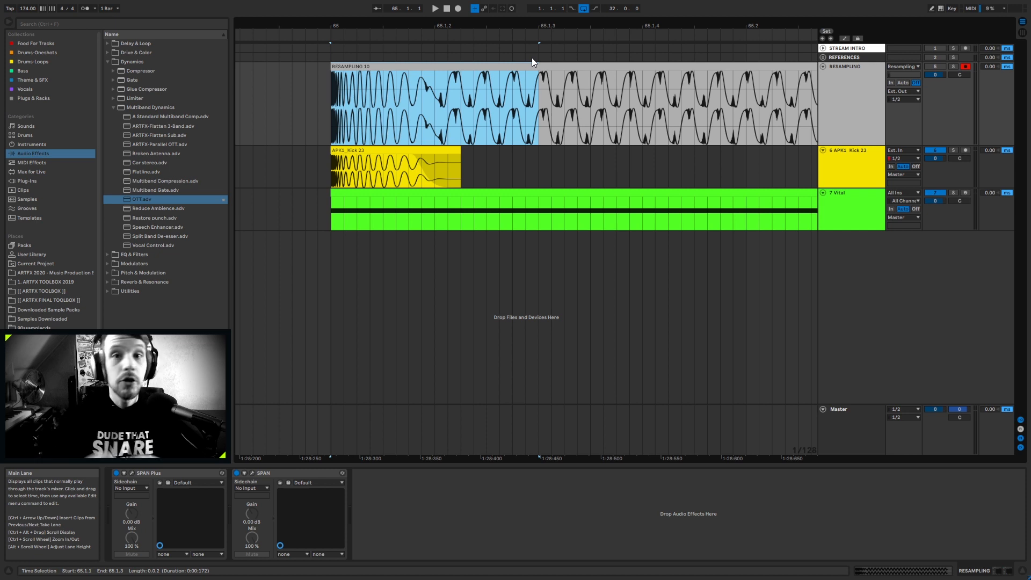
{"action": "key", "text": "space"}
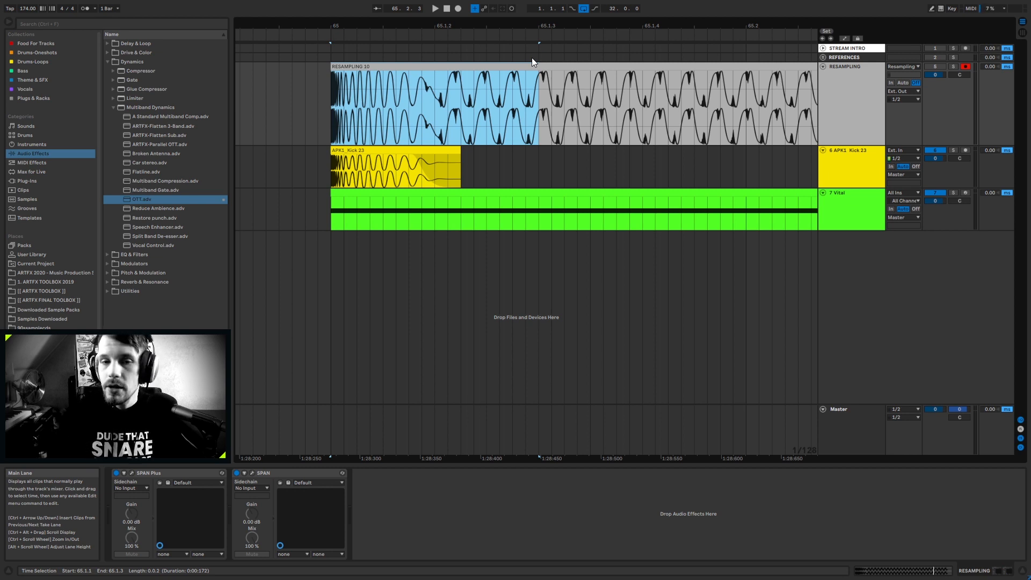
{"action": "left_click", "coordinate": [537, 64]}
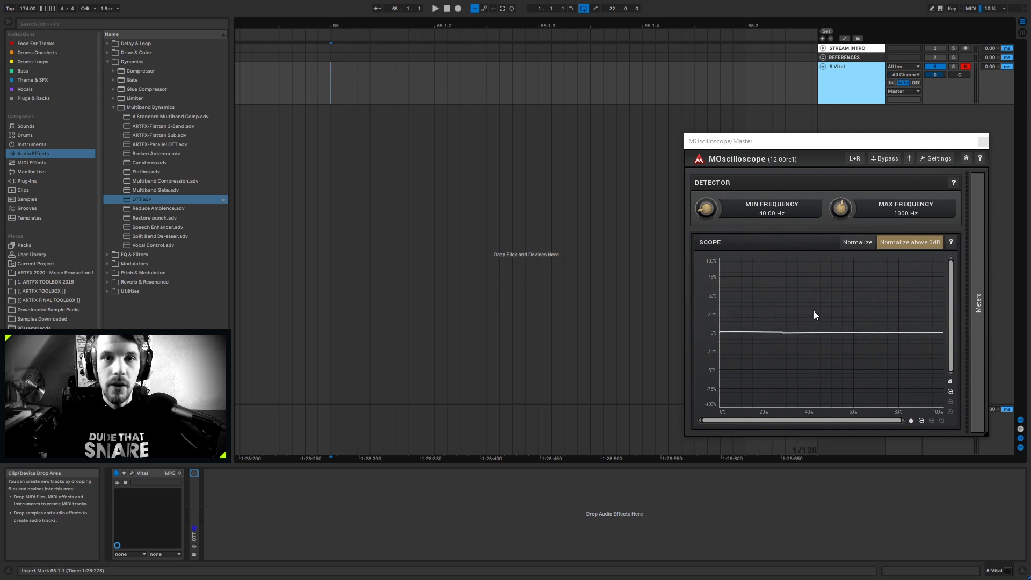
Step: Expand the OTT device on the Vital track, activate it and set its Amount to 0%
{"action": "double_click", "coordinate": [195, 514]}
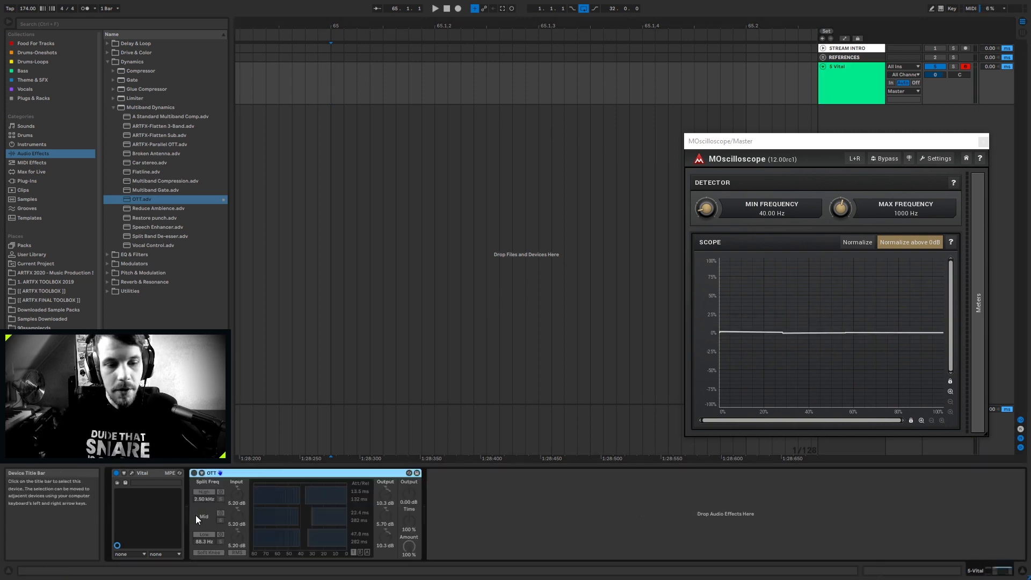
{"action": "left_click", "coordinate": [193, 473]}
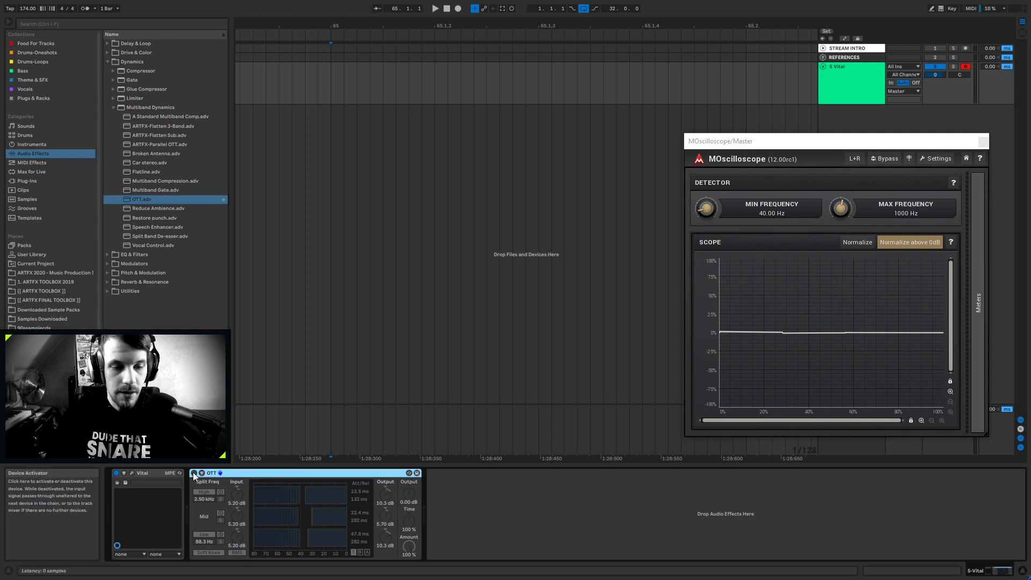
{"action": "left_click_drag", "start_coordinate": [409, 546], "coordinate": [408, 569]}
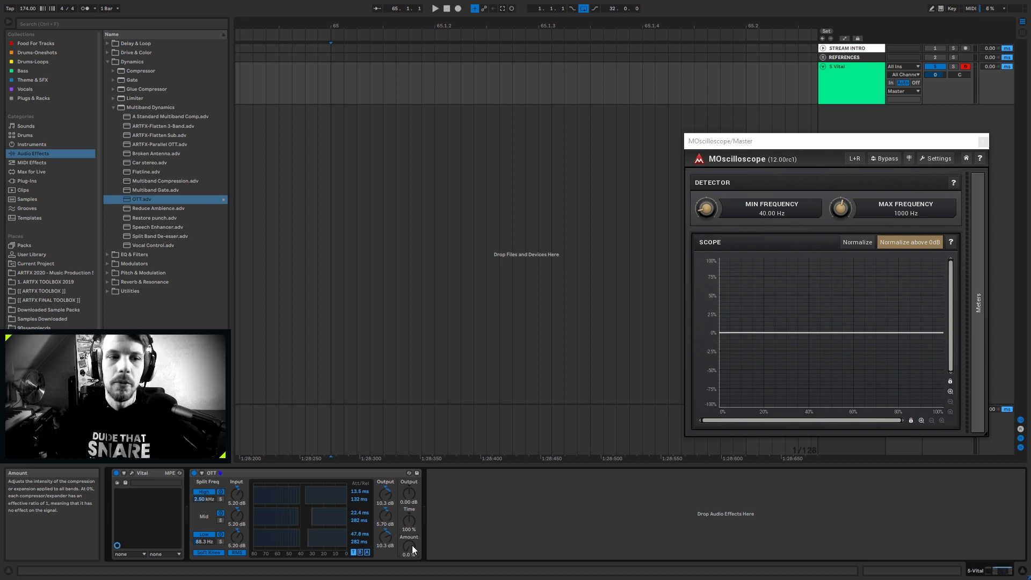
Step: Replace the EQ Eight on the audio track with a fresh one, enable its eighth band and lower that band's frequency
{"action": "key", "text": "Delete"}
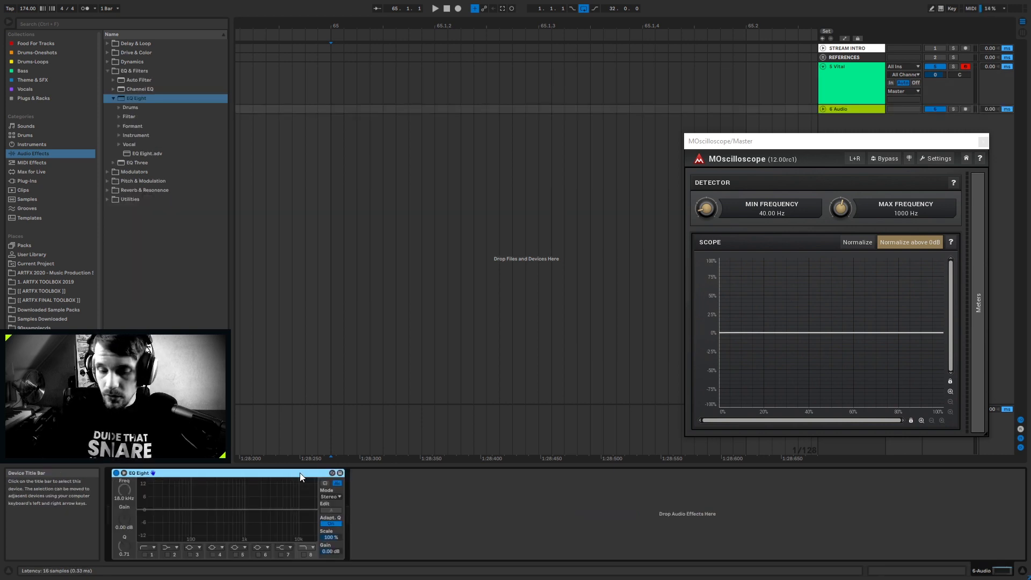
{"action": "key", "text": "Delete"}
{"action": "left_click_drag", "start_coordinate": [140, 98], "coordinate": [317, 504]}
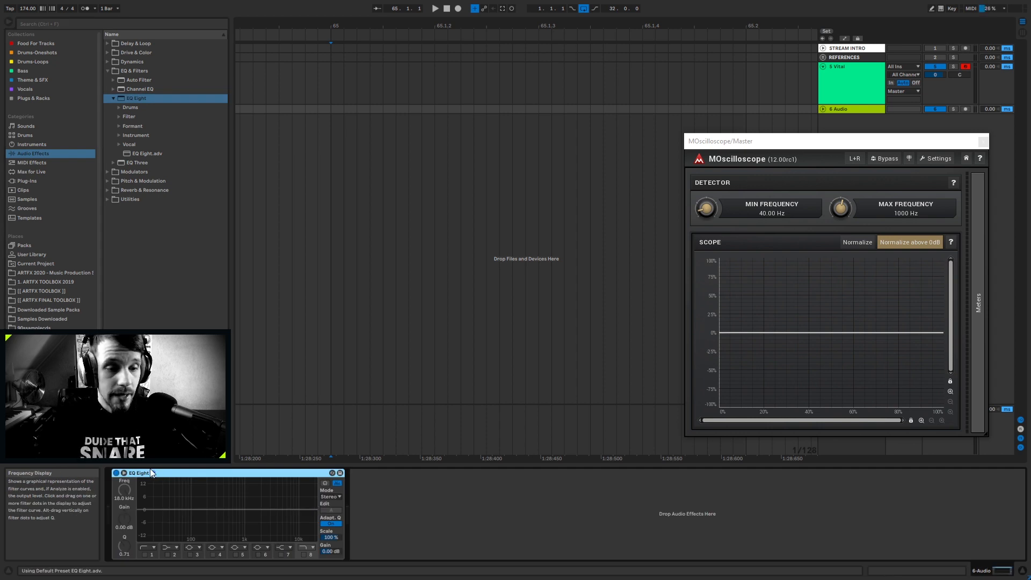
{"action": "left_click", "coordinate": [304, 554]}
{"action": "left_click_drag", "start_coordinate": [124, 491], "coordinate": [125, 542]}
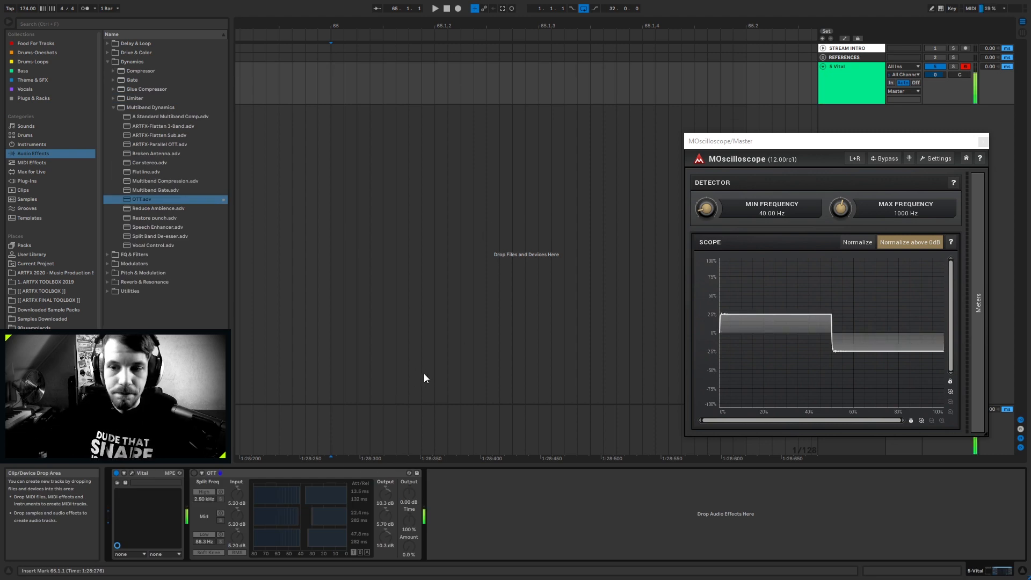
Step: Compare the square wave on the oscilloscope with OTT switched on and off
{"action": "left_click", "coordinate": [195, 473]}
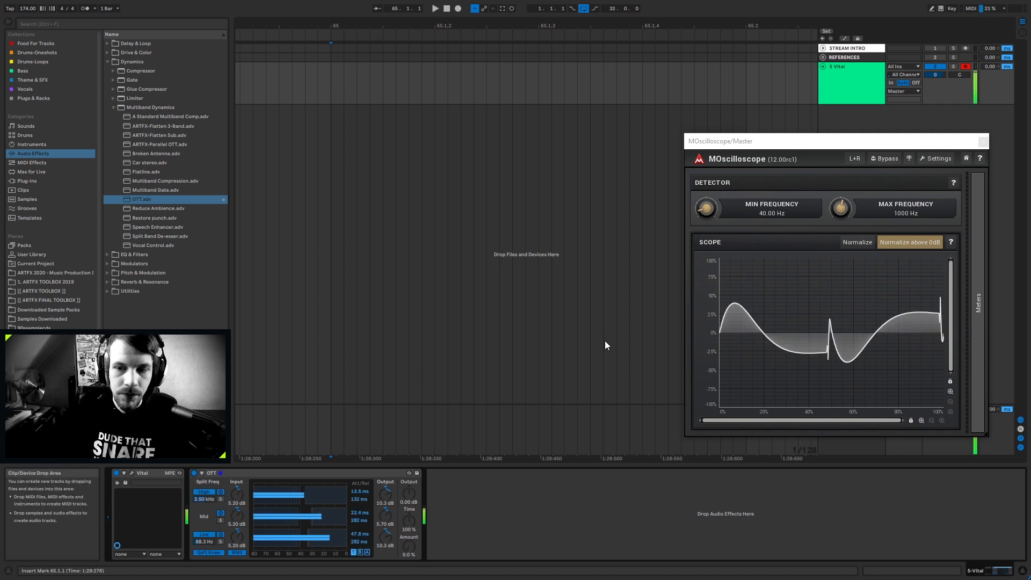
{"action": "left_click", "coordinate": [194, 473]}
Step: Insert an Audio Effect Rack after OTT and create a chain named LOW in it
{"action": "left_click", "coordinate": [143, 294]}
{"action": "left_click_drag", "start_coordinate": [144, 119], "coordinate": [524, 502]}
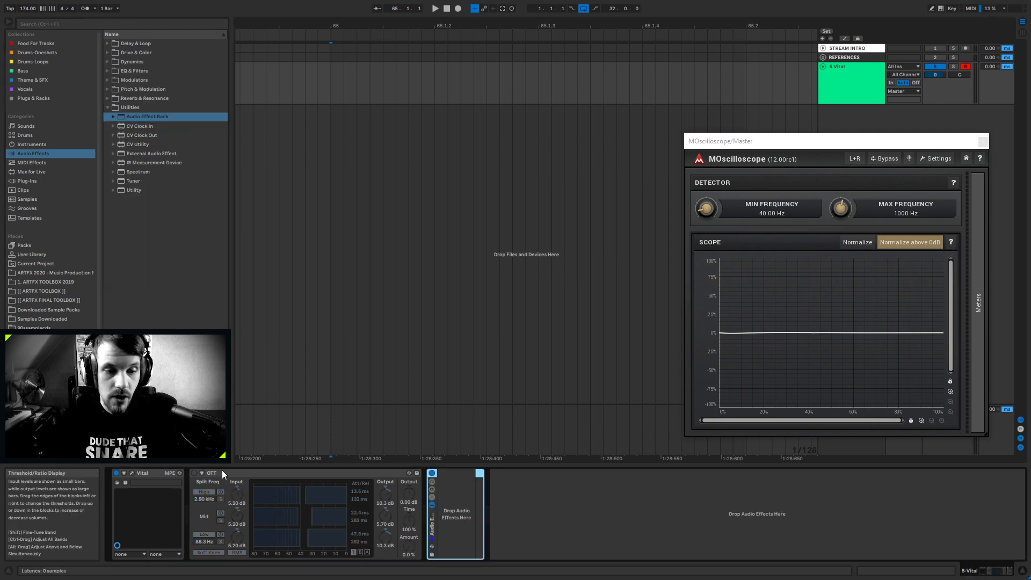
{"action": "left_click", "coordinate": [433, 498]}
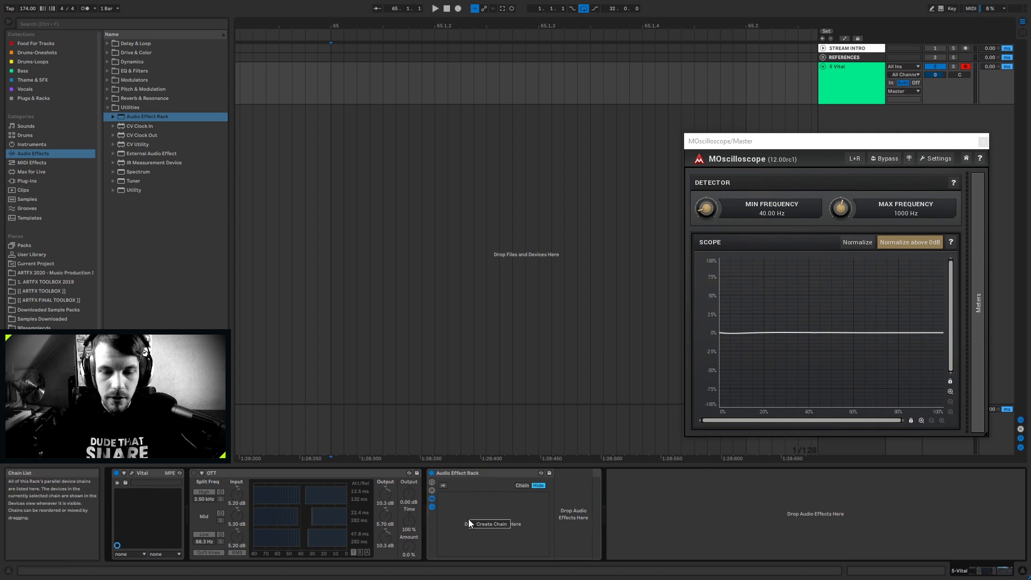
{"action": "left_click", "coordinate": [481, 524]}
{"action": "key", "text": "ctrl+r"}
{"action": "type", "text": "LOW"}
{"action": "key", "text": "Return"}
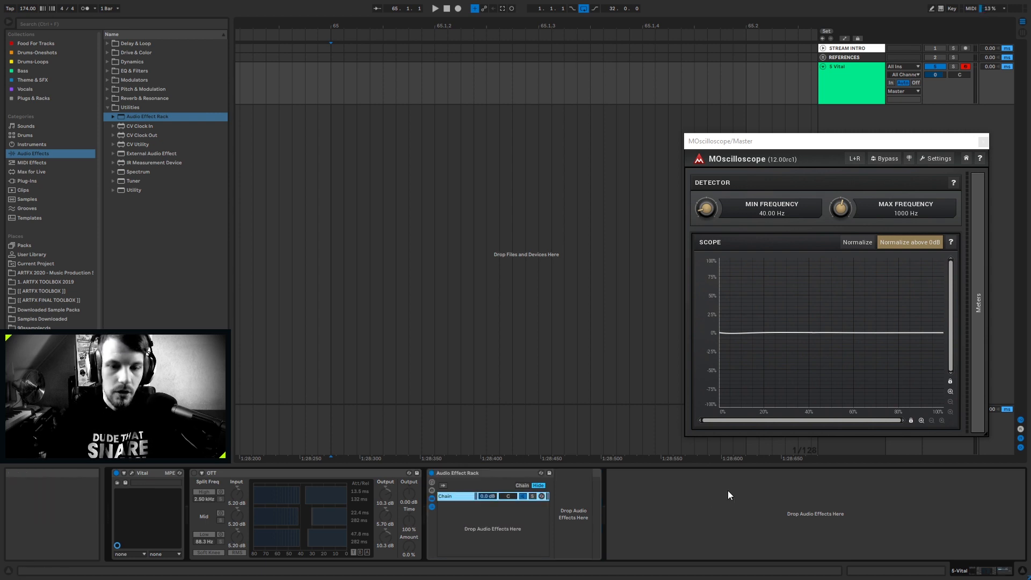
Step: Add an EQ Three to the LOW chain of the Audio Effect Rack
{"action": "left_click", "coordinate": [108, 108]}
{"action": "left_click", "coordinate": [108, 71]}
{"action": "left_click", "coordinate": [136, 107]}
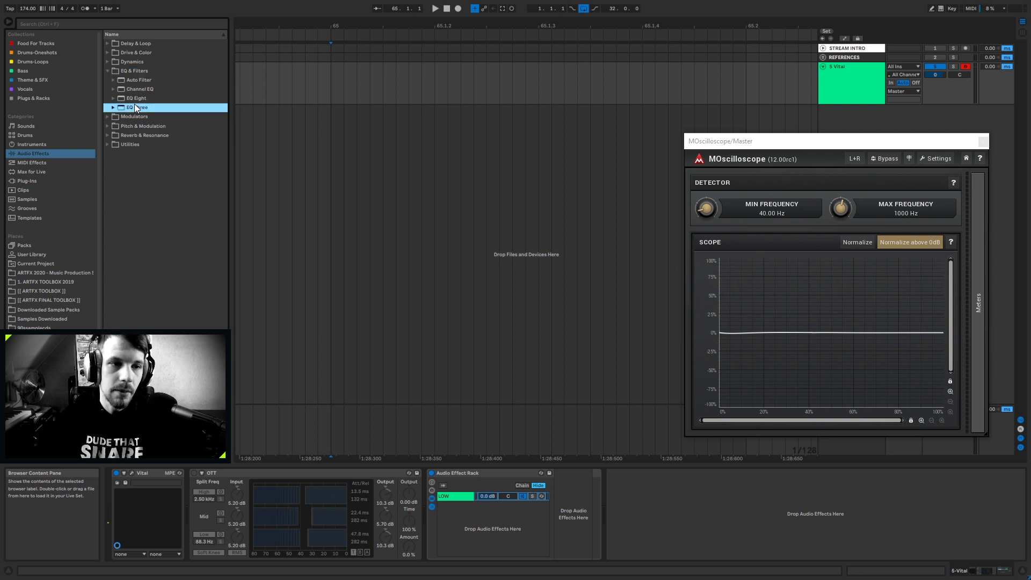
{"action": "left_click_drag", "start_coordinate": [133, 108], "coordinate": [578, 514]}
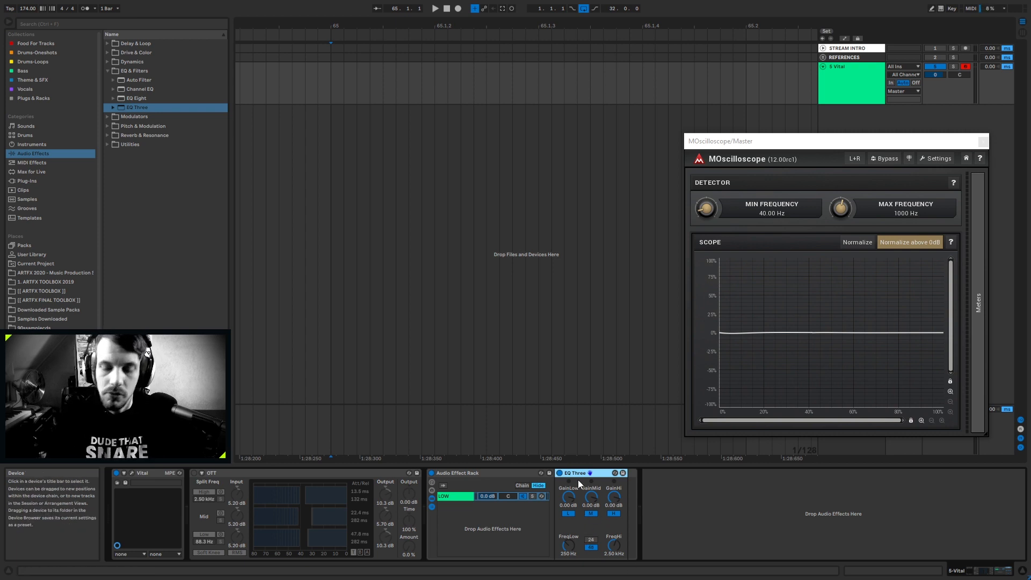
Step: Leave only the low band active in the LOW chain's EQ Three and set its slope to 24
{"action": "left_click", "coordinate": [593, 512]}
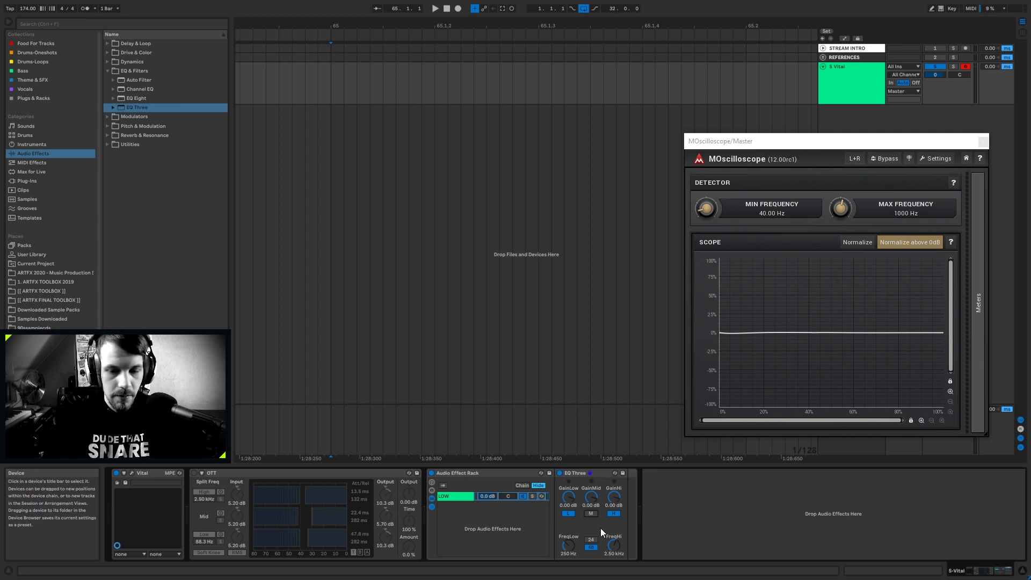
{"action": "left_click", "coordinate": [612, 514]}
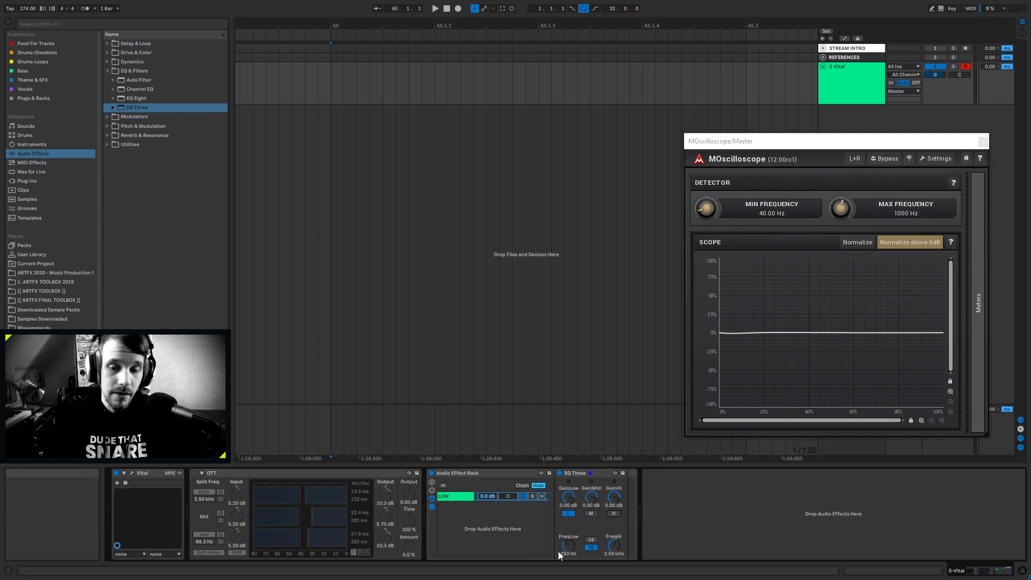
{"action": "left_click", "coordinate": [592, 540]}
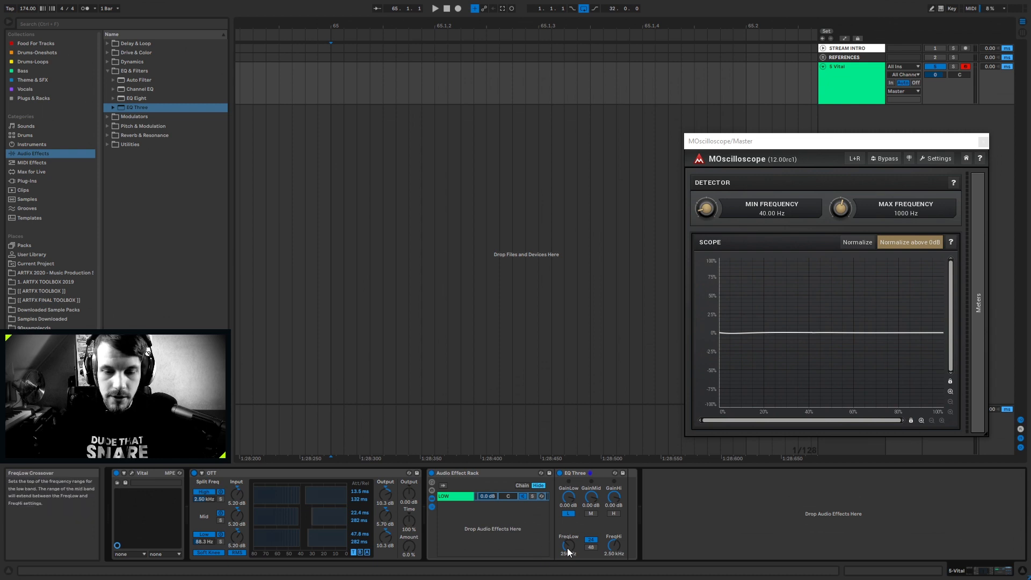
Step: Set the EQ Three's low crossover frequency to 88.3 Hz and switch OTT off
{"action": "type", "text": "88"}
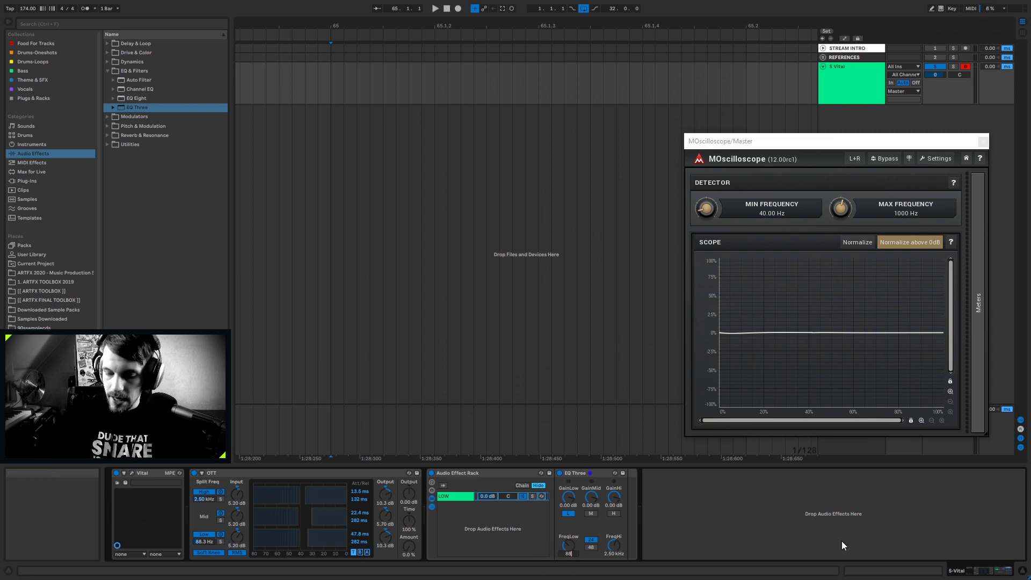
{"action": "type", "text": ".3"}
{"action": "key", "text": "Return"}
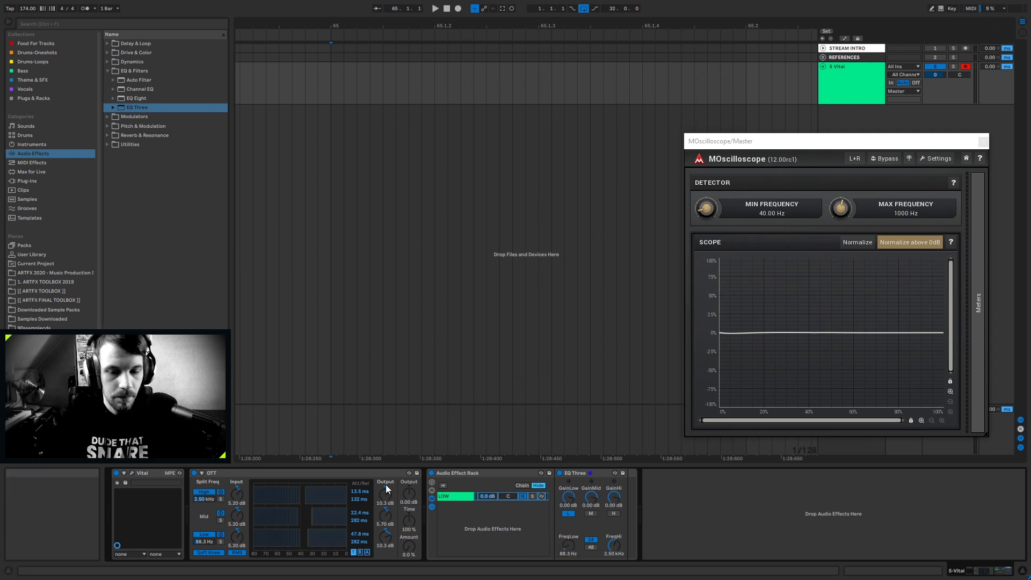
{"action": "left_click", "coordinate": [193, 472]}
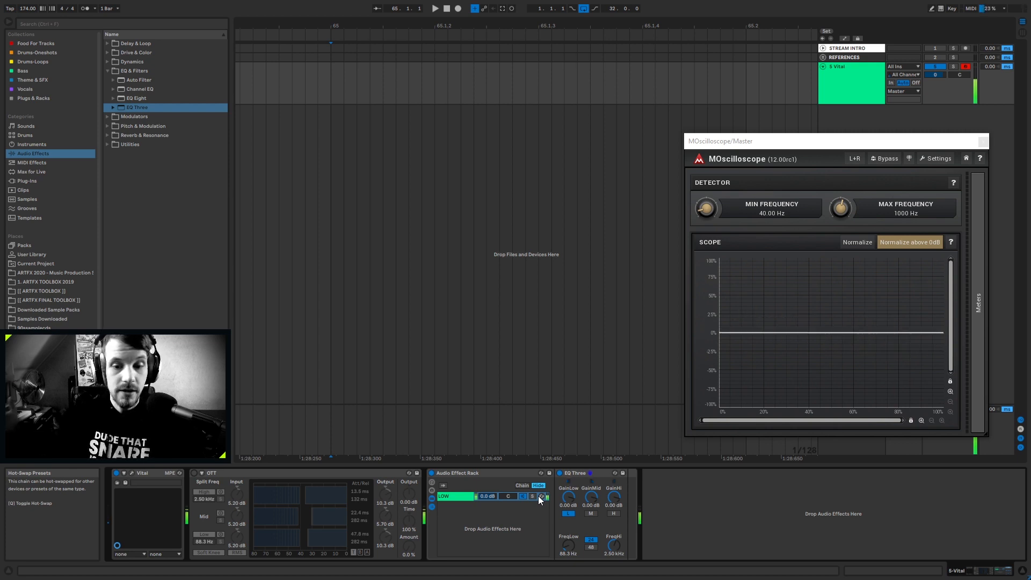
Step: Duplicate the LOW chain twice in the Audio Effect Rack
{"action": "left_click", "coordinate": [446, 495]}
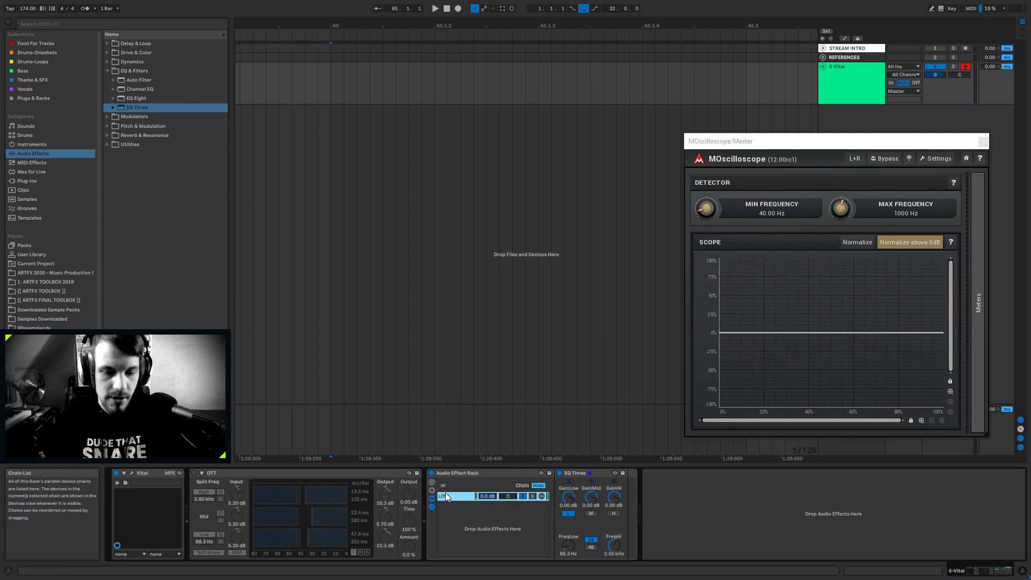
{"action": "key", "text": "ctrl+d"}
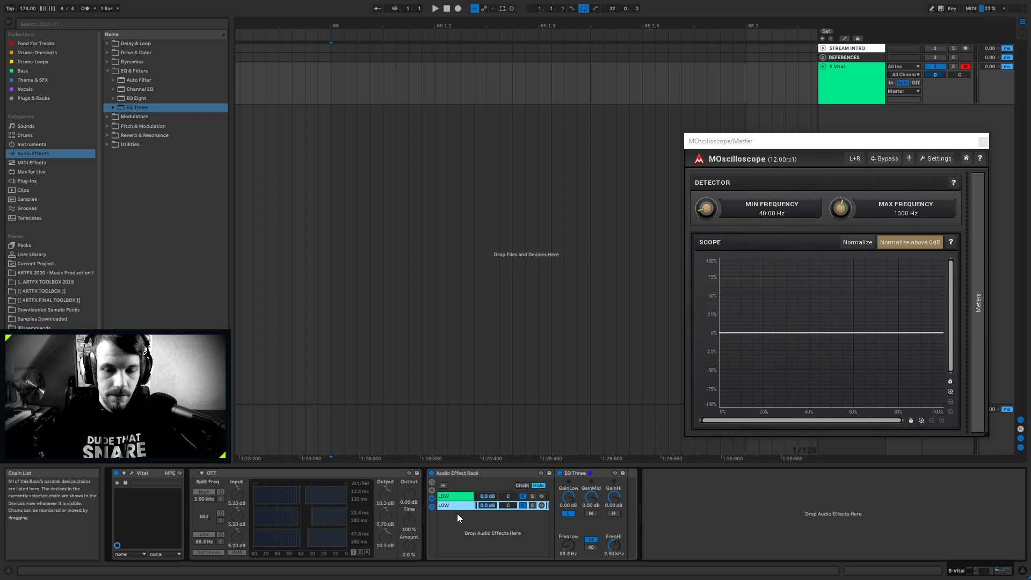
{"action": "key", "text": "ctrl+d"}
Step: Rename the middle chain of the rack MID and the first chain HIGH
{"action": "left_click", "coordinate": [447, 504]}
{"action": "key", "text": "ctrl+r"}
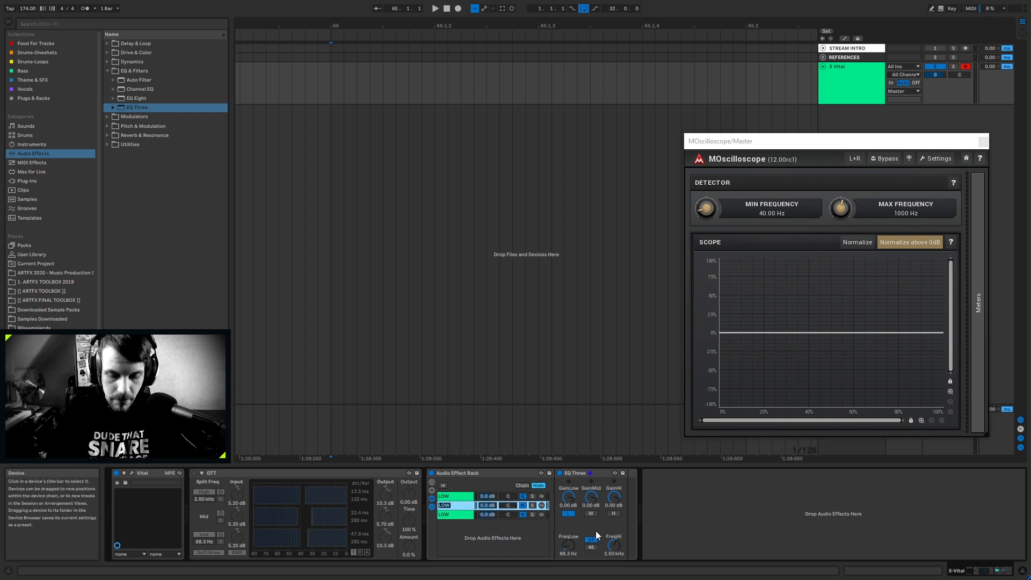
{"action": "type", "text": "MID"}
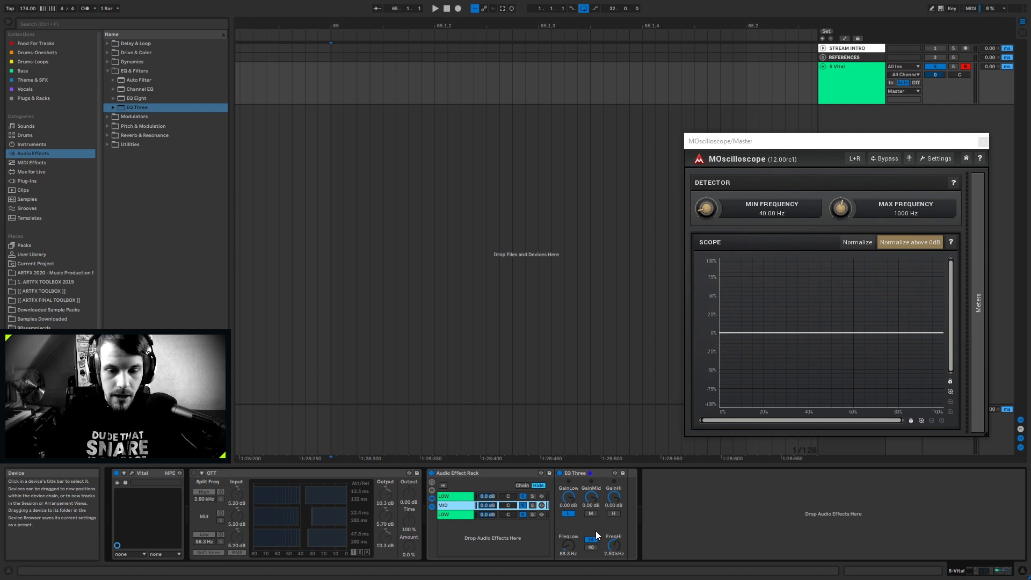
{"action": "key", "text": "Return"}
{"action": "key", "text": "Up"}
{"action": "key", "text": "ctrl+r"}
{"action": "type", "text": "H"}
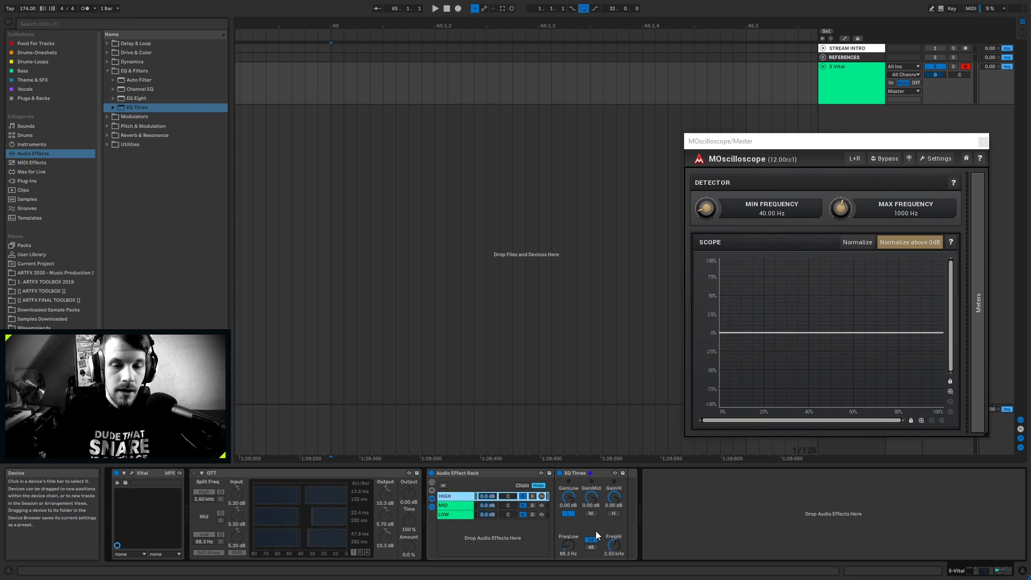
Step: Leave only the mid band active in the MID chain's EQ Three and only the high band in the HIGH chain's
{"action": "left_click", "coordinate": [456, 507]}
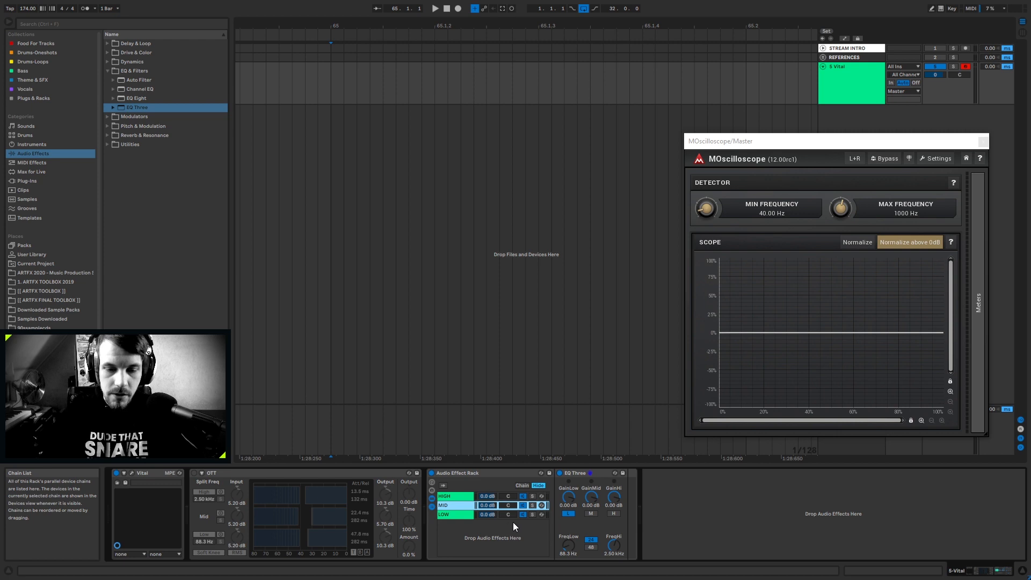
{"action": "left_click", "coordinate": [569, 514]}
{"action": "left_click", "coordinate": [591, 513]}
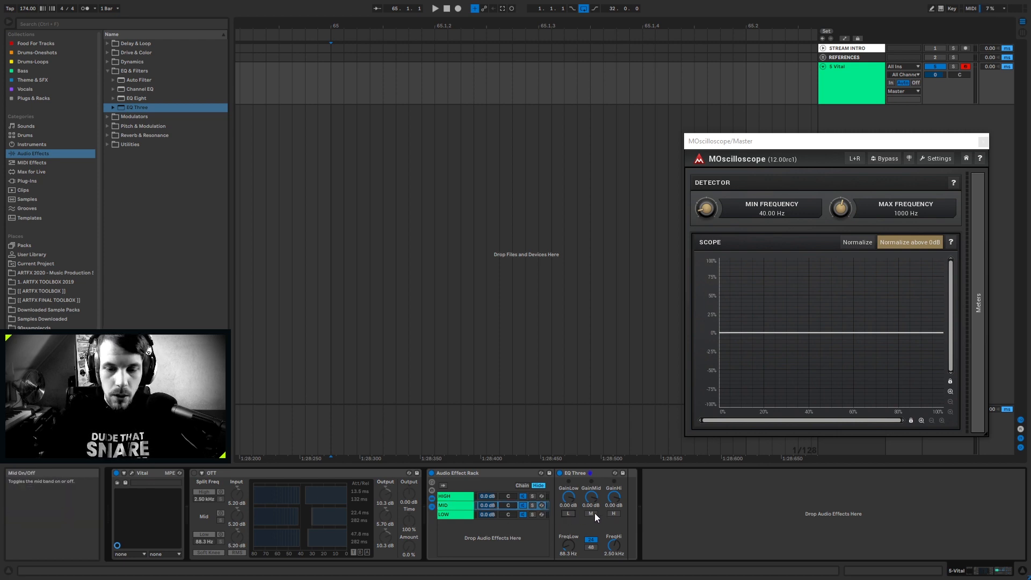
{"action": "left_click", "coordinate": [452, 494]}
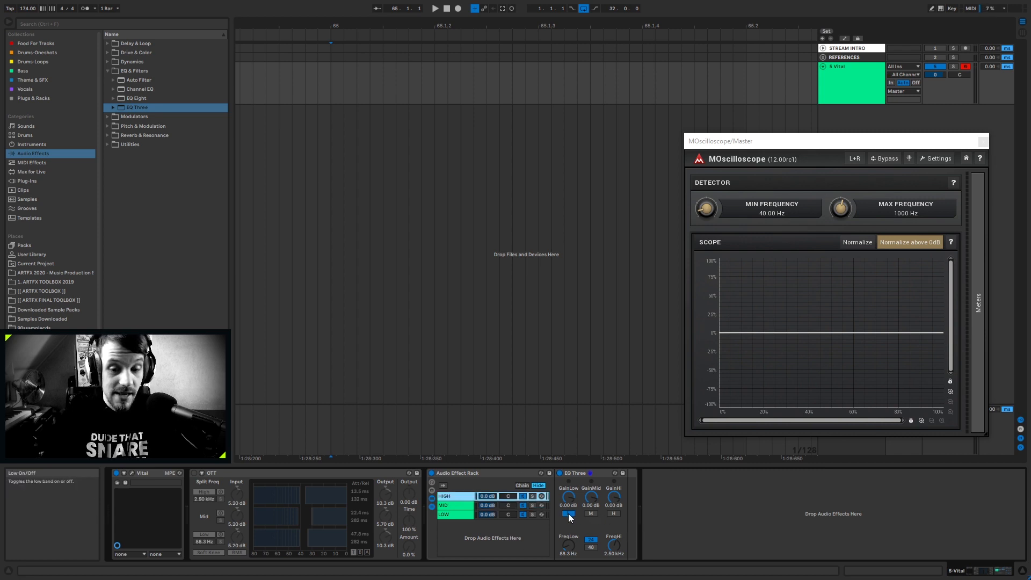
{"action": "left_click", "coordinate": [570, 514]}
{"action": "left_click", "coordinate": [614, 514]}
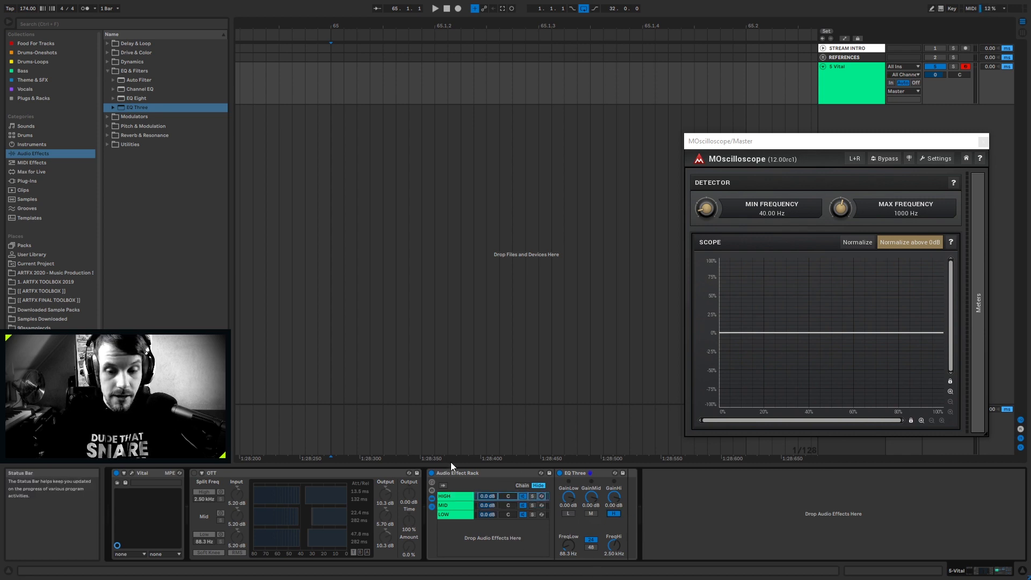
Step: Solo the LOW, MID and HIGH chains one after another to check each band, and clear the solo
{"action": "left_click", "coordinate": [455, 514]}
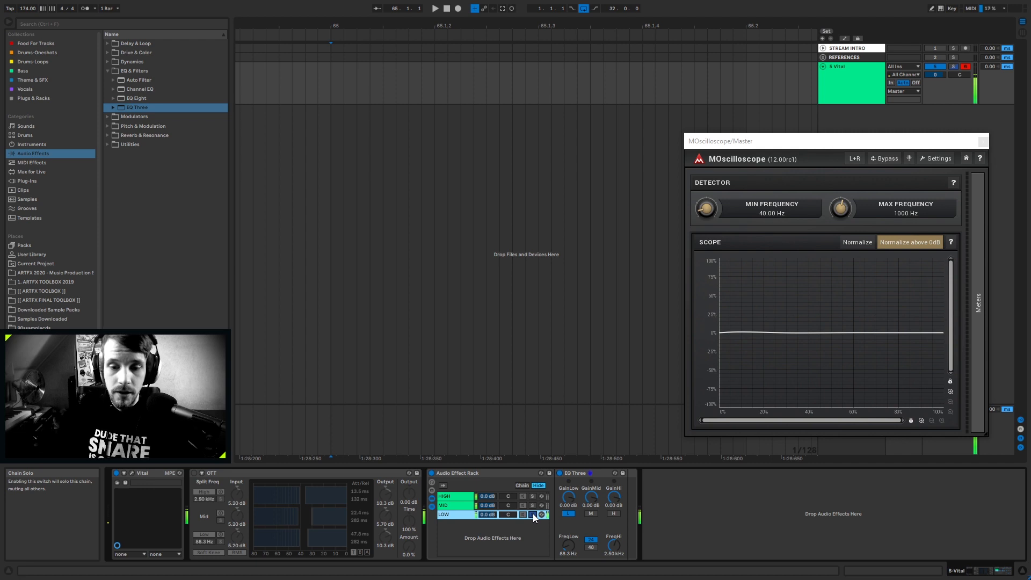
{"action": "left_click", "coordinate": [531, 506]}
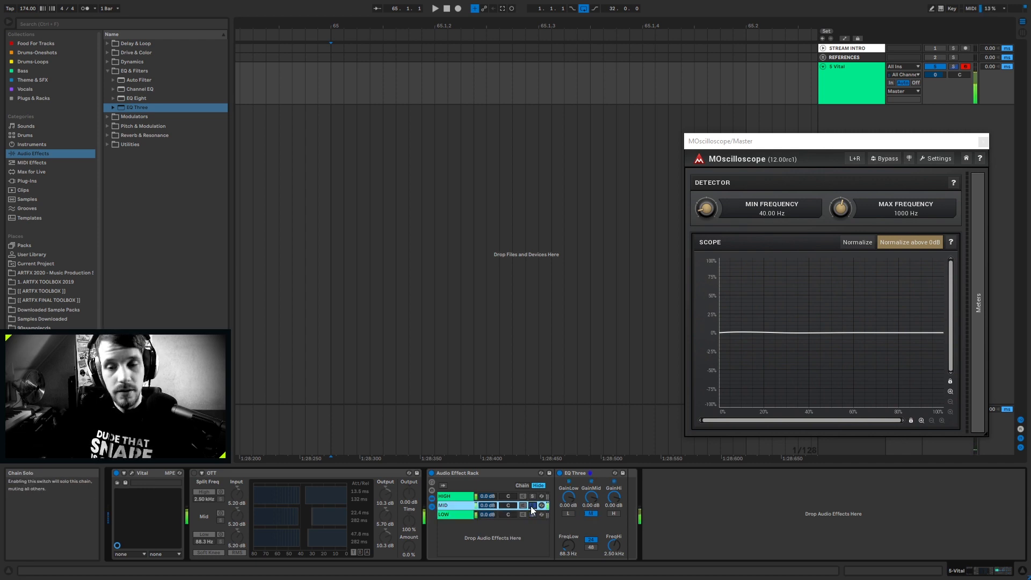
{"action": "left_click", "coordinate": [531, 494]}
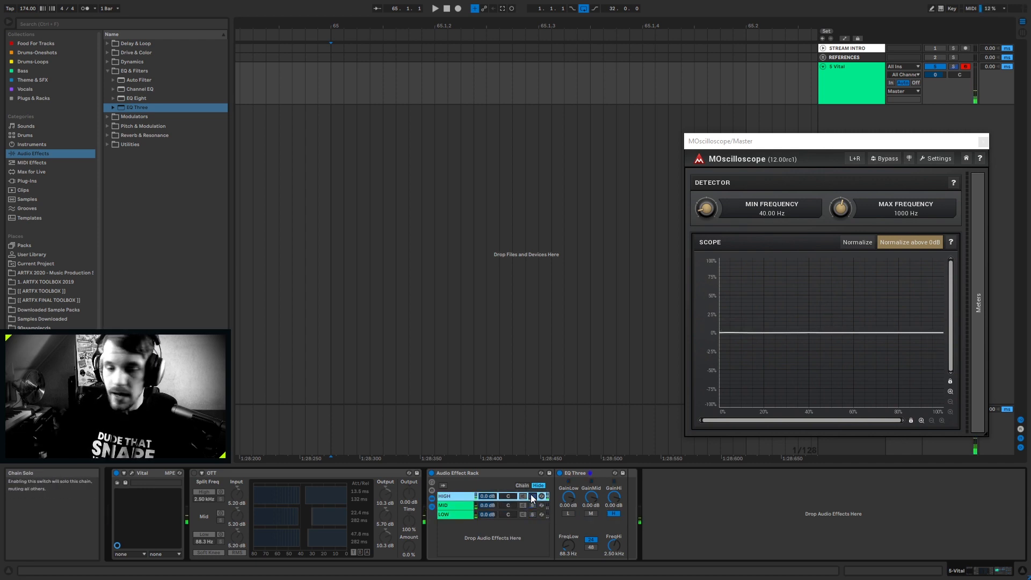
{"action": "left_click", "coordinate": [531, 495]}
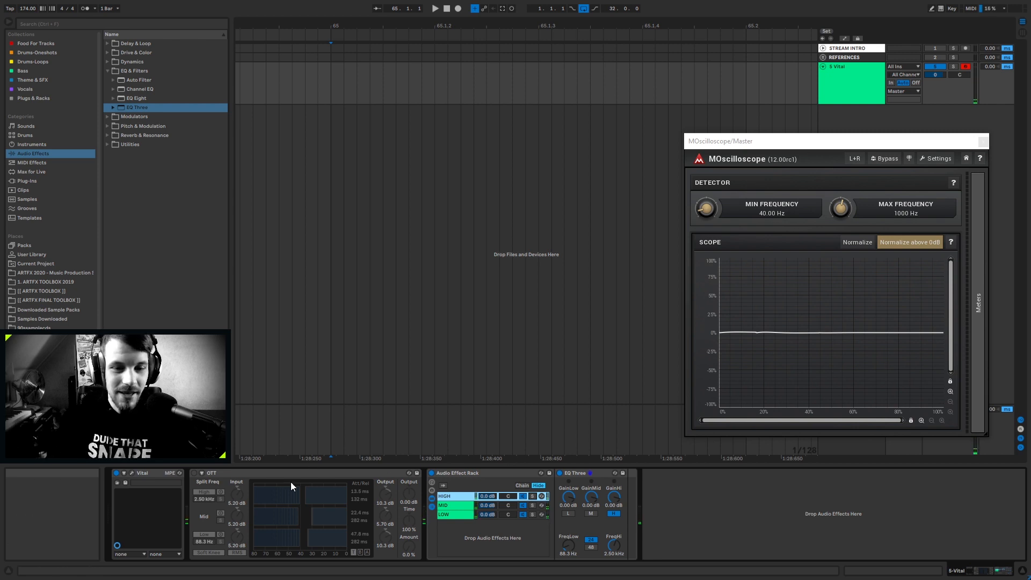
Step: Check the waveform on the oscilloscope with the rack off and OTT on, and delete OTT from the track
{"action": "left_click", "coordinate": [431, 473]}
{"action": "left_click", "coordinate": [195, 473]}
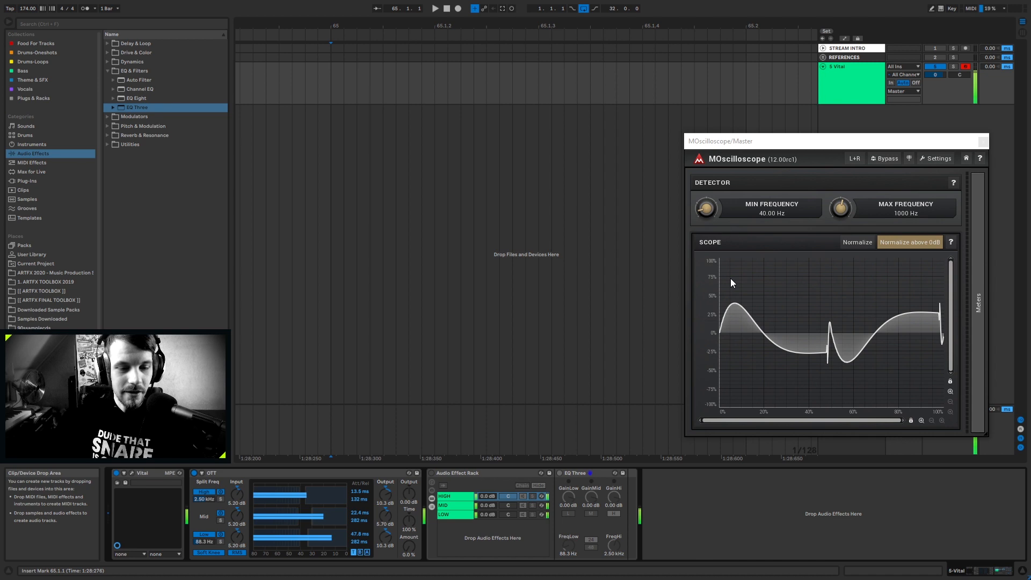
{"action": "key", "text": "Delete"}
Step: Invert the MID chain's EQ Three by switching its mid band off and its low and high bands on
{"action": "left_click", "coordinate": [221, 505]}
{"action": "left_click", "coordinate": [221, 515]}
{"action": "left_click", "coordinate": [223, 504]}
{"action": "left_click", "coordinate": [224, 496]}
{"action": "left_click", "coordinate": [222, 512]}
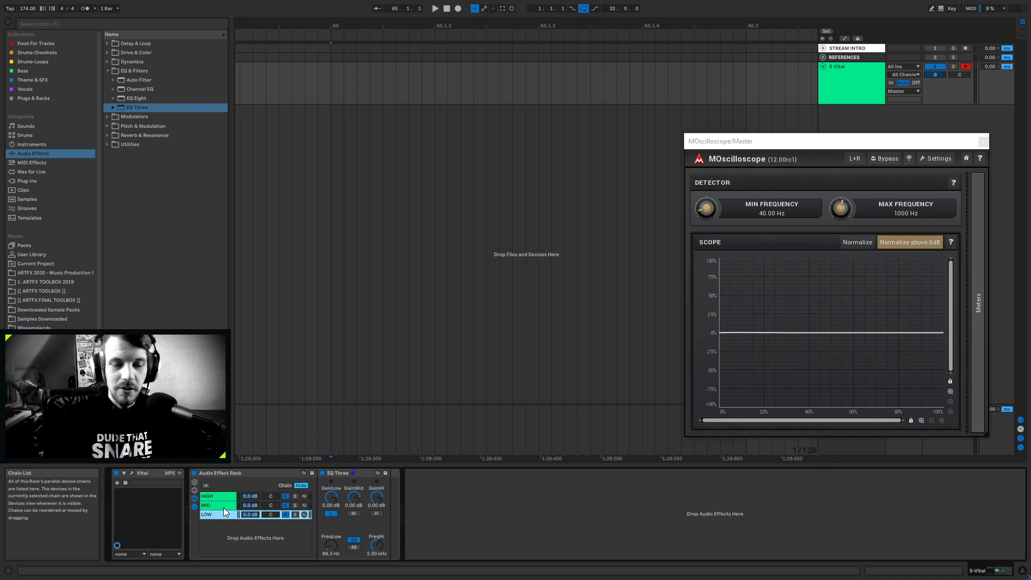
{"action": "left_click", "coordinate": [224, 504]}
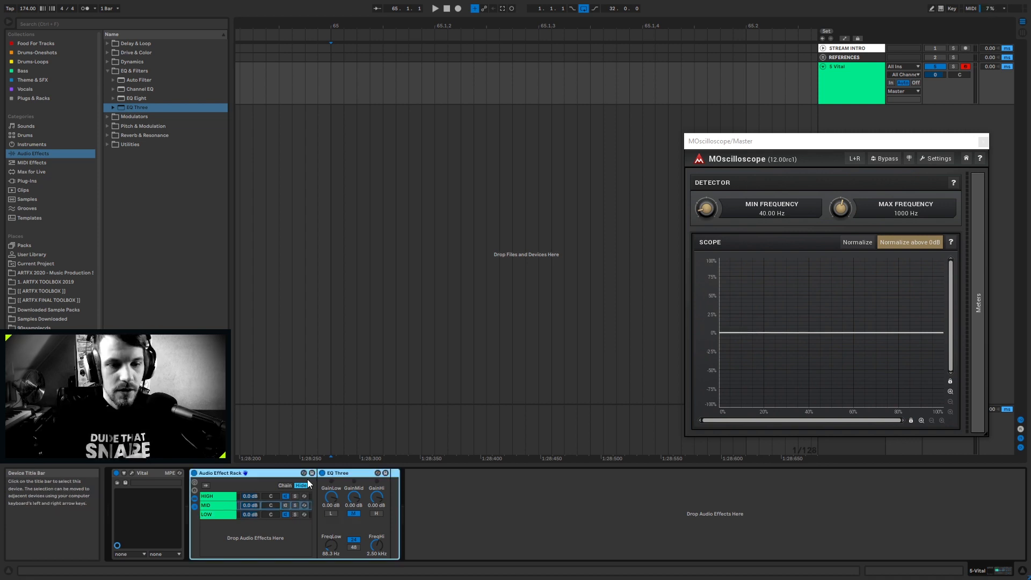
{"action": "left_click", "coordinate": [339, 474]}
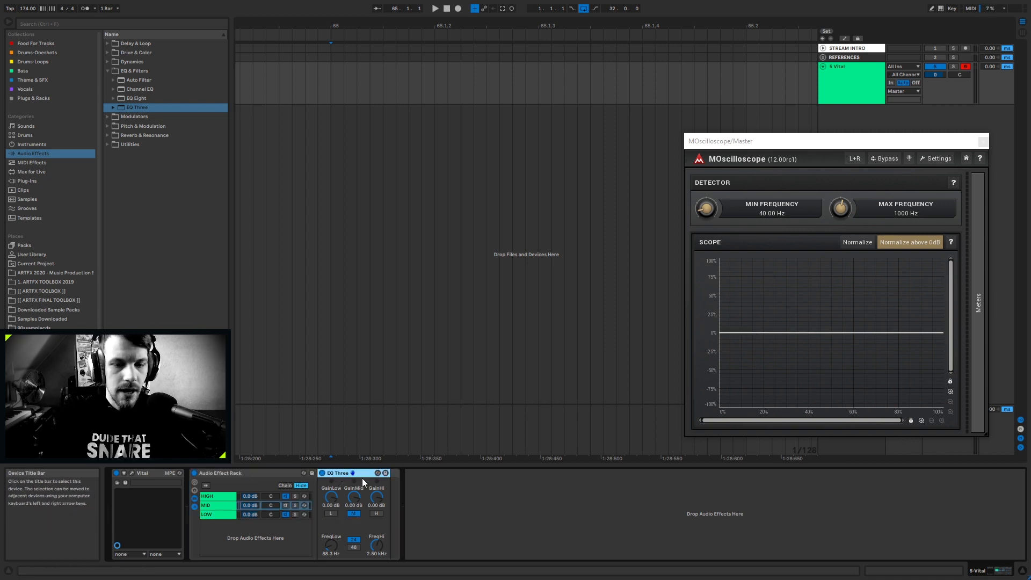
{"action": "left_click", "coordinate": [353, 513]}
{"action": "left_click", "coordinate": [333, 514]}
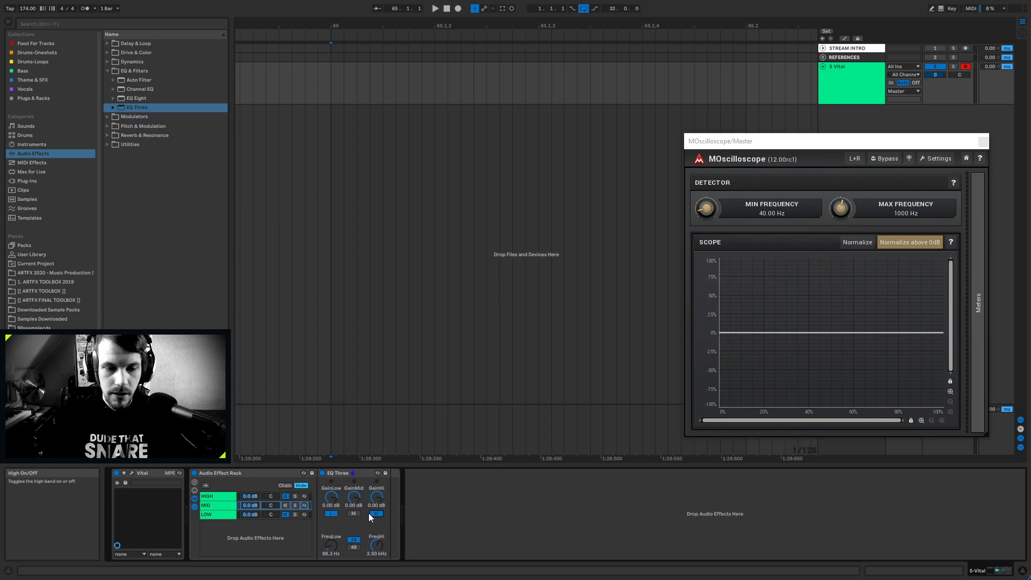
Step: Check the soloed HIGH and LOW chains on the oscilloscope and leave only the MID chain soloed
{"action": "left_click", "coordinate": [296, 499]}
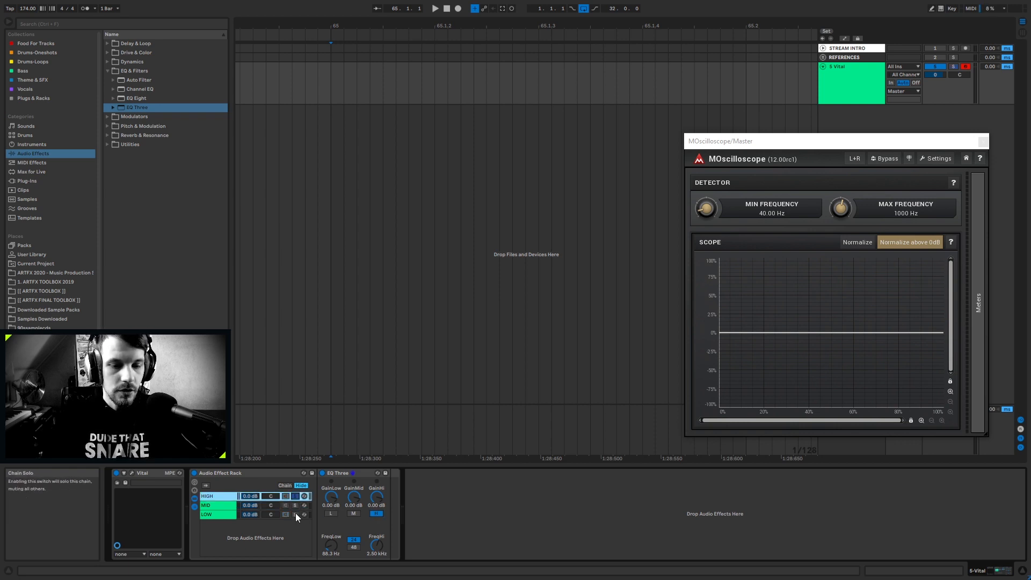
{"action": "left_click", "coordinate": [295, 514]}
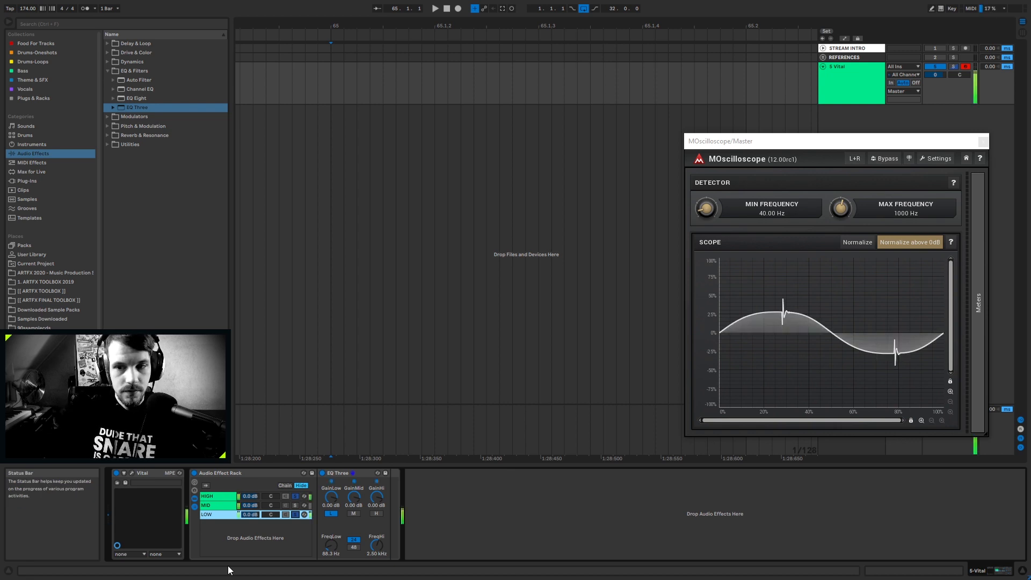
{"action": "left_click", "coordinate": [296, 506]}
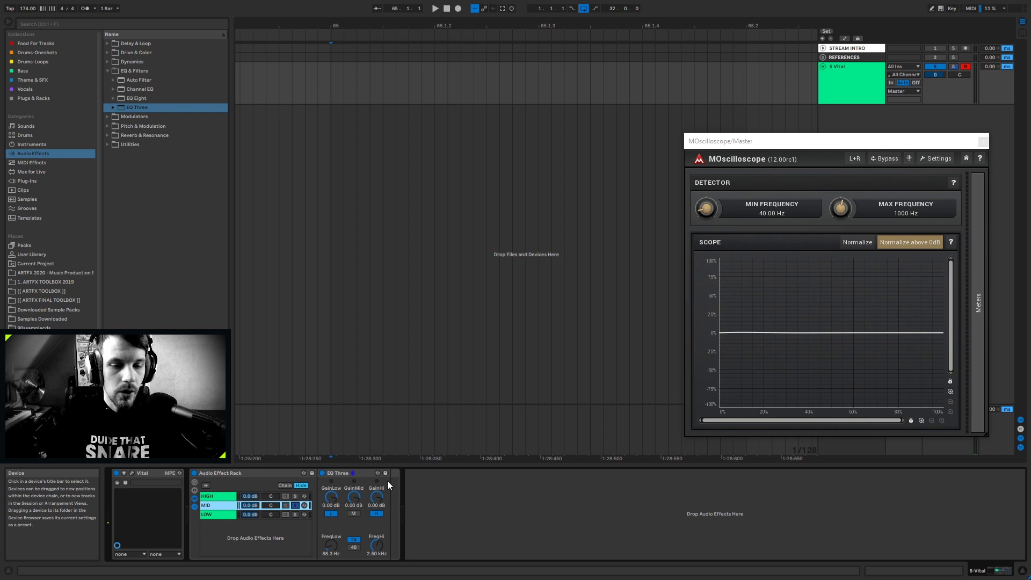
Step: Group the MID chain's EQ Three into a nested Audio Effect Rack and add a second, empty chain to it
{"action": "left_click", "coordinate": [348, 475]}
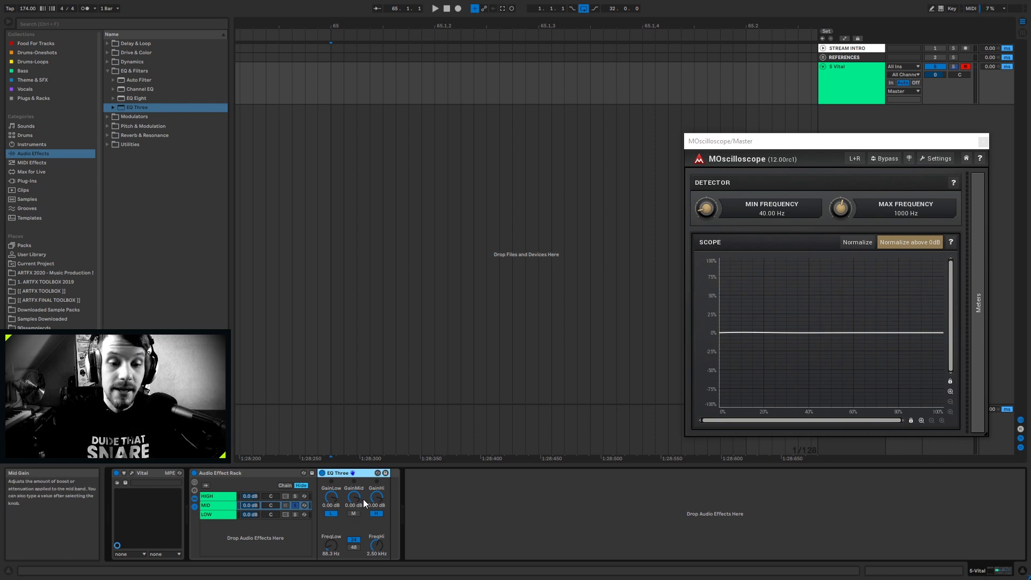
{"action": "key", "text": "ctrl+g"}
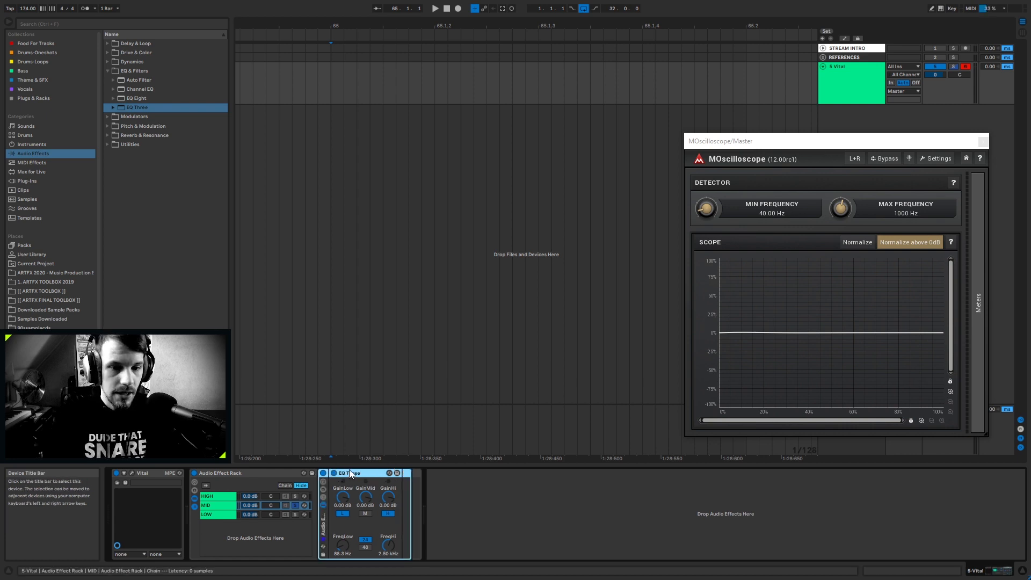
{"action": "left_click", "coordinate": [324, 497]}
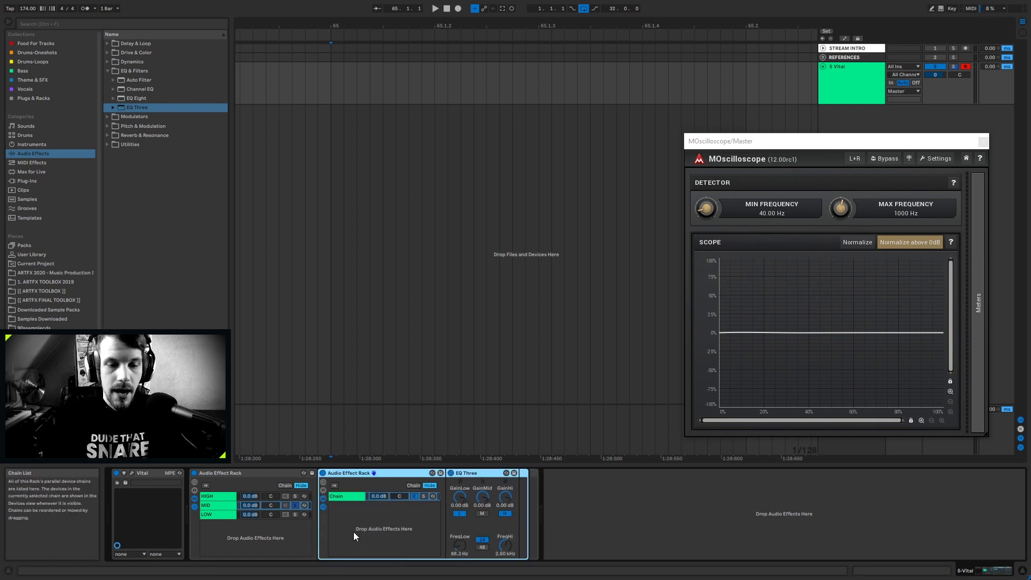
{"action": "right_click", "coordinate": [350, 511]}
{"action": "left_click", "coordinate": [369, 516]}
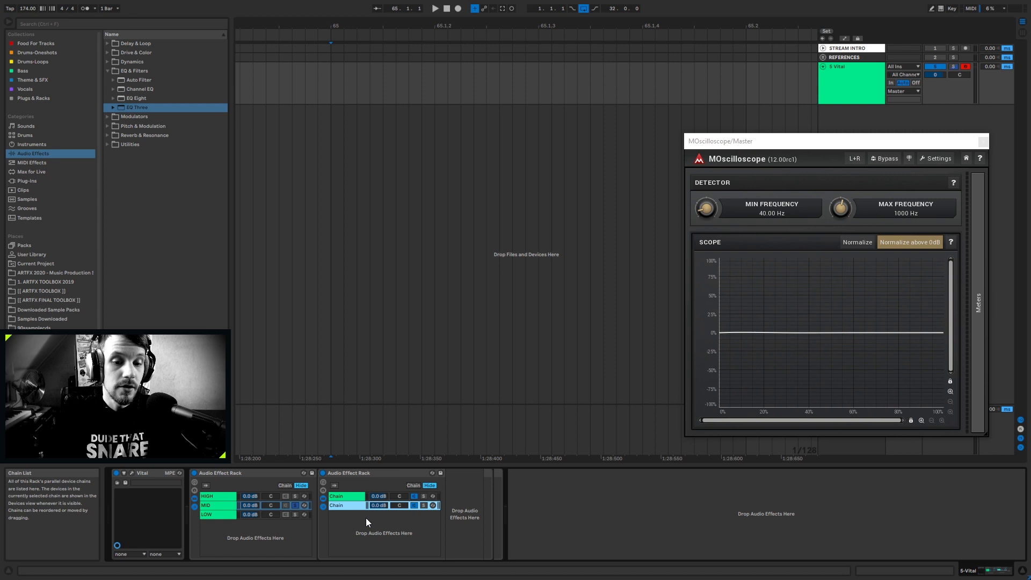
Step: Rename the nested rack's EQ Three chain EQ PHASE and its empty chain DRY
{"action": "left_click", "coordinate": [336, 497]}
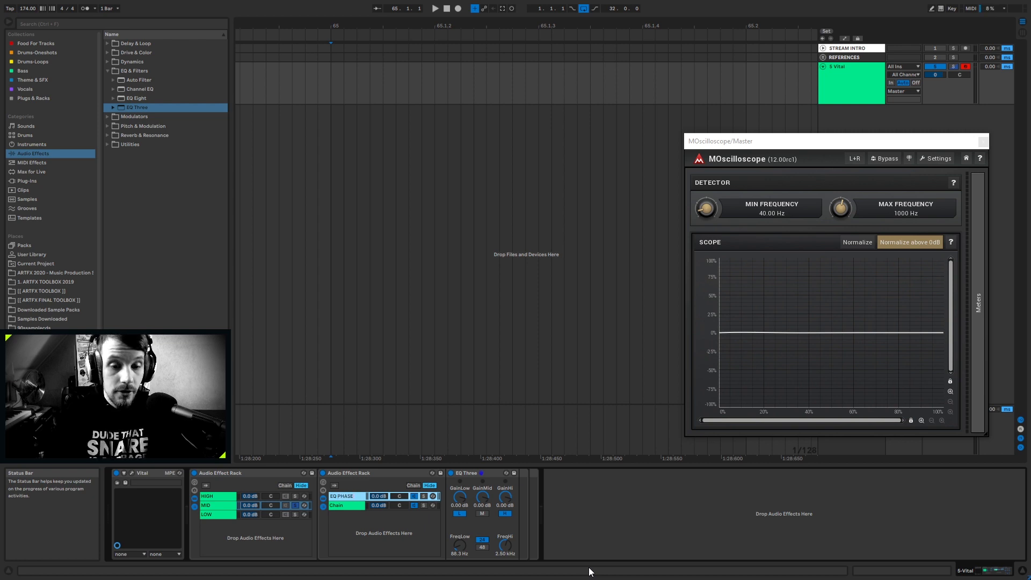
{"action": "left_click", "coordinate": [343, 507]}
{"action": "key", "text": "ctrl+r"}
{"action": "type", "text": "DRY"}
{"action": "key", "text": "Return"}
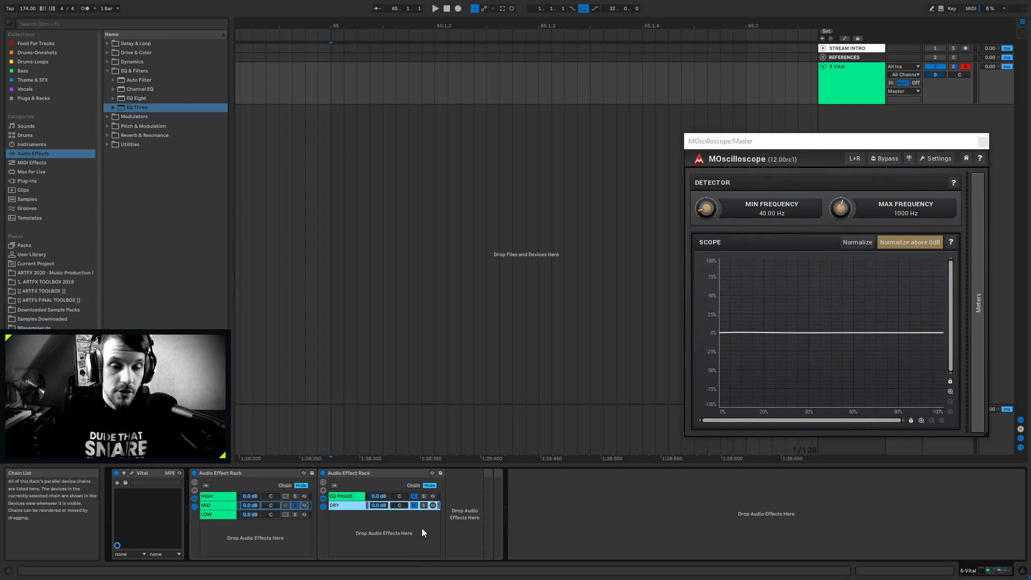
Step: Compare the nested rack's DRY and EQ PHASE chains on the oscilloscope by soloing each
{"action": "left_click", "coordinate": [423, 505]}
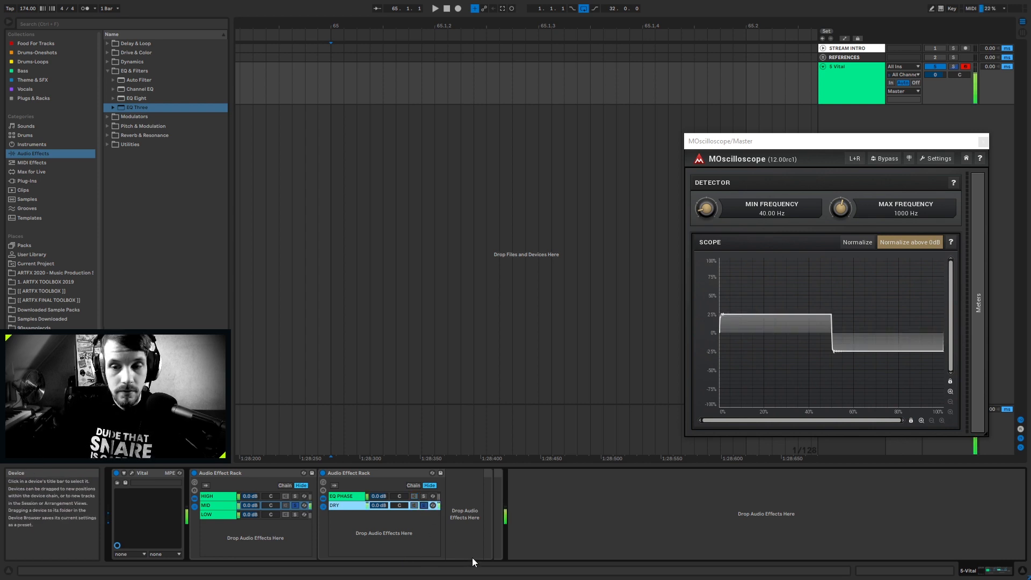
{"action": "left_click", "coordinate": [424, 496]}
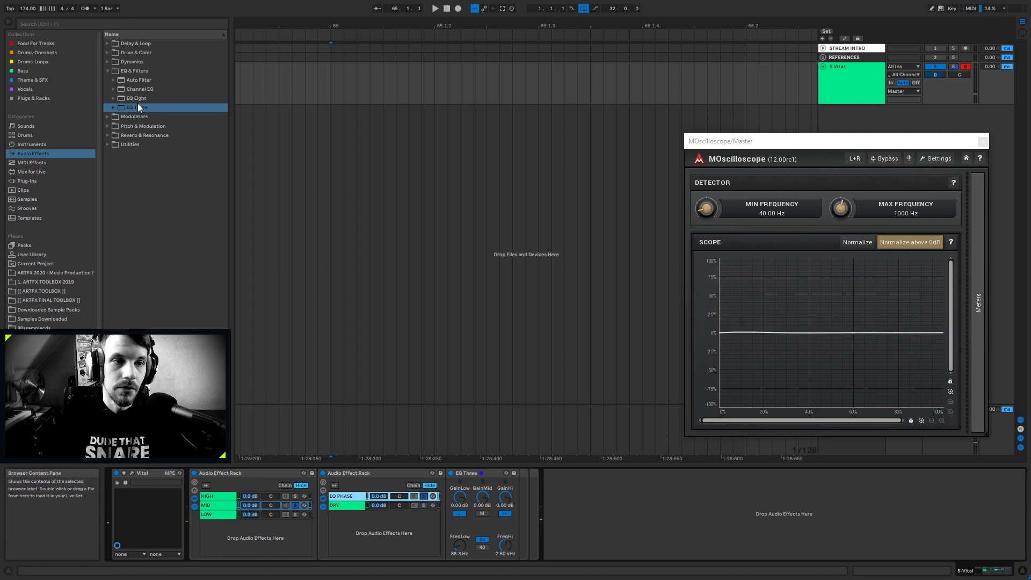
Step: Add a Utility with left and right phase inverted after the EQ PHASE chain's EQ Three, and unsolo EQ PHASE to hear it with DRY
{"action": "left_click", "coordinate": [106, 144]}
{"action": "left_click_drag", "start_coordinate": [137, 190], "coordinate": [517, 517]}
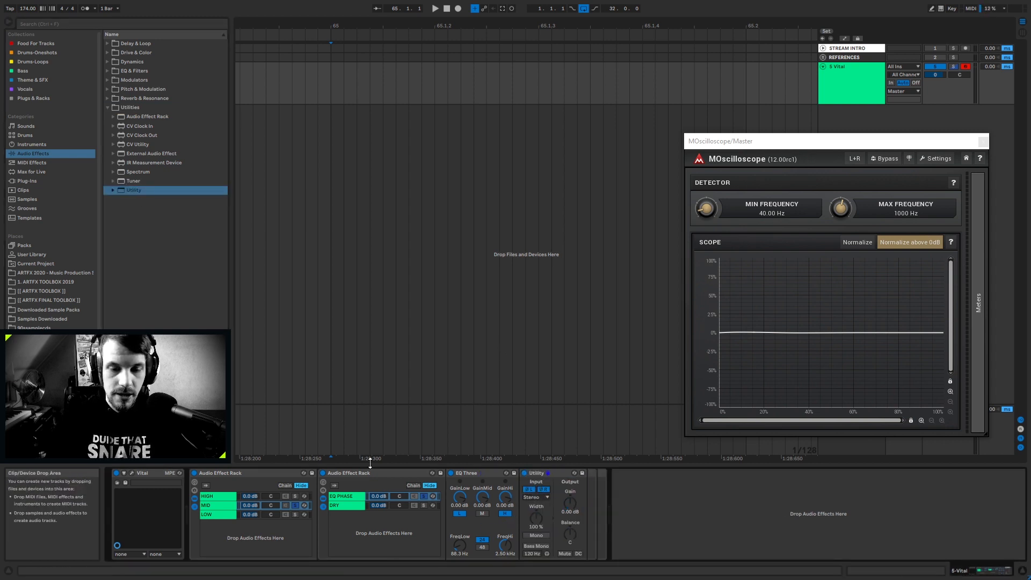
{"action": "left_click", "coordinate": [423, 497]}
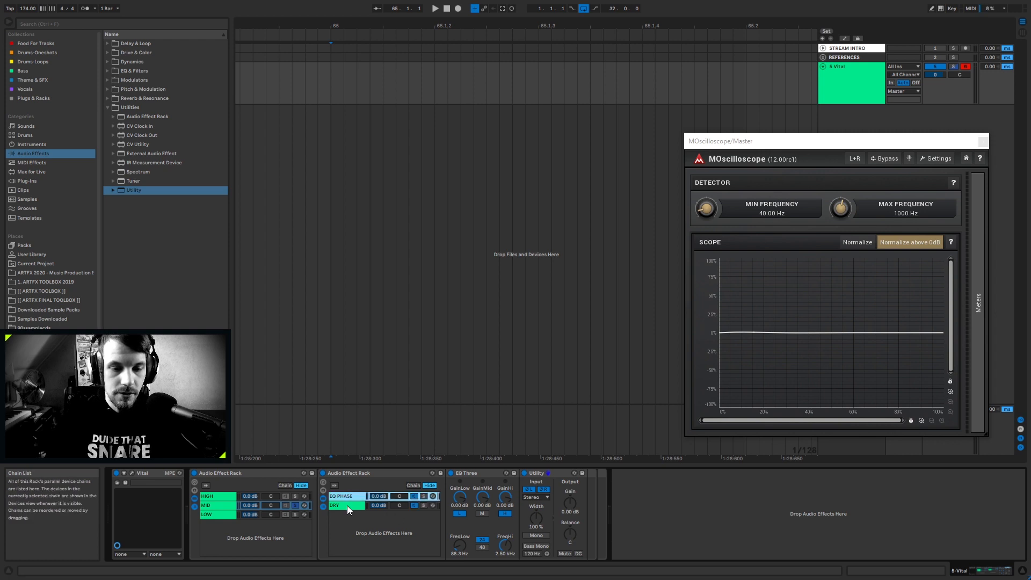
{"action": "left_click", "coordinate": [347, 505]}
{"action": "left_click", "coordinate": [344, 498]}
{"action": "left_click", "coordinate": [344, 506]}
{"action": "left_click", "coordinate": [350, 495]}
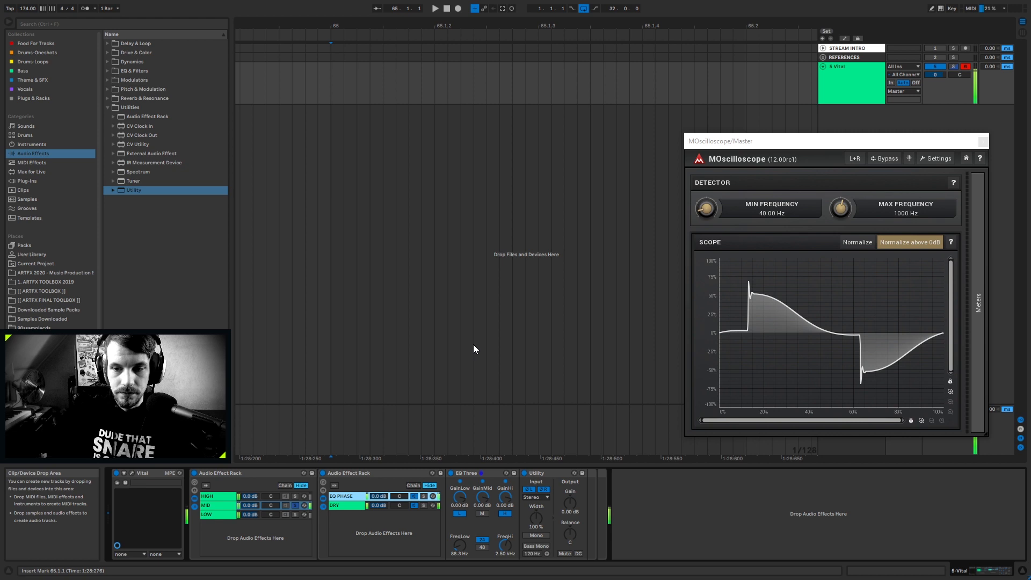
Step: Unsolo the MID chain and check the combined HIGH, MID and LOW chains on the oscilloscope
{"action": "left_click", "coordinate": [214, 507]}
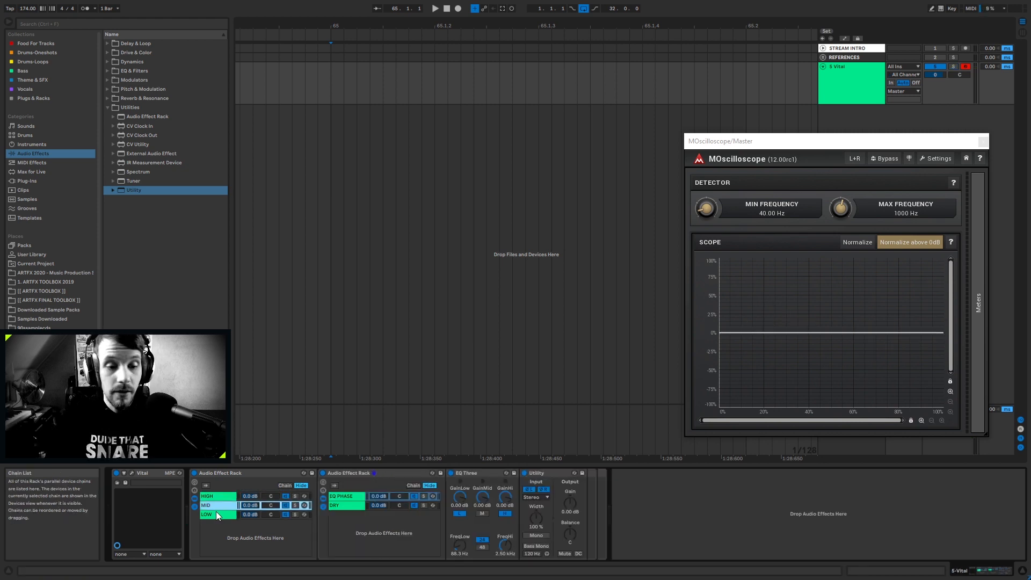
{"action": "left_click", "coordinate": [215, 513]}
{"action": "left_click", "coordinate": [217, 505]}
{"action": "left_click", "coordinate": [217, 498]}
{"action": "left_click", "coordinate": [217, 514]}
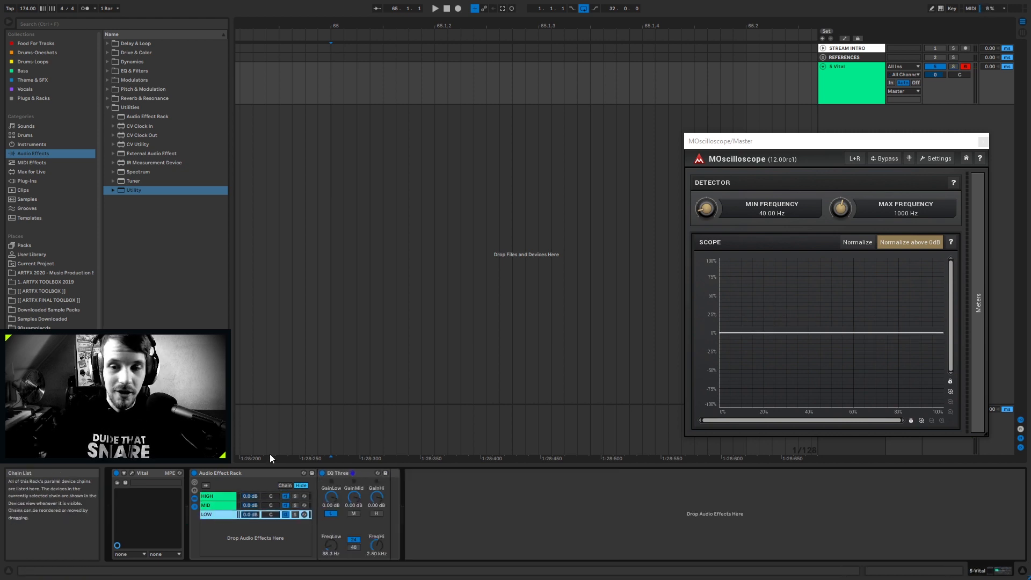
{"action": "left_click", "coordinate": [268, 477]}
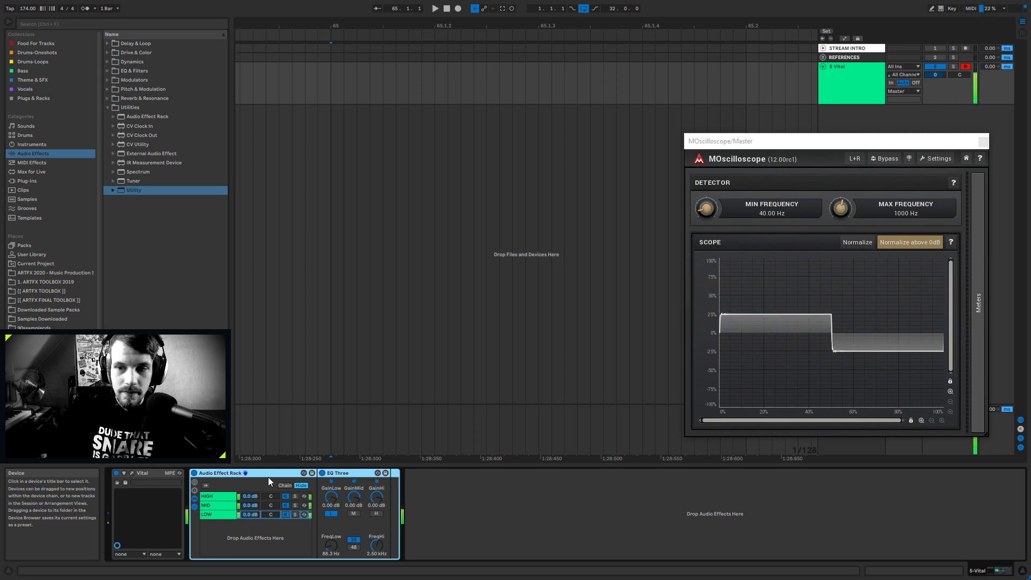
Step: Insert the OTT preset before the Audio Effect Rack, with the rack deactivated and OTT's Amount set to 0%
{"action": "left_click_drag", "start_coordinate": [142, 199], "coordinate": [193, 493]}
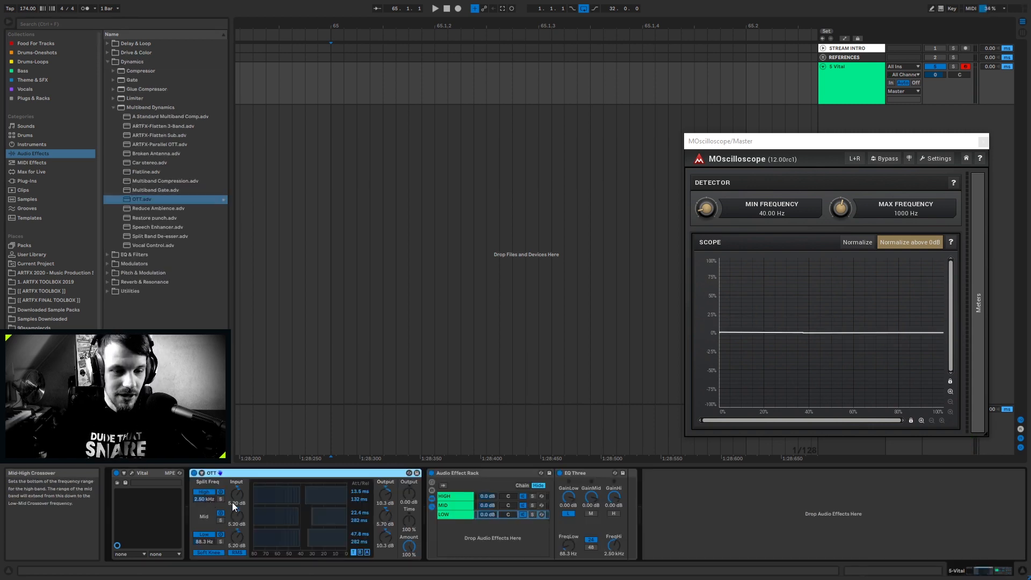
{"action": "left_click", "coordinate": [446, 477]}
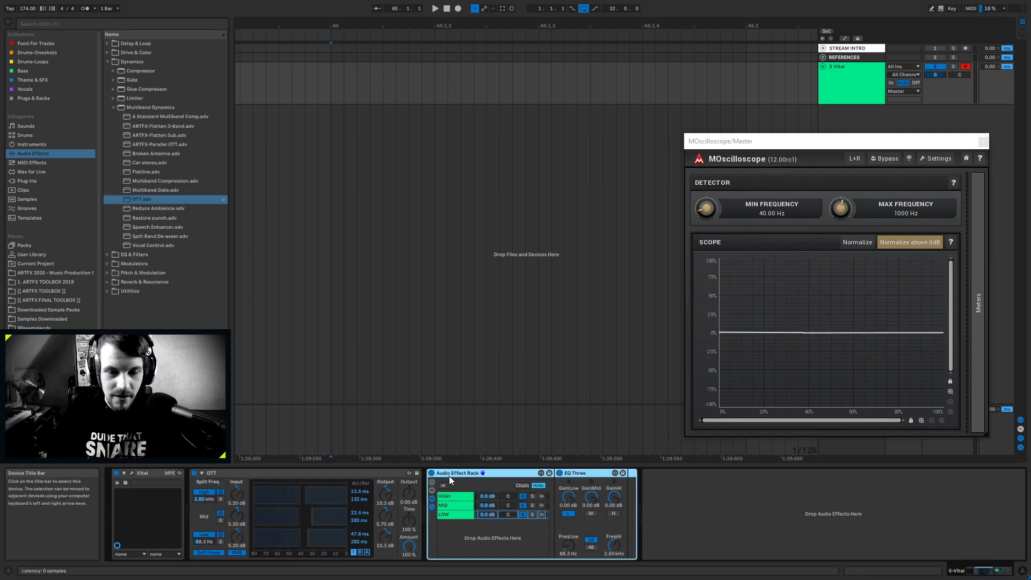
{"action": "left_click_drag", "start_coordinate": [419, 549], "coordinate": [419, 578]}
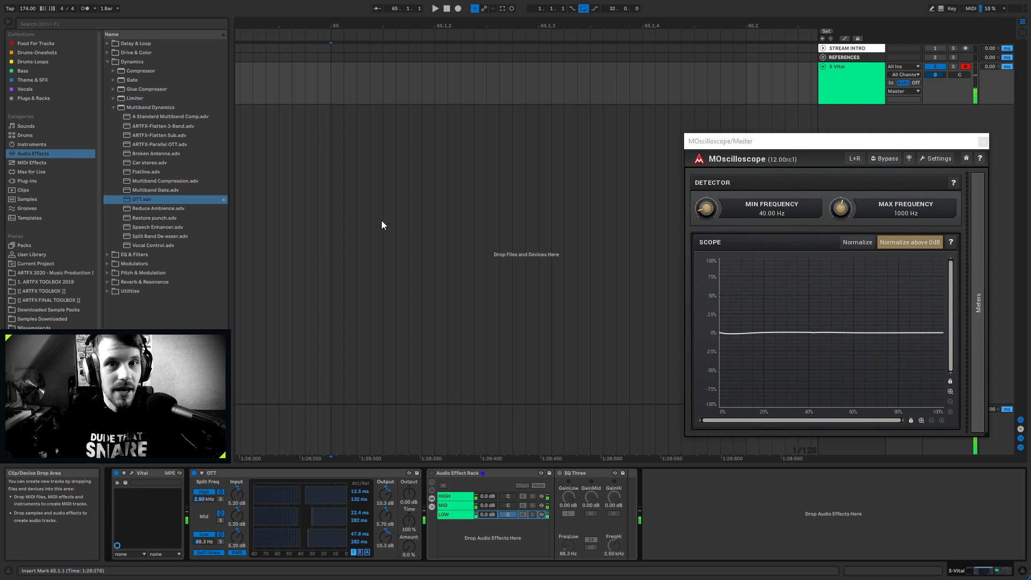
Step: Deactivate OTT and reactivate the rack to compare their phase on the oscilloscope, and delete OTT
{"action": "left_click", "coordinate": [253, 473]}
{"action": "key", "text": "0"}
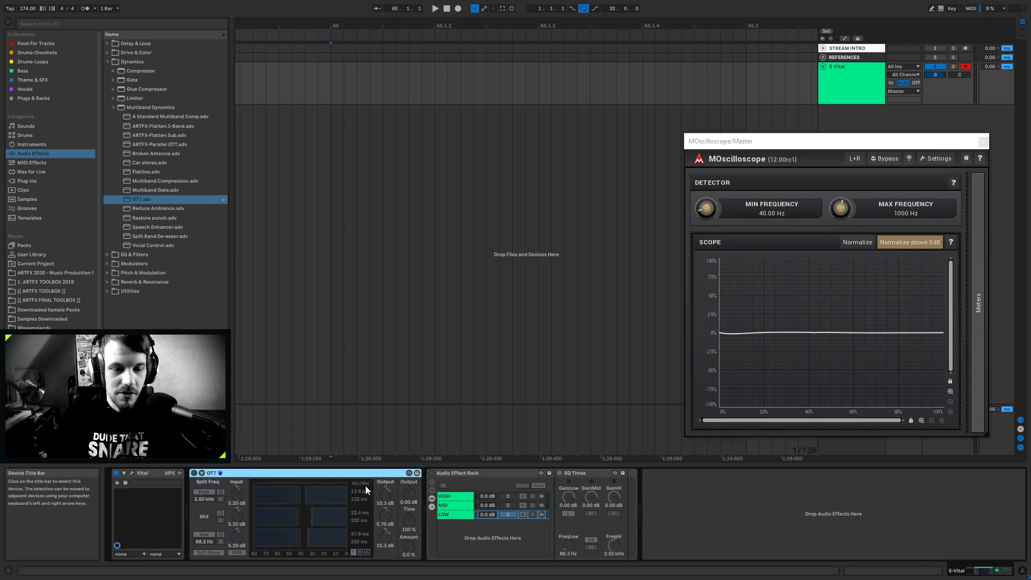
{"action": "left_click", "coordinate": [469, 473]}
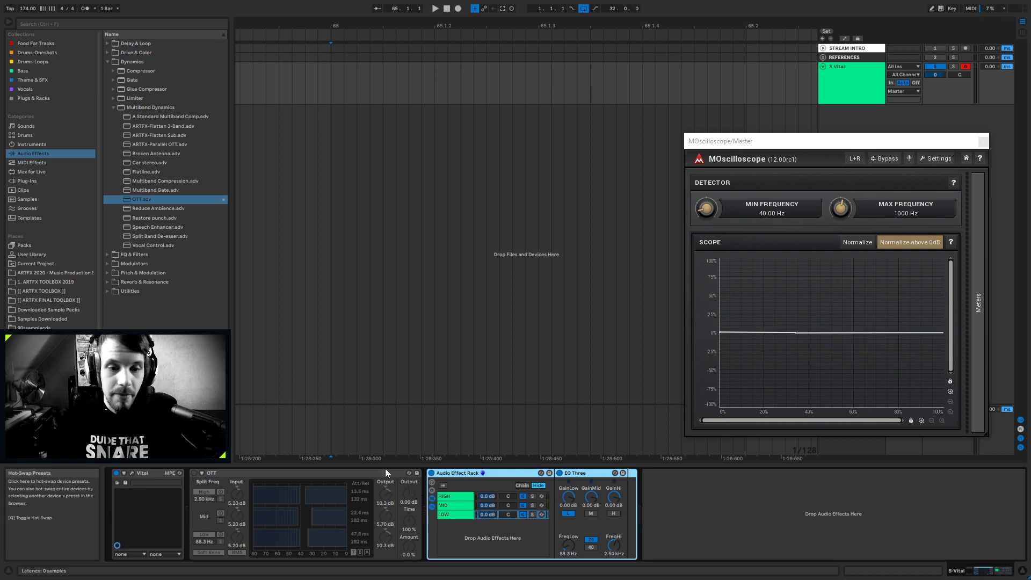
{"action": "left_click", "coordinate": [340, 473]}
{"action": "key", "text": "Delete"}
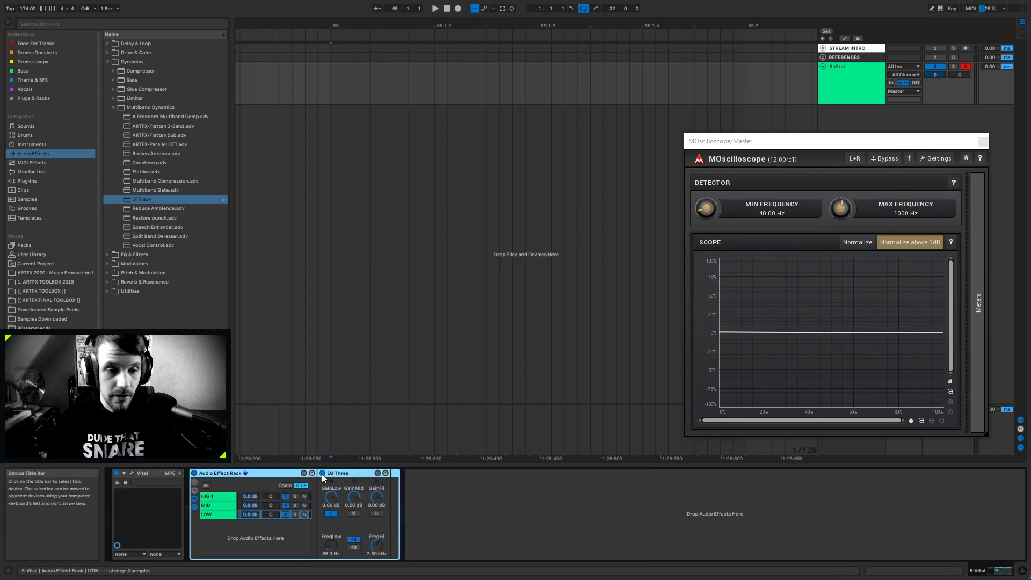
Step: Rename the three-band Audio Effect Rack FREQ SPLIT
{"action": "key", "text": "ctrl+r"}
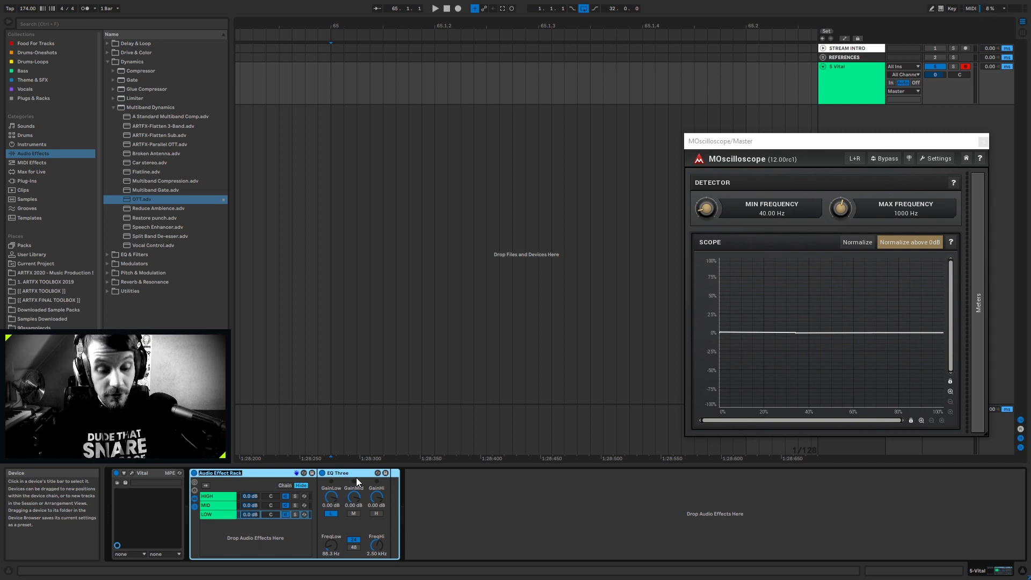
{"action": "type", "text": "FRE"}
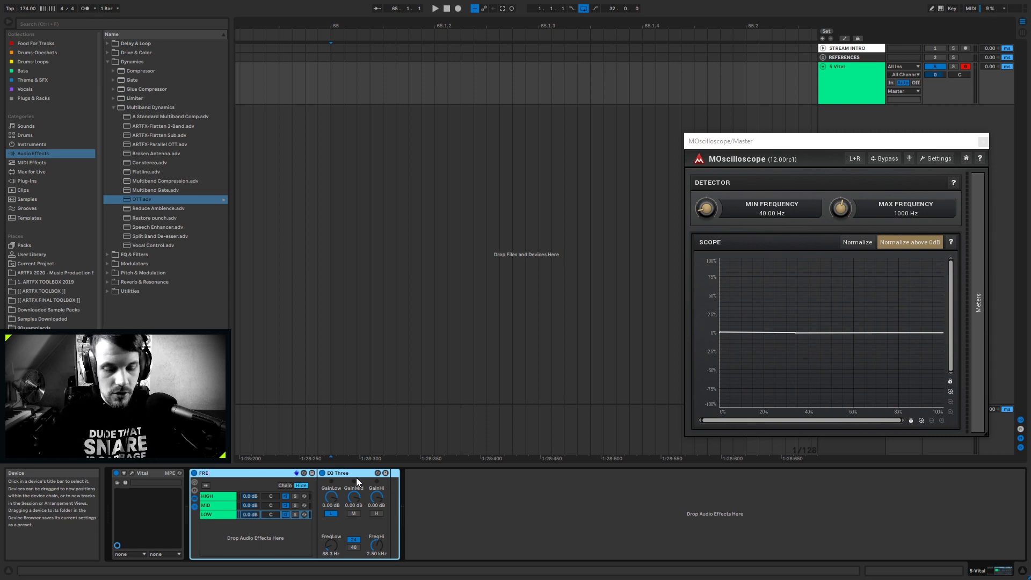
{"action": "type", "text": "Q SPLIT"}
{"action": "key", "text": "Return"}
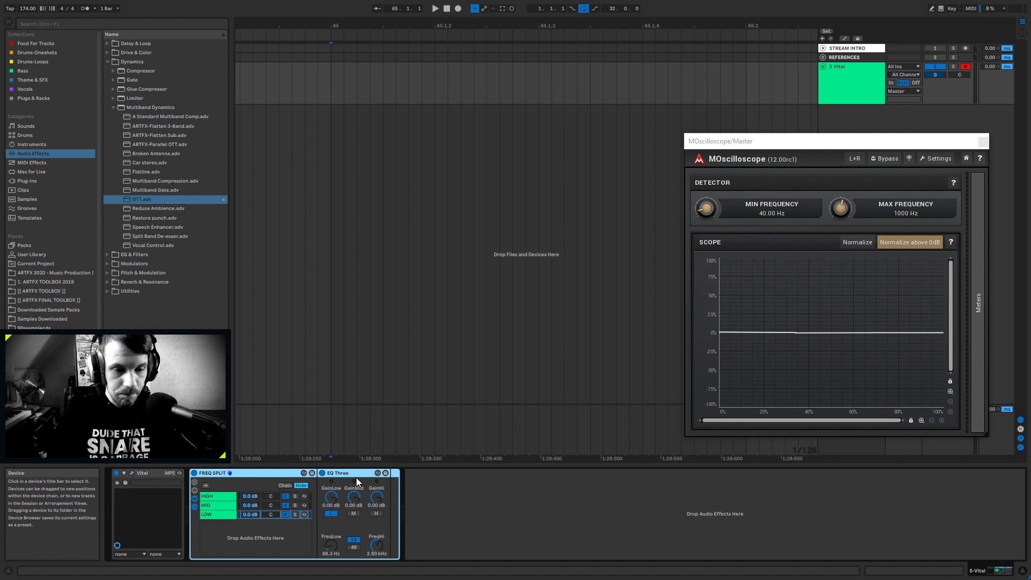
Step: Fold the FREQ SPLIT rack, group it into an outer Audio Effect Rack and name the outer rack's chain FREQ SPLIT
{"action": "double_click", "coordinate": [231, 473]}
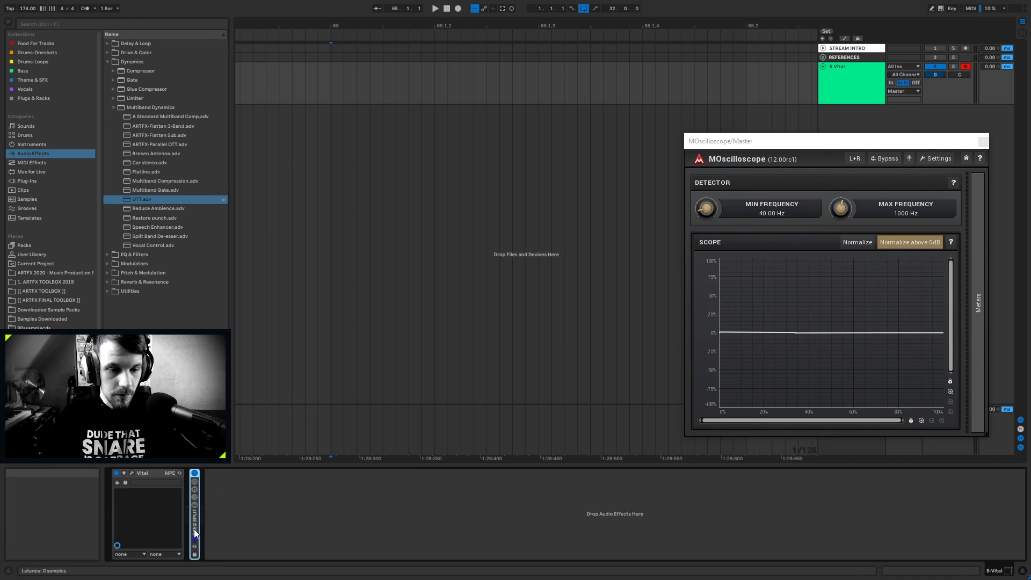
{"action": "key", "text": "ctrl+g"}
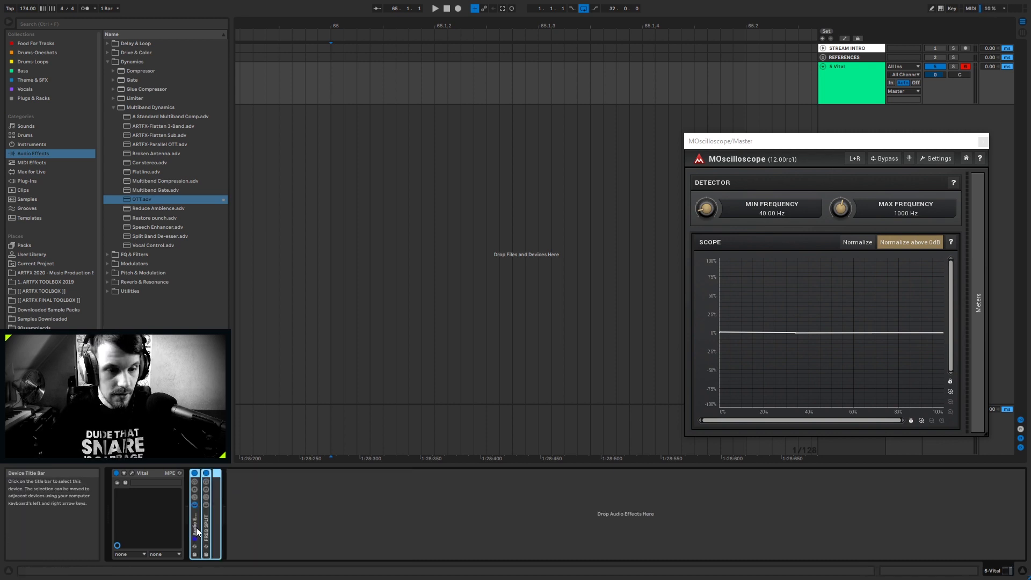
{"action": "left_click", "coordinate": [196, 498]}
{"action": "left_click", "coordinate": [216, 498]}
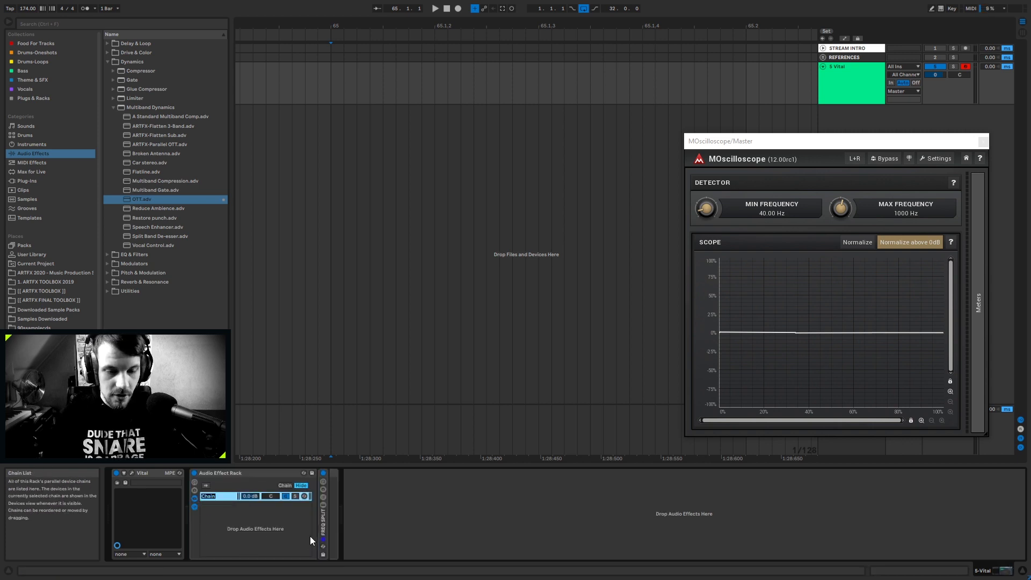
{"action": "type", "text": "FREQ"}
{"action": "key", "text": "Return"}
{"action": "type", "text": "SPLIT"}
{"action": "key", "text": "Return"}
Step: Add a second, empty chain to the outer rack and name it DRY
{"action": "right_click", "coordinate": [245, 516]}
{"action": "left_click", "coordinate": [261, 521]}
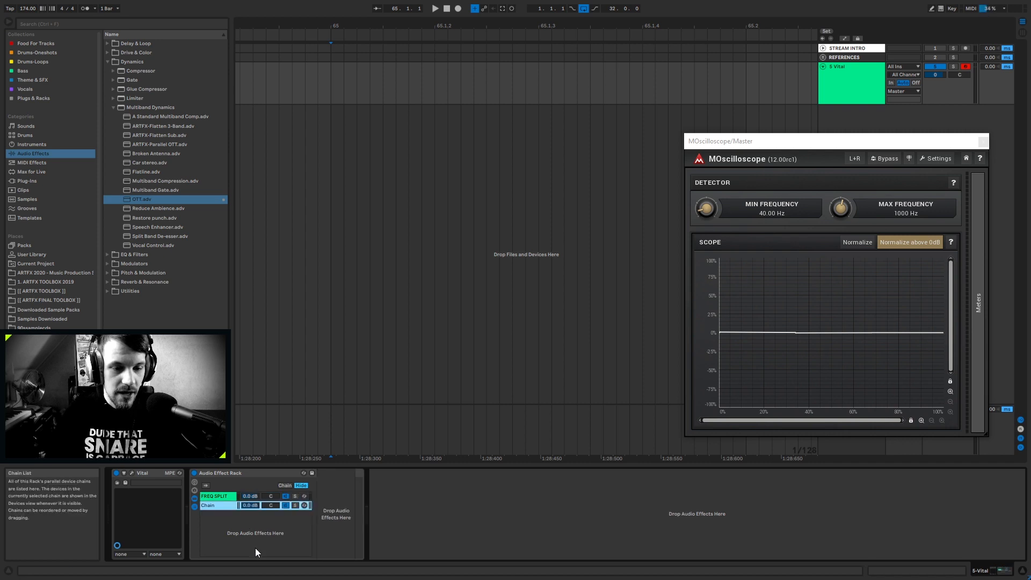
{"action": "left_click", "coordinate": [215, 505]}
{"action": "key", "text": "ctrl+r"}
{"action": "type", "text": "DRY"}
{"action": "key", "text": "Return"}
Step: Solo the outer rack's DRY and FREQ SPLIT chains in turn, and add a Utility with left and right phase inverted to FREQ SPLIT
{"action": "left_click", "coordinate": [295, 506]}
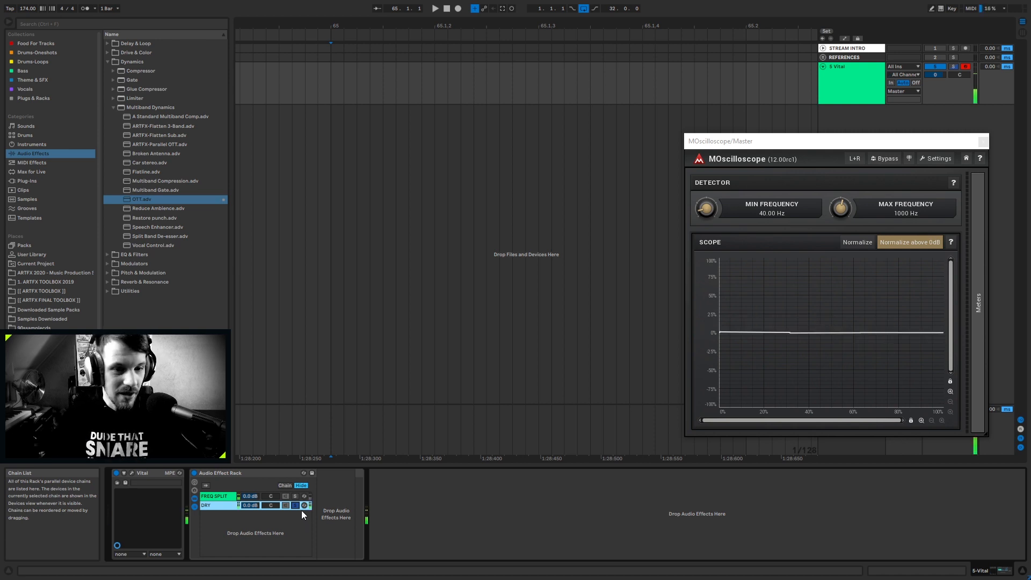
{"action": "left_click", "coordinate": [294, 496]}
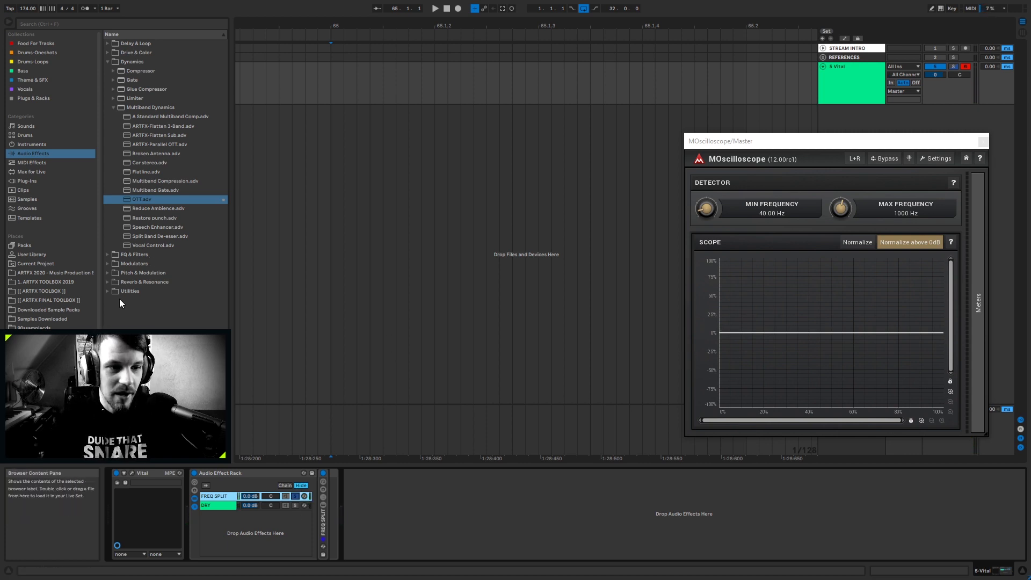
{"action": "left_click", "coordinate": [108, 291]}
{"action": "left_click_drag", "start_coordinate": [132, 191], "coordinate": [346, 499]}
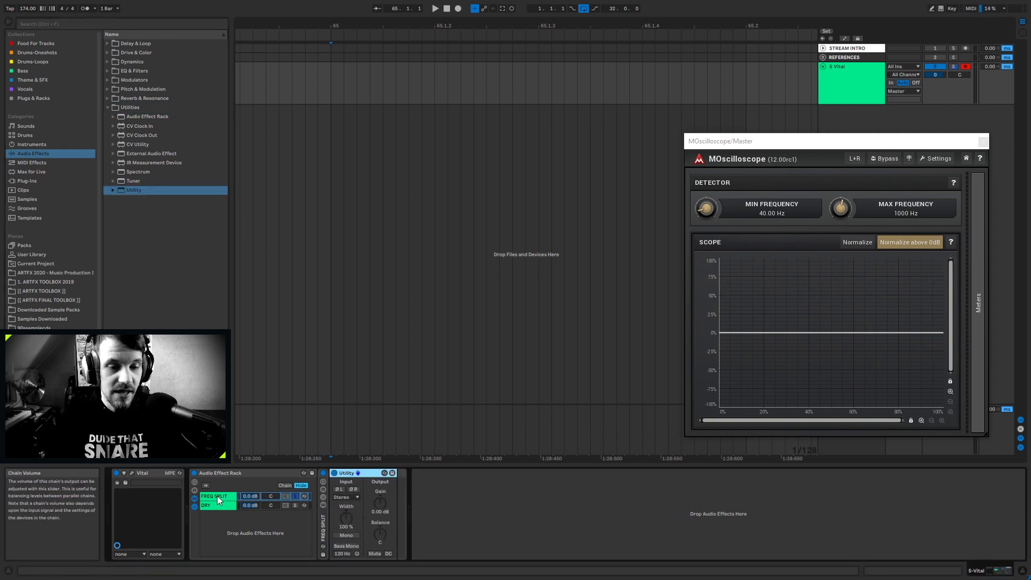
{"action": "left_click", "coordinate": [340, 489]}
{"action": "left_click", "coordinate": [352, 489]}
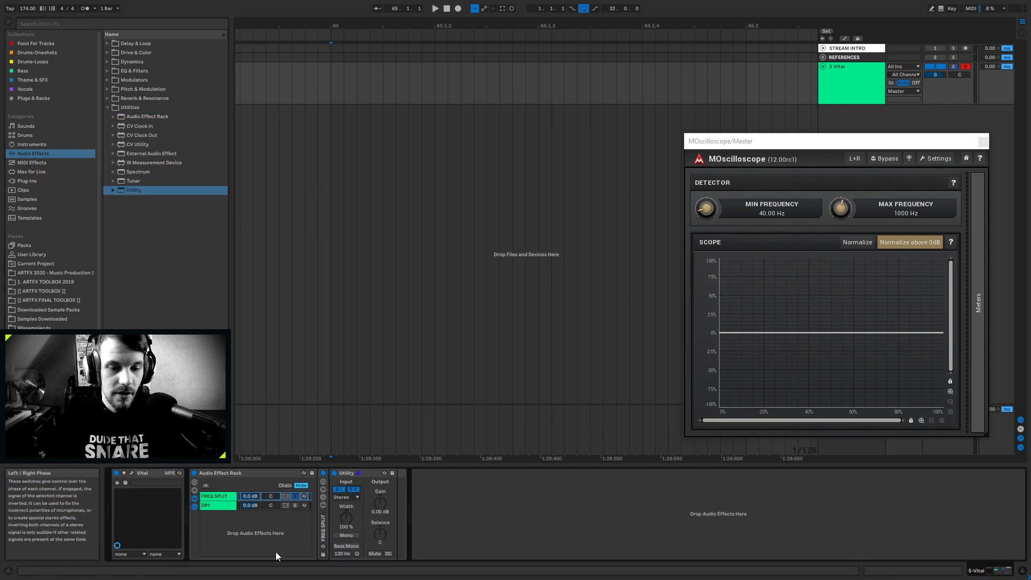
Step: Unsolo FREQ SPLIT and check how it cancels against DRY using the oscilloscope and master level, with the outer rack toggled for comparison
{"action": "left_click", "coordinate": [220, 505]}
{"action": "left_click", "coordinate": [296, 497]}
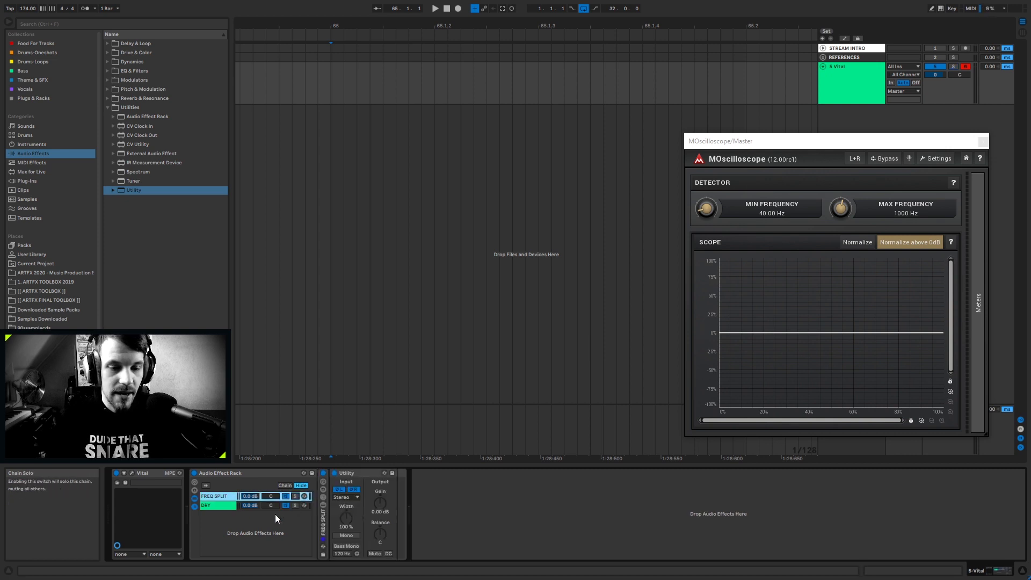
{"action": "left_click", "coordinate": [214, 505]}
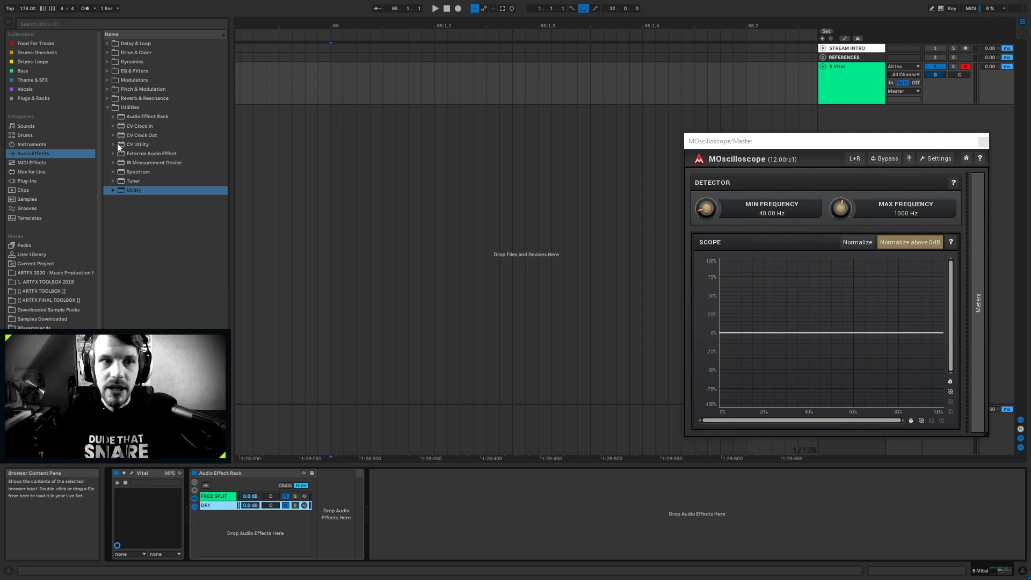
{"action": "left_click", "coordinate": [107, 108]}
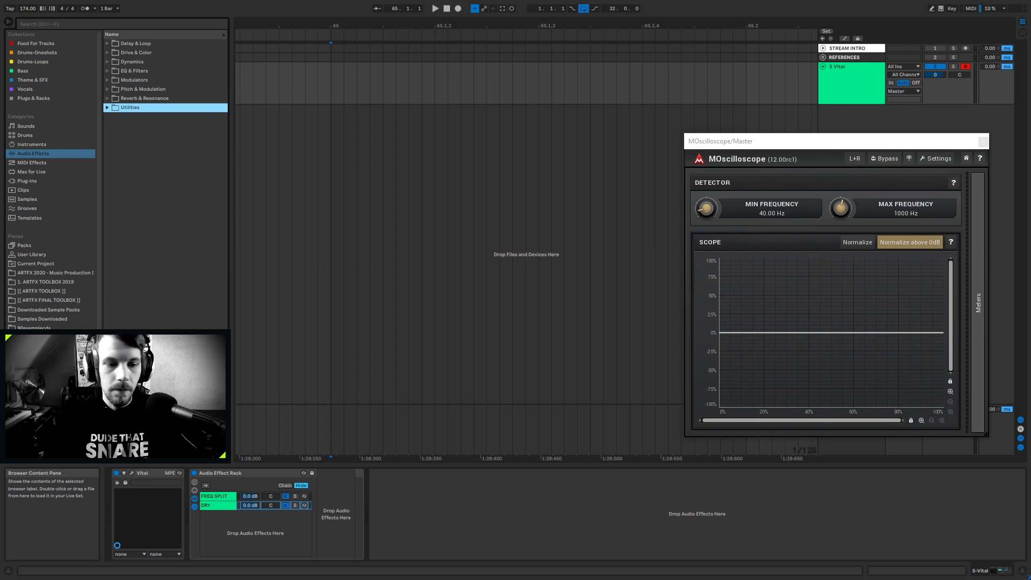
{"action": "left_click", "coordinate": [210, 472]}
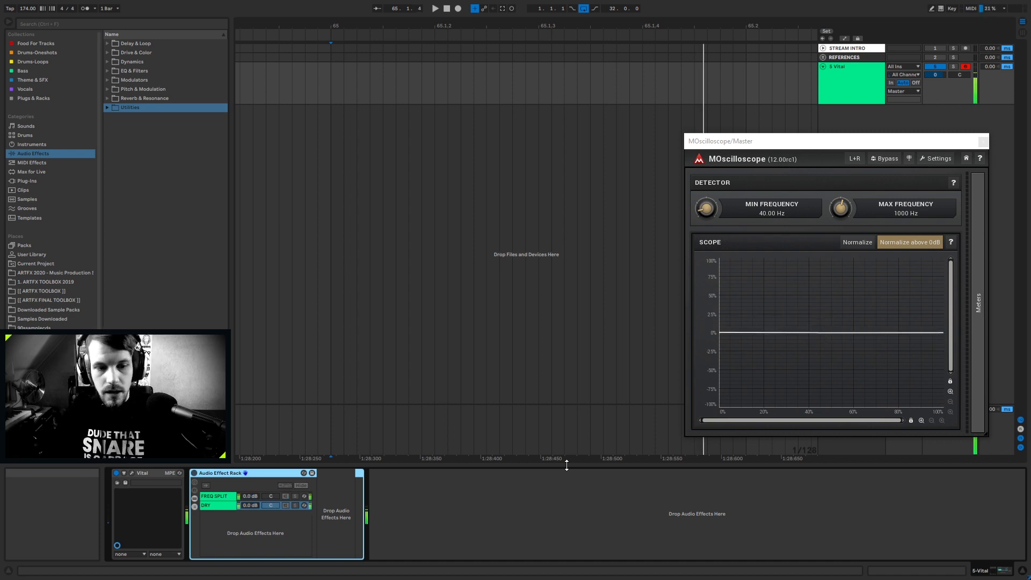
{"action": "key", "text": "Tab"}
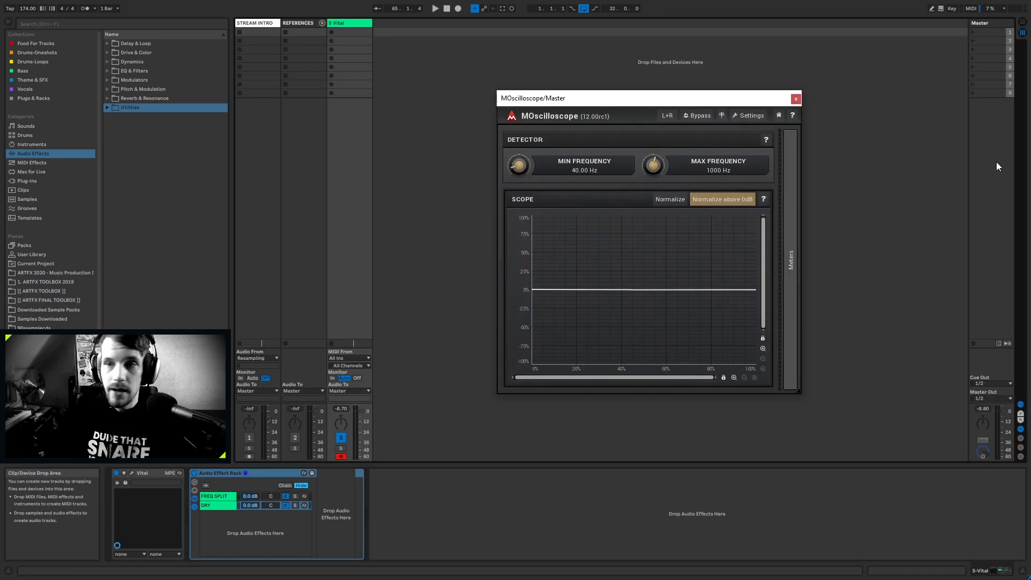
{"action": "left_click", "coordinate": [984, 408]}
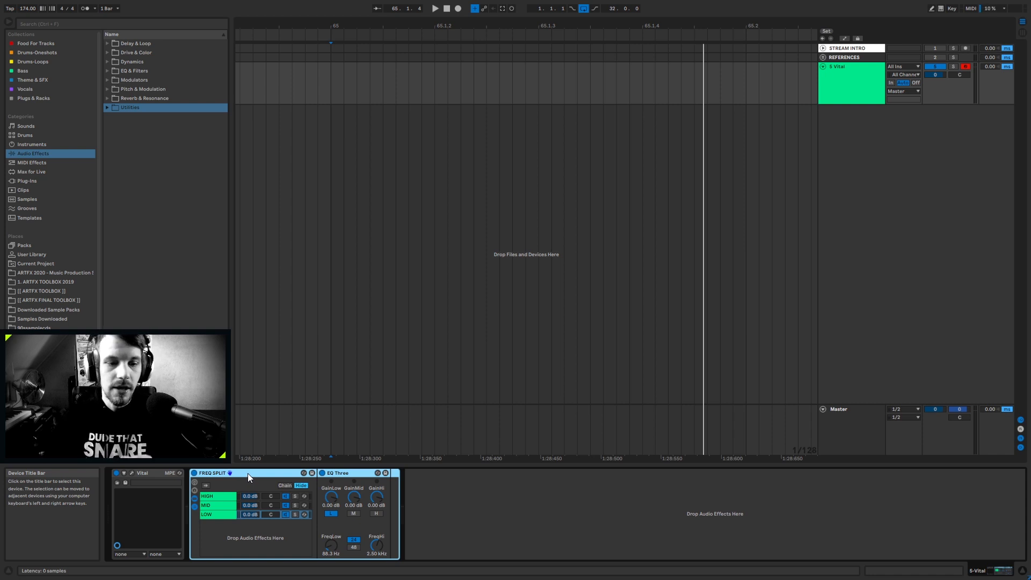
Step: Fold the nested rack in the MID chain and the EQ Three in the LOW chain of FREQ SPLIT
{"action": "left_click", "coordinate": [208, 506]}
{"action": "double_click", "coordinate": [363, 473]}
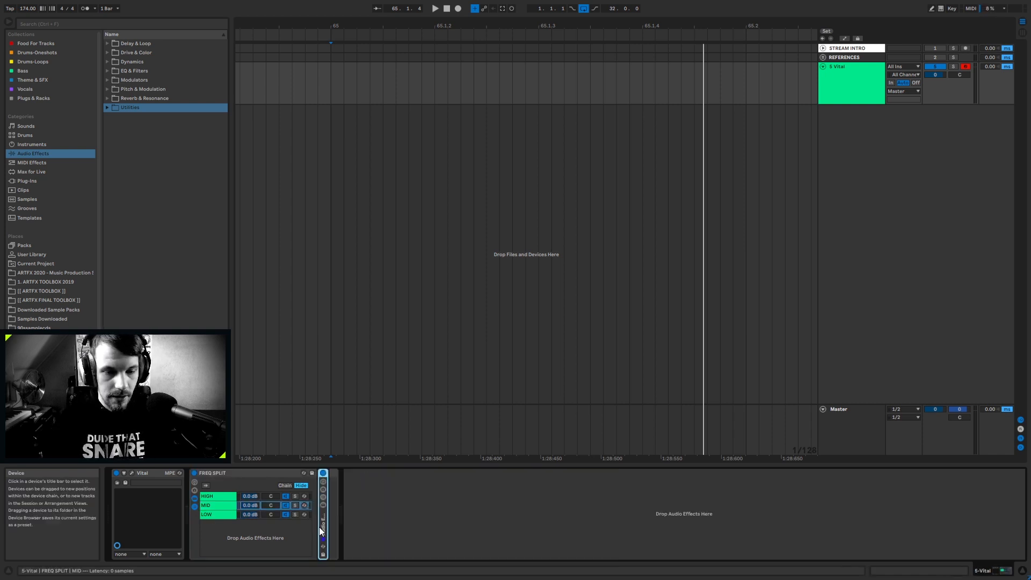
{"action": "left_click", "coordinate": [224, 497]}
{"action": "left_click", "coordinate": [226, 515]}
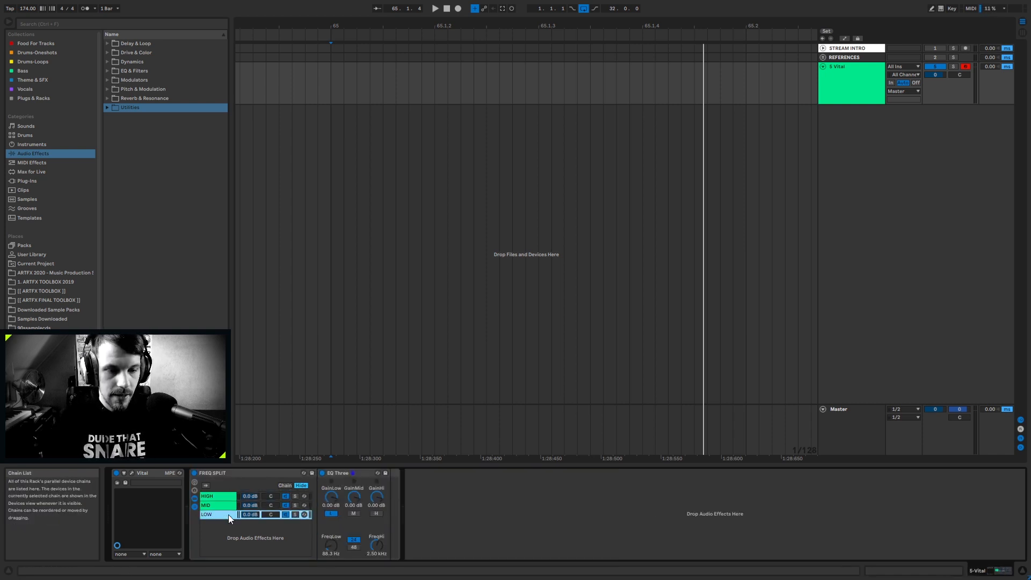
{"action": "double_click", "coordinate": [357, 473]}
Step: Insert a deactivated OTT before the FREQ SPLIT rack and copy it into the LOW chain after EQ Three
{"action": "left_click", "coordinate": [105, 62]}
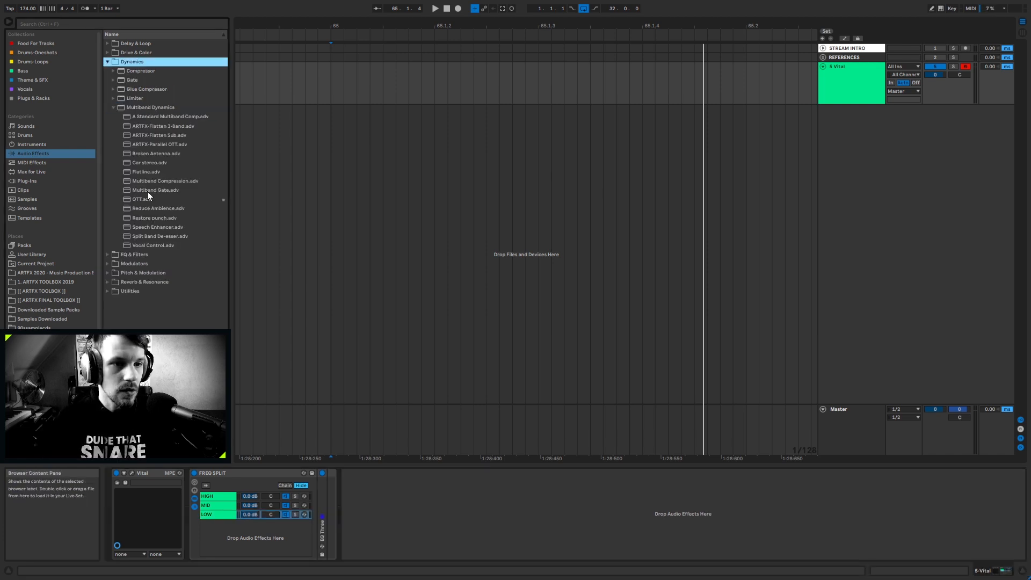
{"action": "left_click_drag", "start_coordinate": [142, 199], "coordinate": [186, 529]}
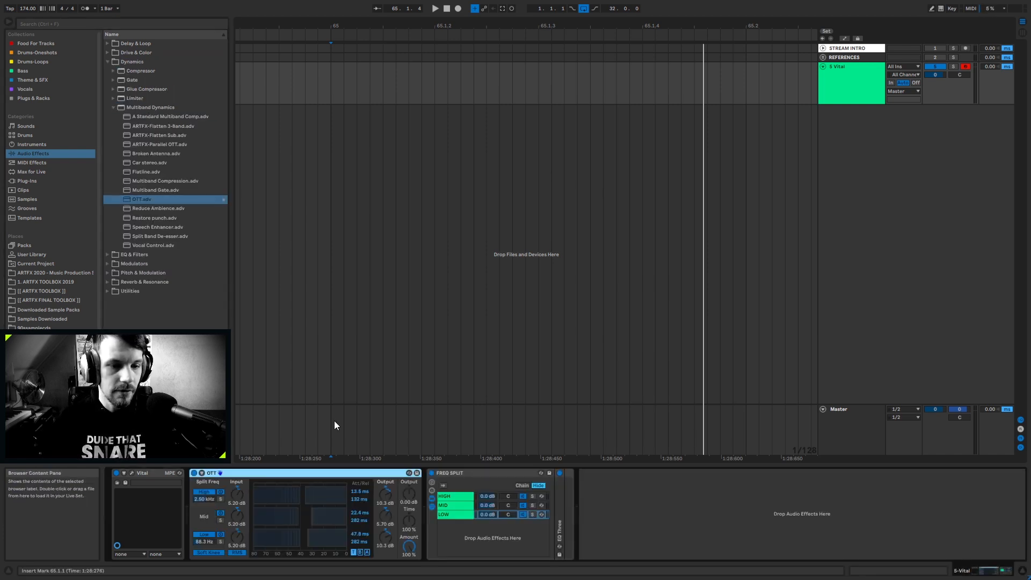
{"action": "key", "text": "0"}
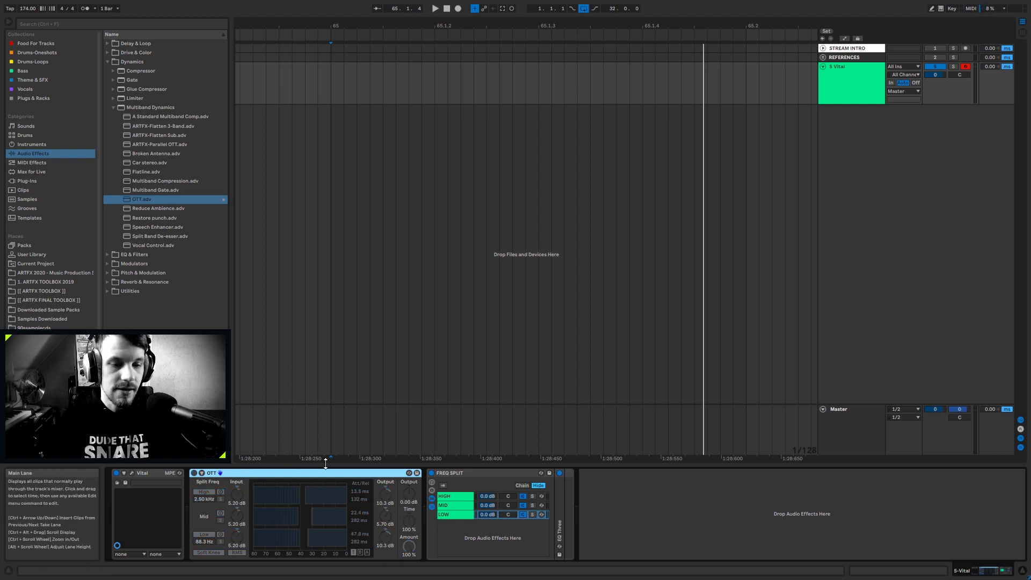
{"action": "left_click_drag", "start_coordinate": [265, 474], "coordinate": [584, 534]}
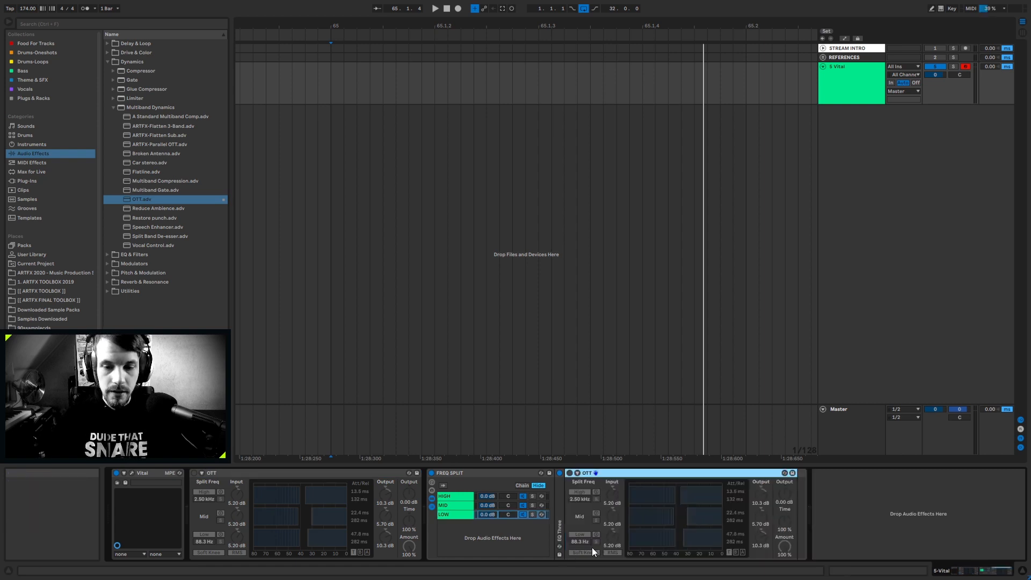
Step: Activate the OTT in the LOW chain and switch off its high and low bands
{"action": "left_click", "coordinate": [569, 473]}
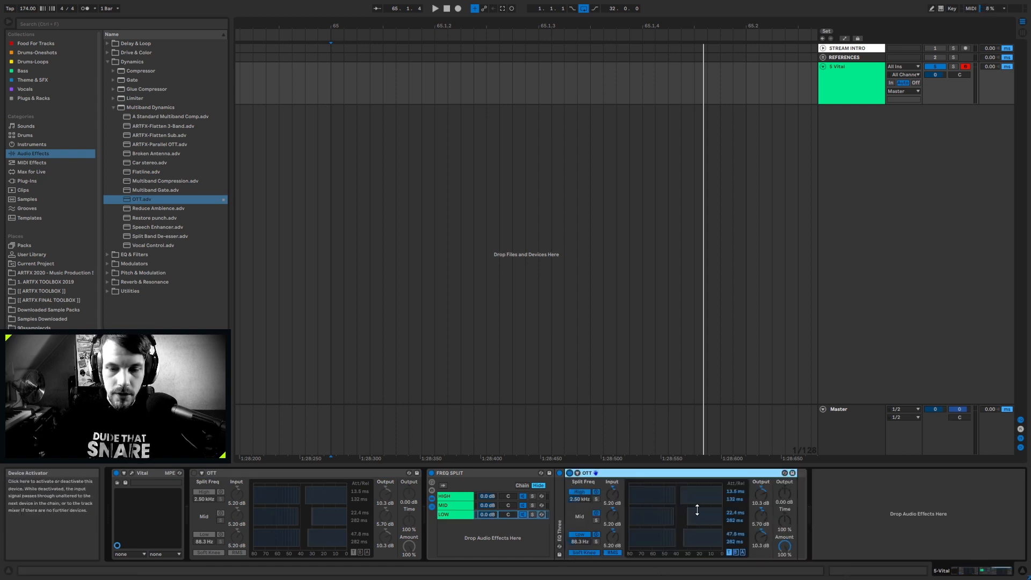
{"action": "left_click", "coordinate": [580, 534]}
{"action": "left_click", "coordinate": [580, 492]}
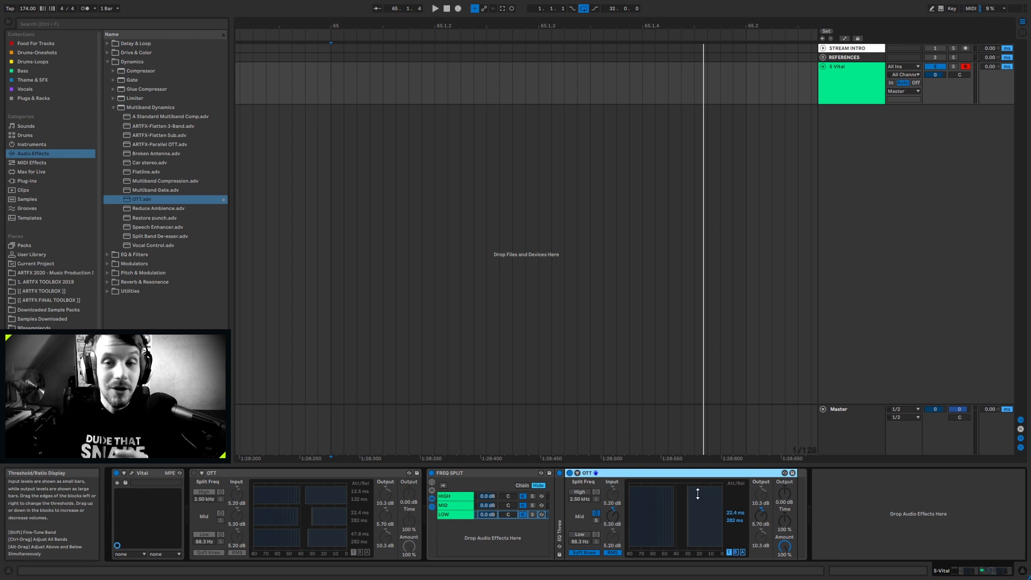
Step: Match the LOW chain's OTT to the low band of the original OTT: attack 47.8 ms and below threshold -40.8 dB
{"action": "left_click", "coordinate": [300, 517]}
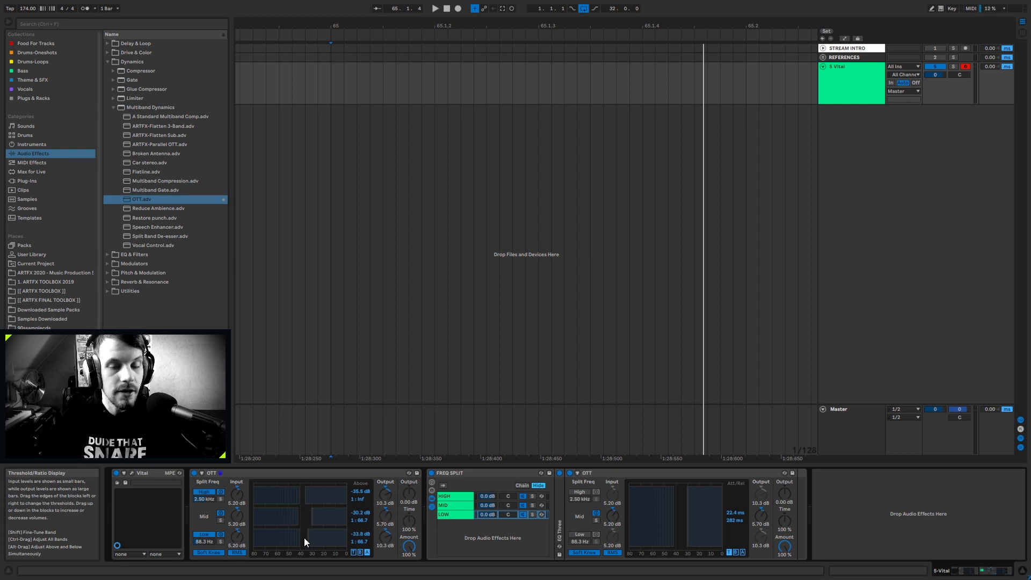
{"action": "left_click", "coordinate": [352, 552]}
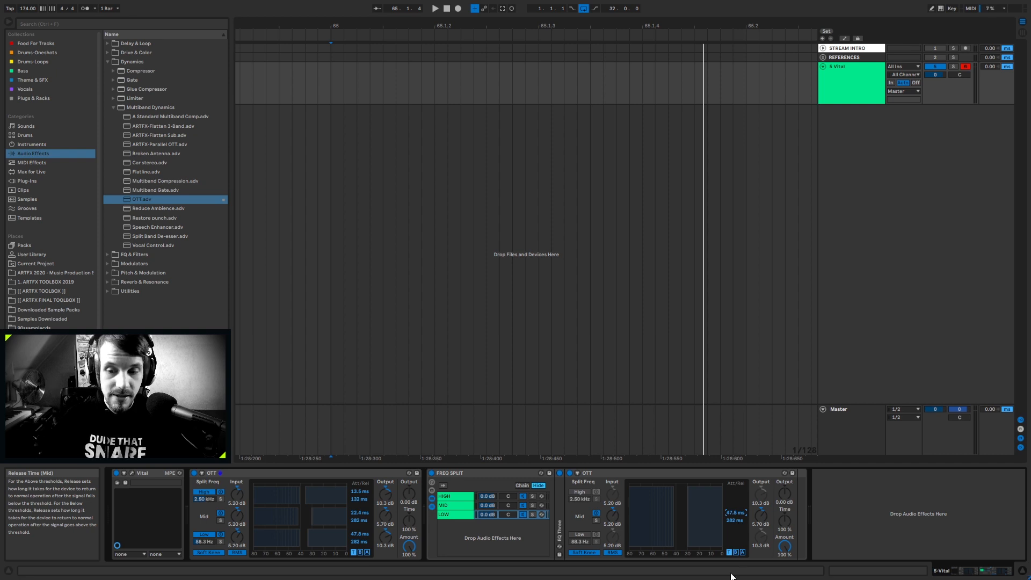
{"action": "left_click", "coordinate": [736, 552]}
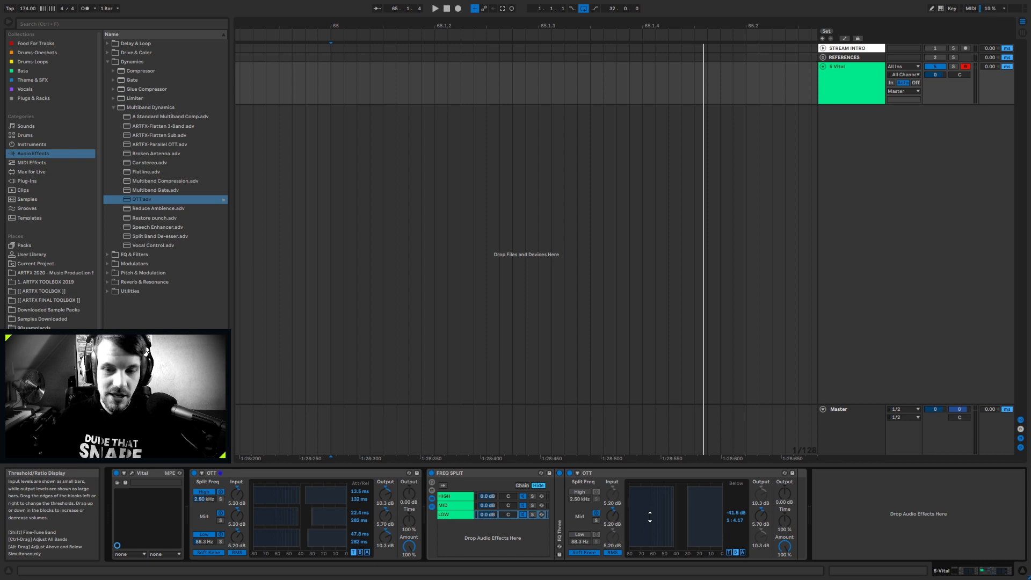
{"action": "left_click", "coordinate": [360, 552]}
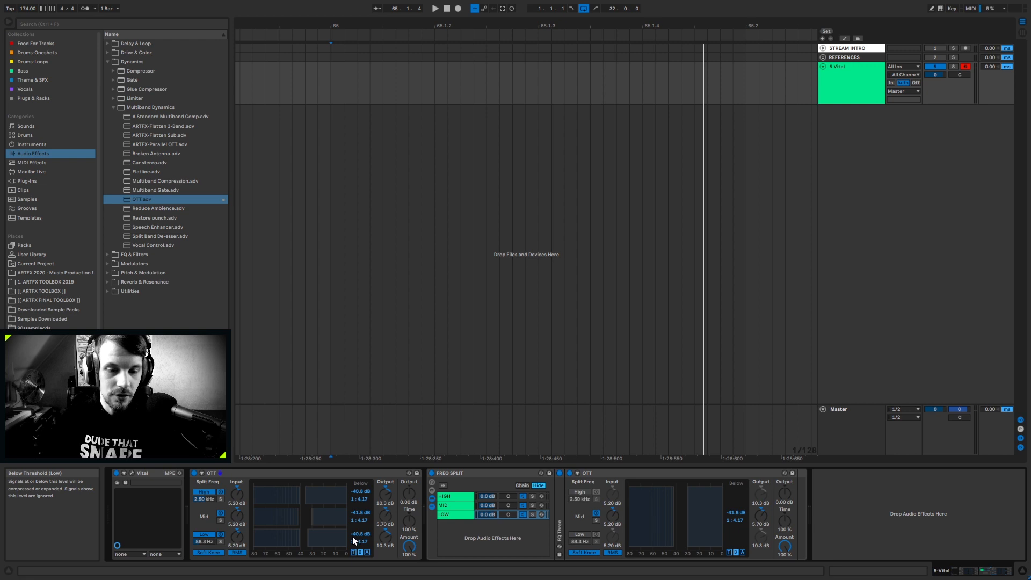
{"action": "left_click", "coordinate": [732, 514]}
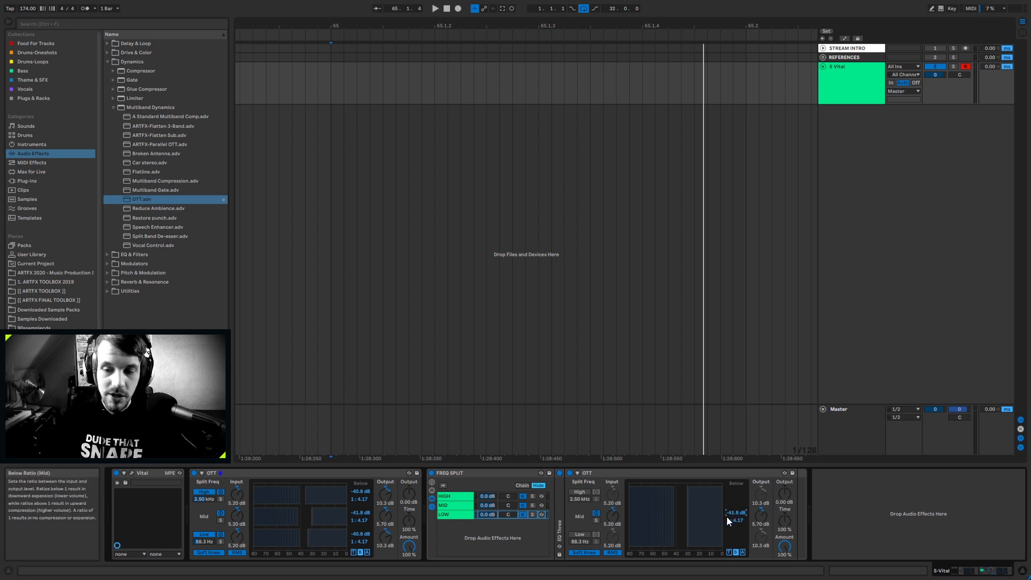
{"action": "type", "text": "-40.8"}
{"action": "key", "text": "Return"}
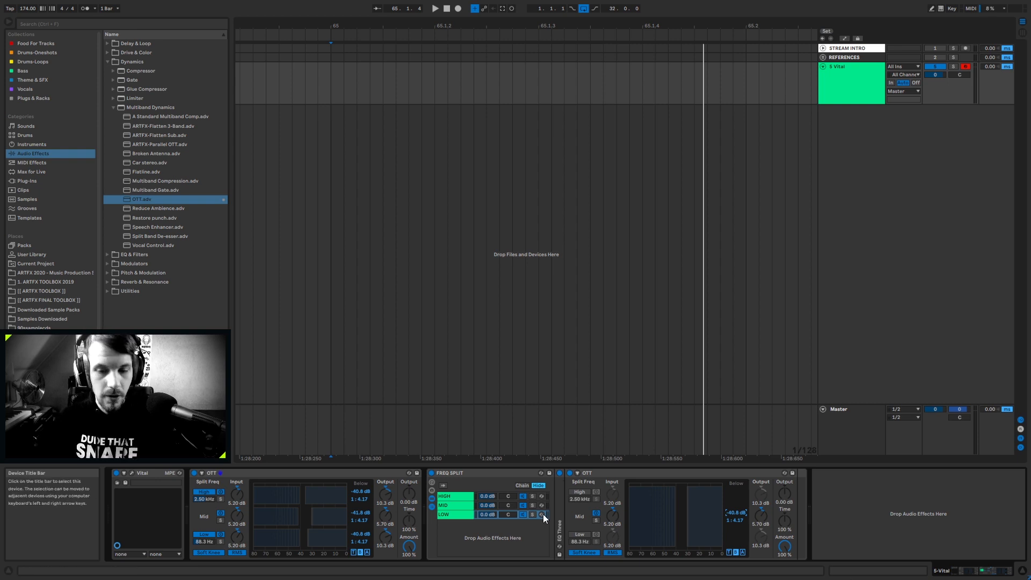
Step: Set the above threshold to -33.8 dB and the mid output gain to 10.3 dB in the LOW chain's OTT
{"action": "left_click", "coordinate": [743, 551]}
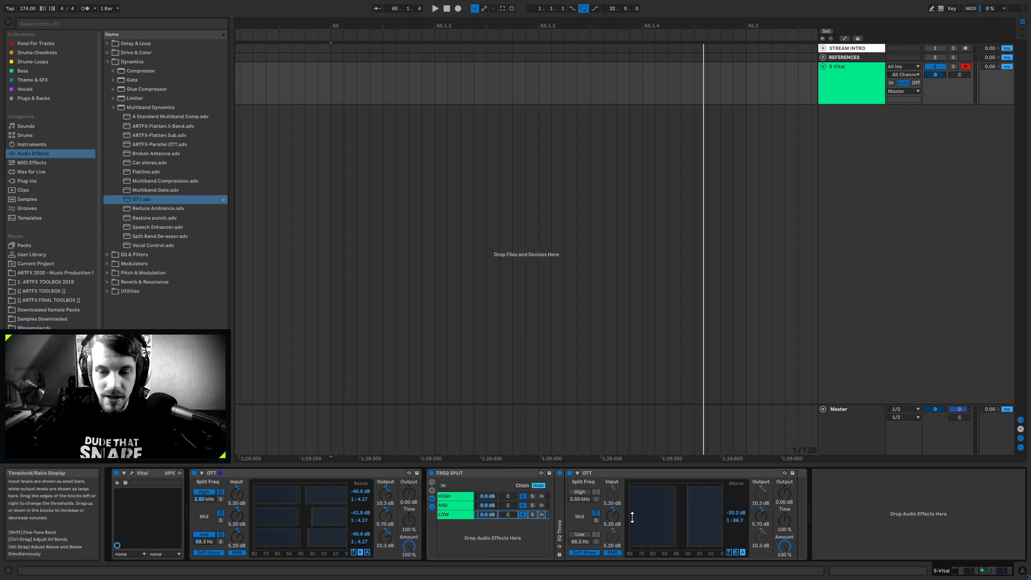
{"action": "left_click", "coordinate": [367, 552]}
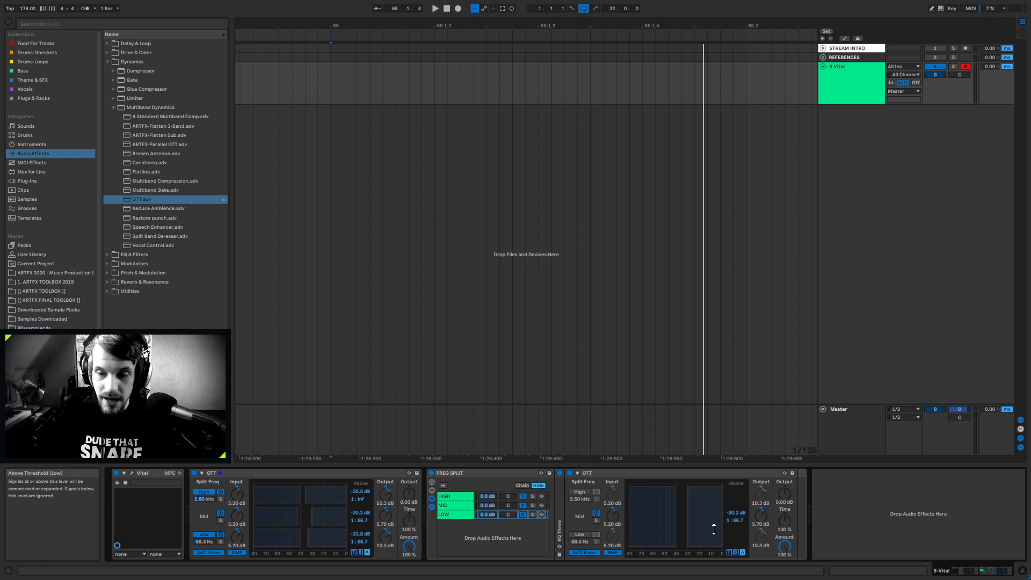
{"action": "left_click", "coordinate": [733, 513]}
{"action": "type", "text": "-33.8"}
{"action": "key", "text": "Return"}
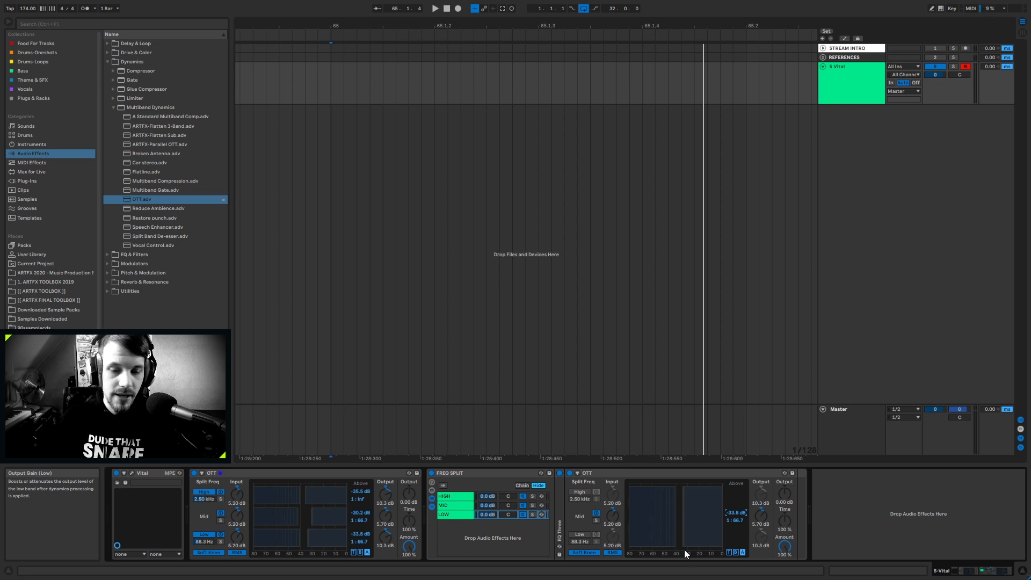
{"action": "left_click", "coordinate": [761, 518]}
{"action": "type", "text": "10.3"}
{"action": "key", "text": "Return"}
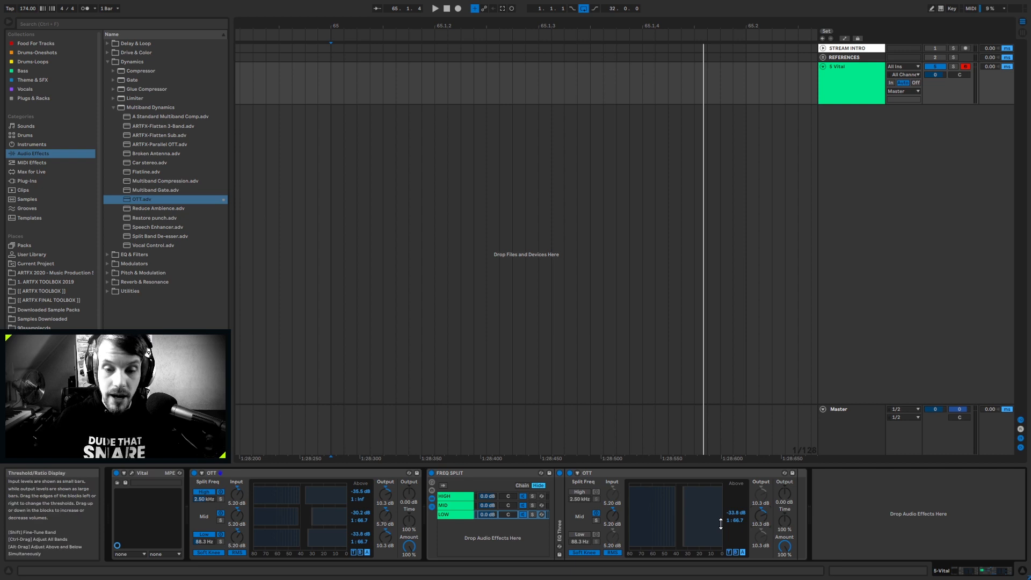
Step: Copy the adjusted OTT from the LOW chain into the HIGH chain, after its EQ Three
{"action": "left_click", "coordinate": [600, 473]}
{"action": "left_click_drag", "start_coordinate": [598, 475], "coordinate": [482, 497]}
{"action": "left_click_drag", "start_coordinate": [568, 505], "coordinate": [568, 505]}
Step: Set the HIGH chain OTT's attack to 13.5 ms and release to 132 ms, matching the original's high band
{"action": "left_click", "coordinate": [353, 552]}
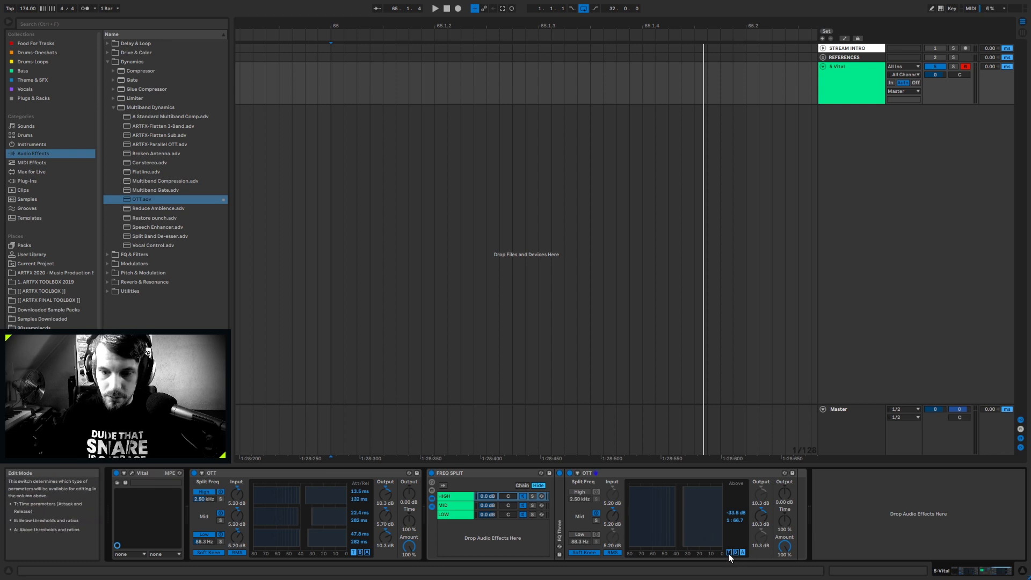
{"action": "left_click", "coordinate": [734, 514]}
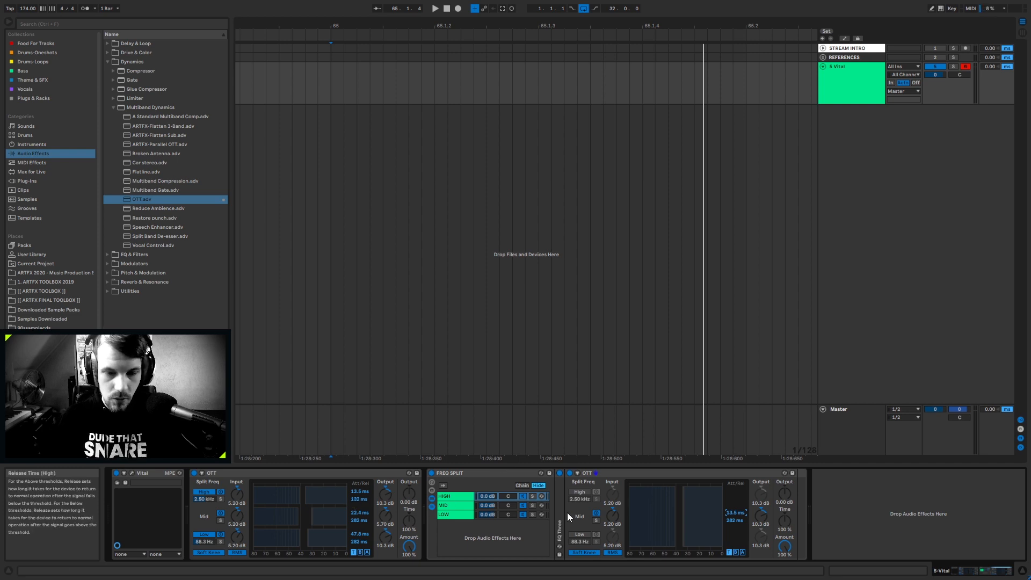
{"action": "left_click", "coordinate": [735, 520]}
{"action": "type", "text": "132"}
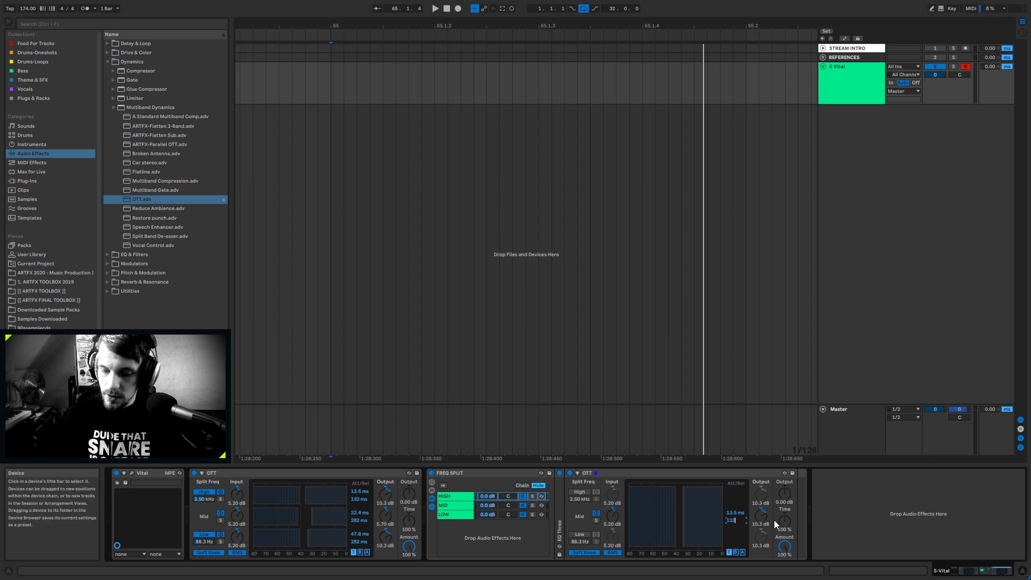
Step: Check the below settings against the original OTT, and set the HIGH chain OTT's above threshold to -35.5 dB with a 1:inf ratio
{"action": "left_click", "coordinate": [734, 552]}
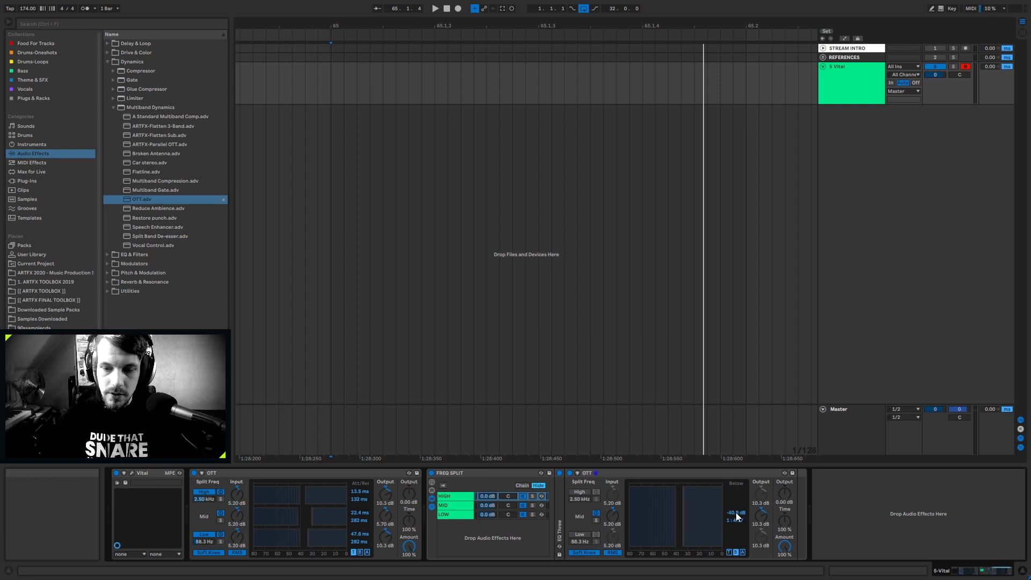
{"action": "left_click", "coordinate": [360, 552]}
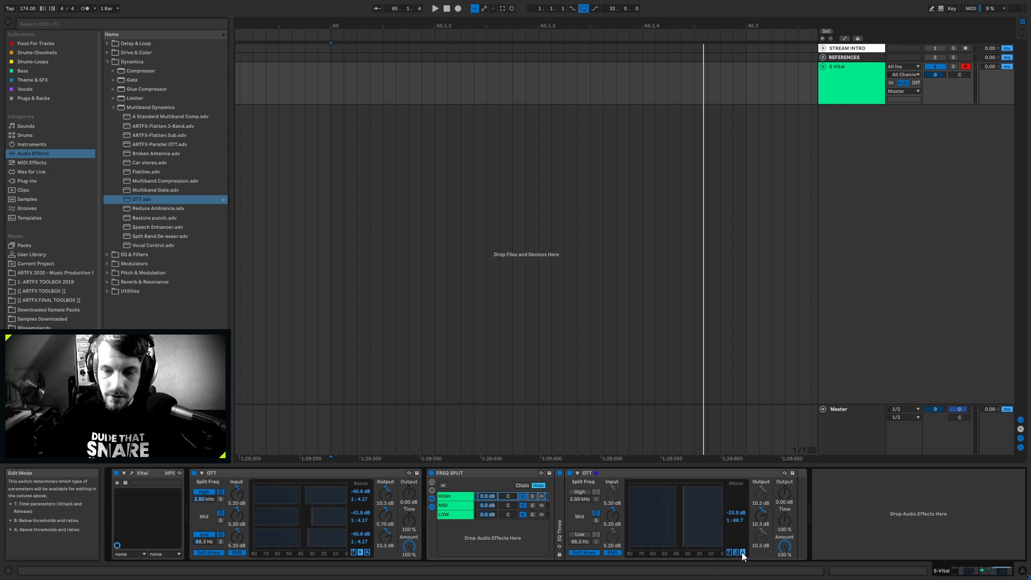
{"action": "left_click", "coordinate": [367, 553]}
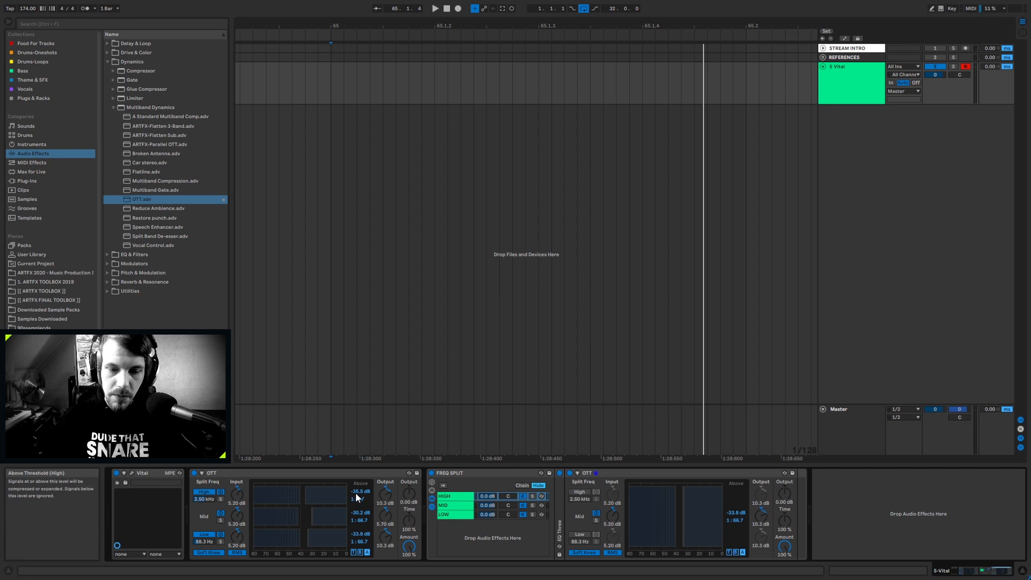
{"action": "left_click", "coordinate": [736, 514]}
{"action": "type", "text": "-35.5"}
{"action": "key", "text": "Return"}
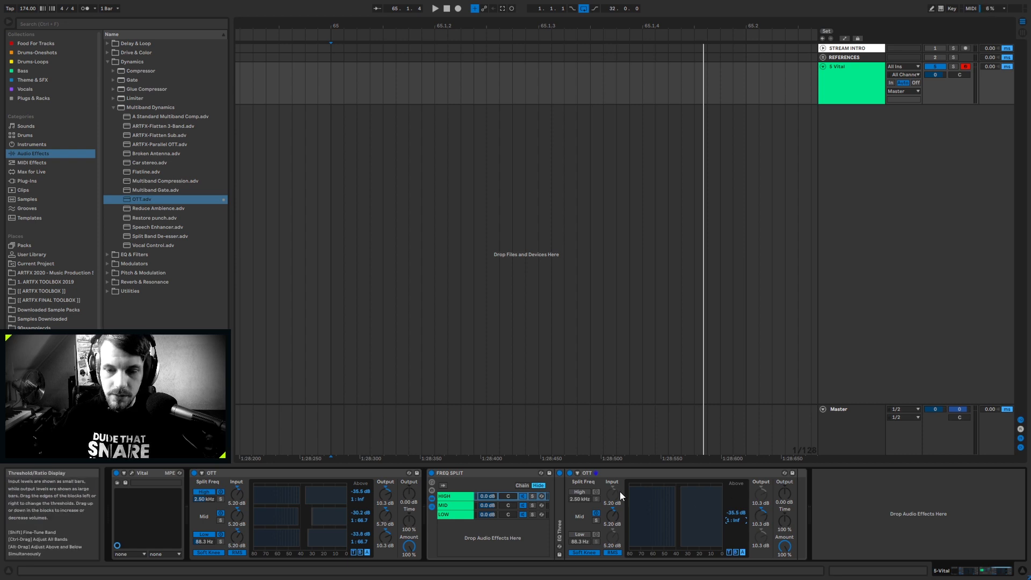
Step: Copy the original OTT into the MID chain after the folded nested rack and switch off its high and low bands
{"action": "left_click", "coordinate": [452, 505]}
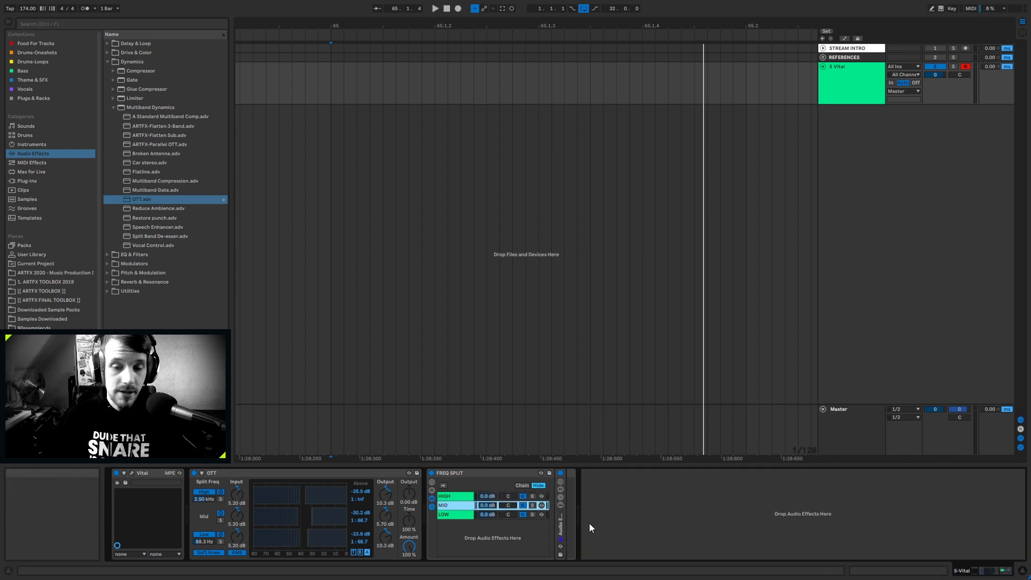
{"action": "left_click", "coordinate": [257, 472]}
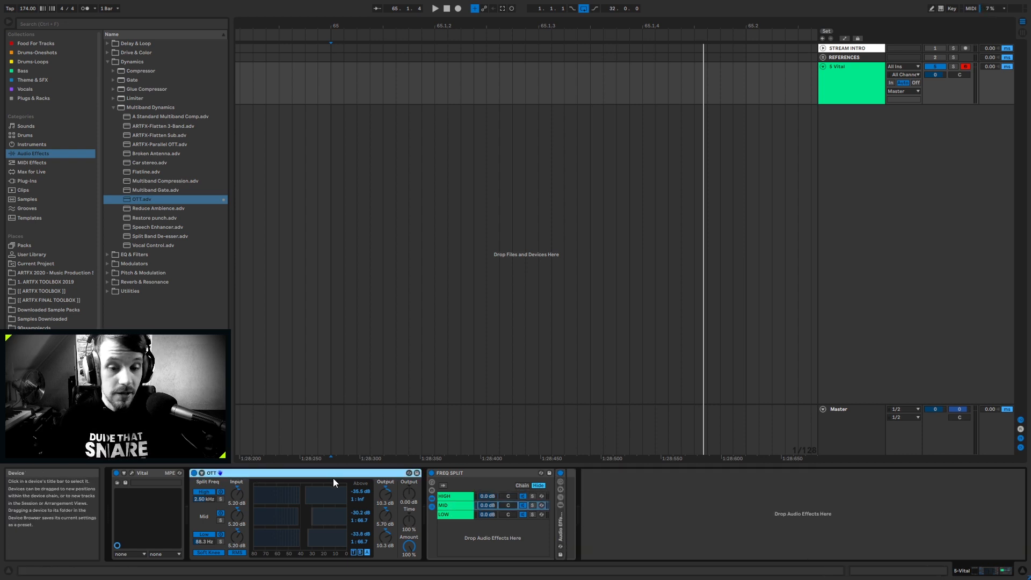
{"action": "left_click", "coordinate": [574, 500]}
{"action": "key", "text": "ctrl+v"}
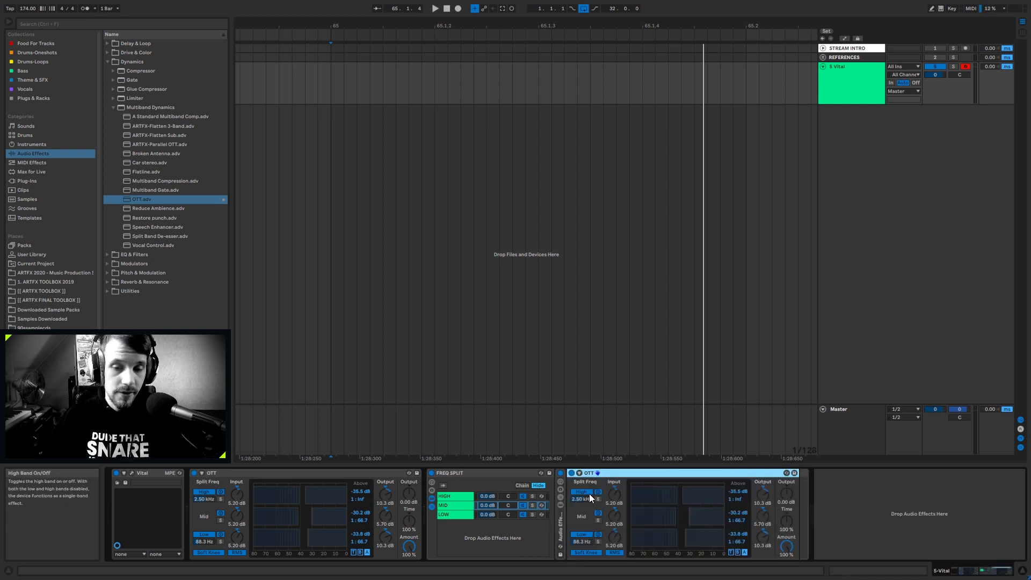
{"action": "left_click", "coordinate": [583, 492]}
{"action": "left_click", "coordinate": [583, 535]}
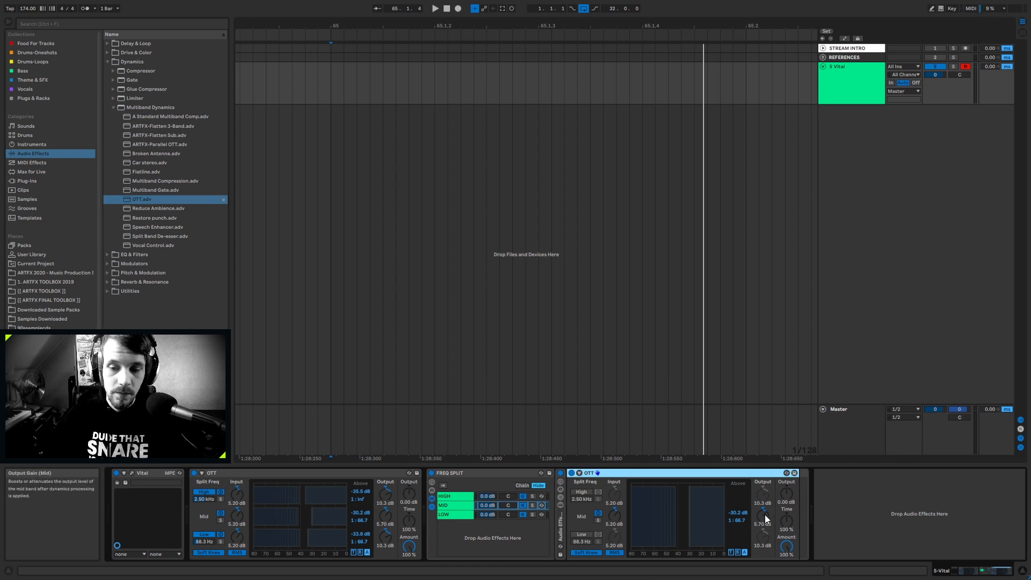
Step: Compare the original OTT with the FREQ SPLIT rack on playback by having only one of them active at a time
{"action": "left_click", "coordinate": [301, 472]}
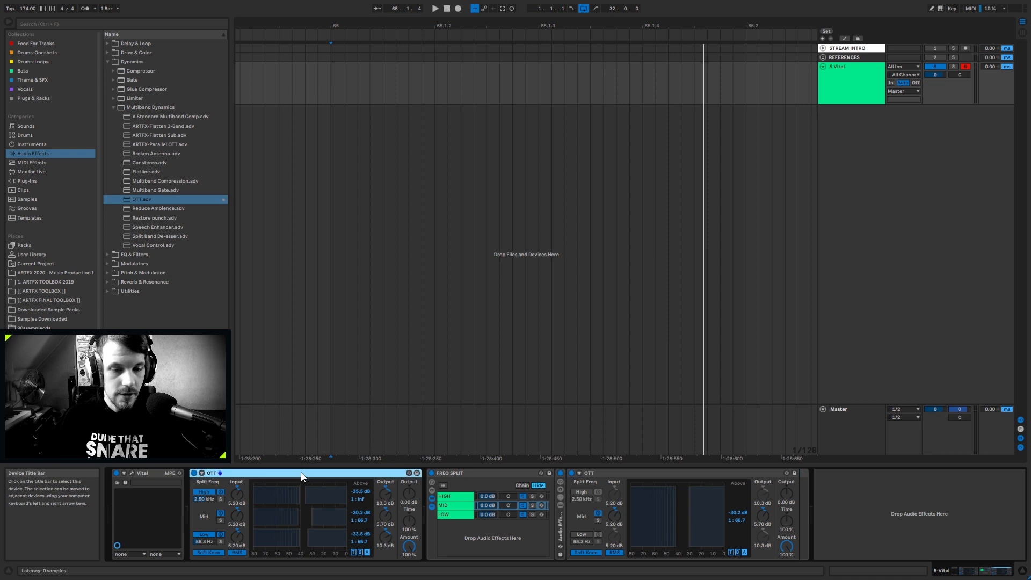
{"action": "left_click", "coordinate": [462, 472]}
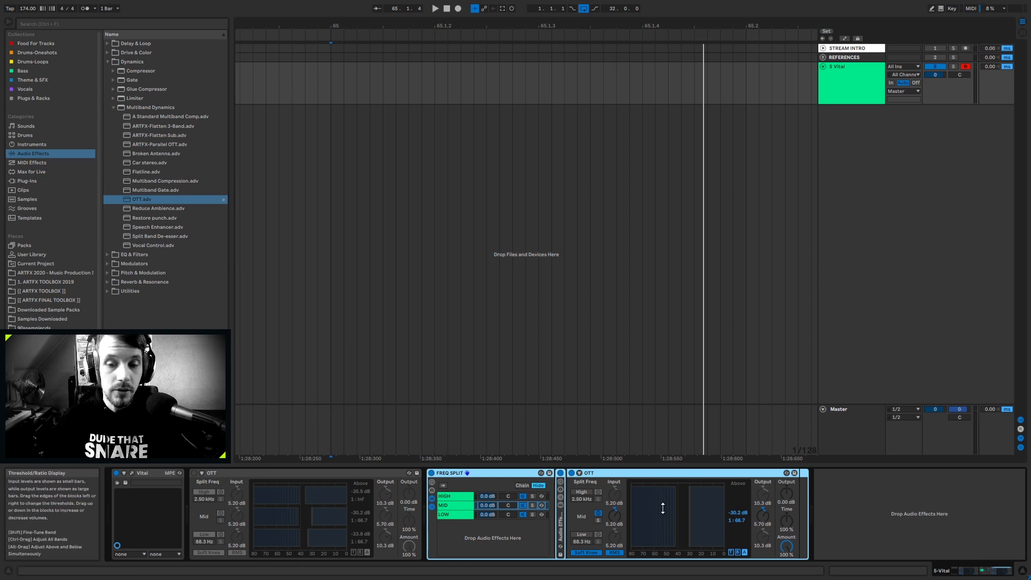
{"action": "left_click", "coordinate": [223, 474]}
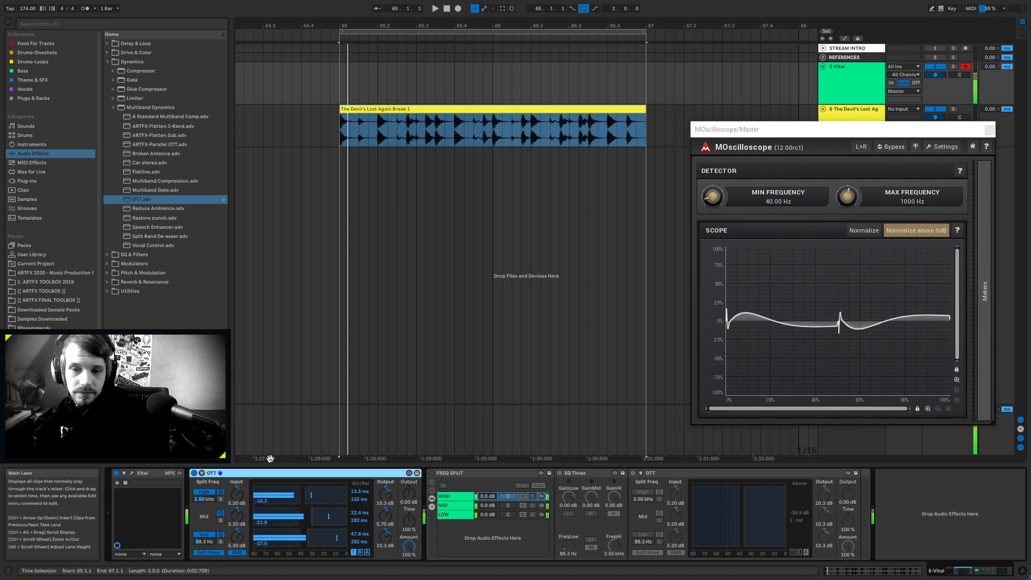
{"action": "left_click", "coordinate": [432, 473]}
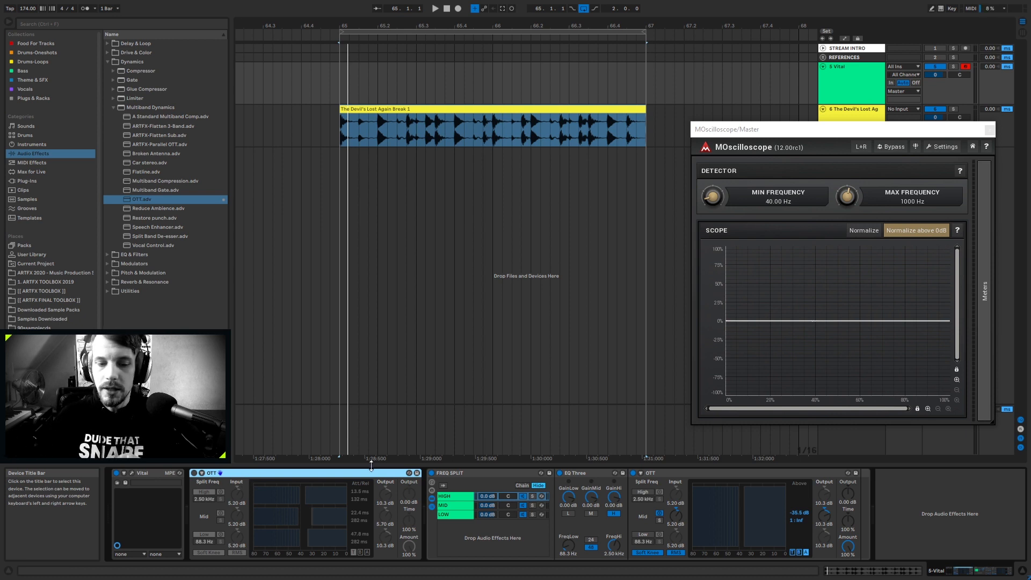
{"action": "left_click", "coordinate": [475, 469]}
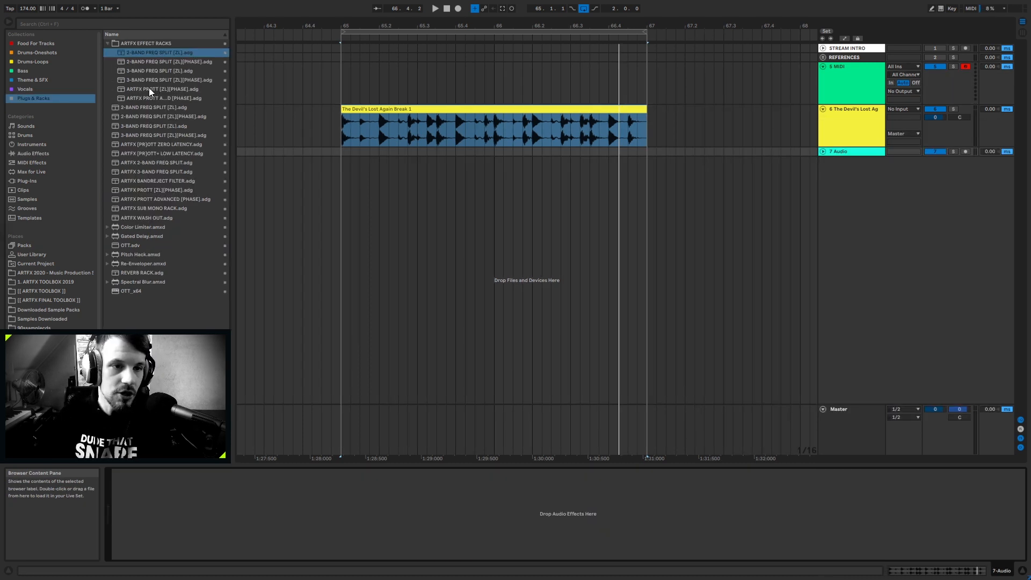
Step: Load the ARTFX PROTT [ZL][PHASE] rack onto the empty audio track and show its chain list and the devices of the [PR]OTT chain
{"action": "left_click_drag", "start_coordinate": [149, 88], "coordinate": [359, 513]}
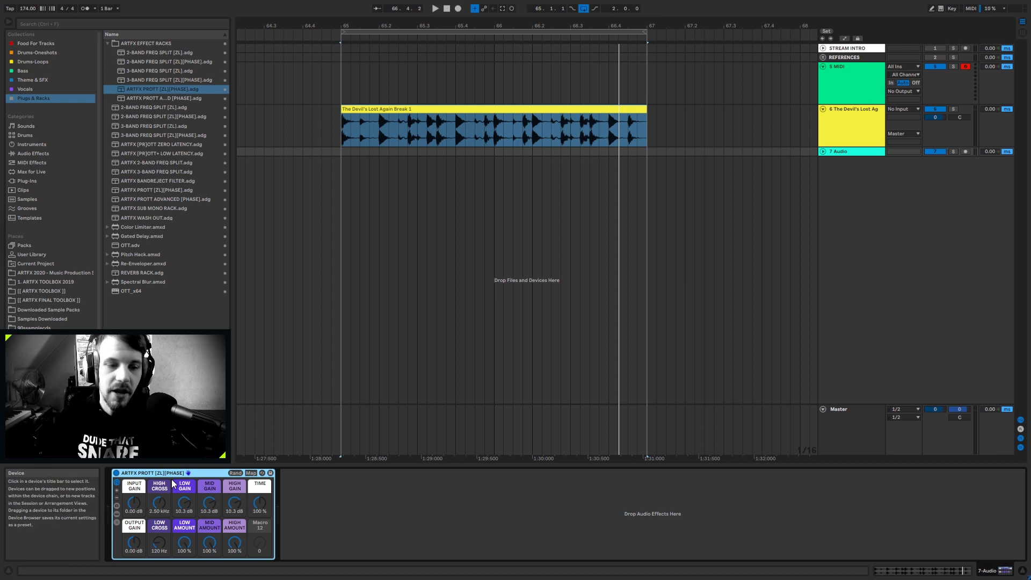
{"action": "left_click", "coordinate": [117, 522]}
{"action": "left_click", "coordinate": [298, 496]}
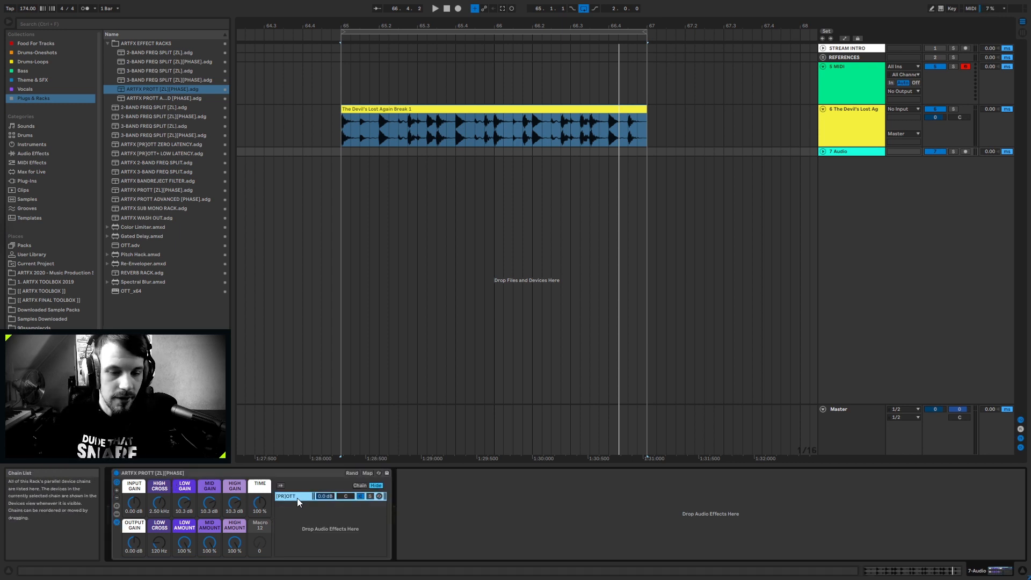
{"action": "left_click", "coordinate": [117, 515]}
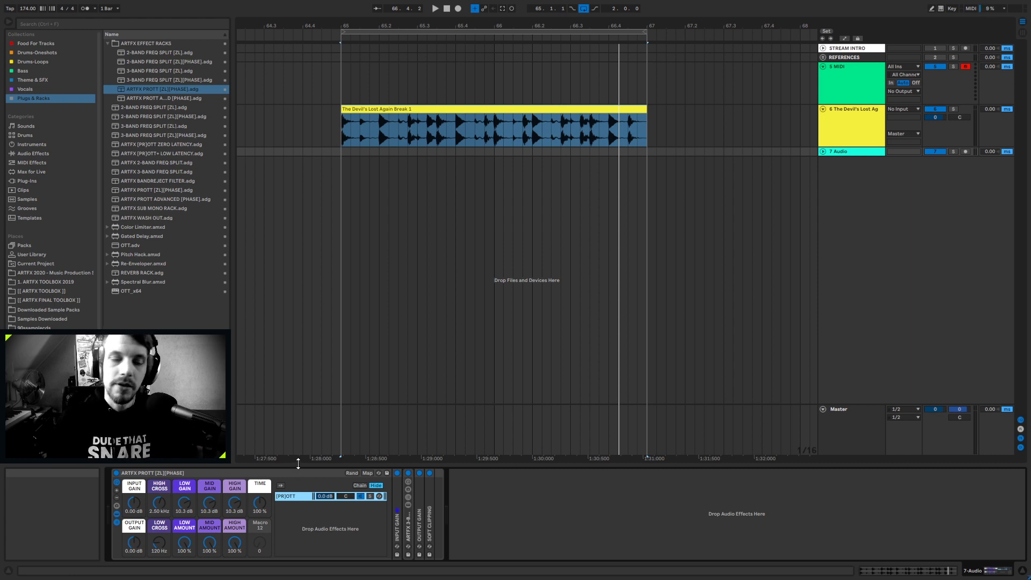
{"action": "left_click", "coordinate": [272, 470]}
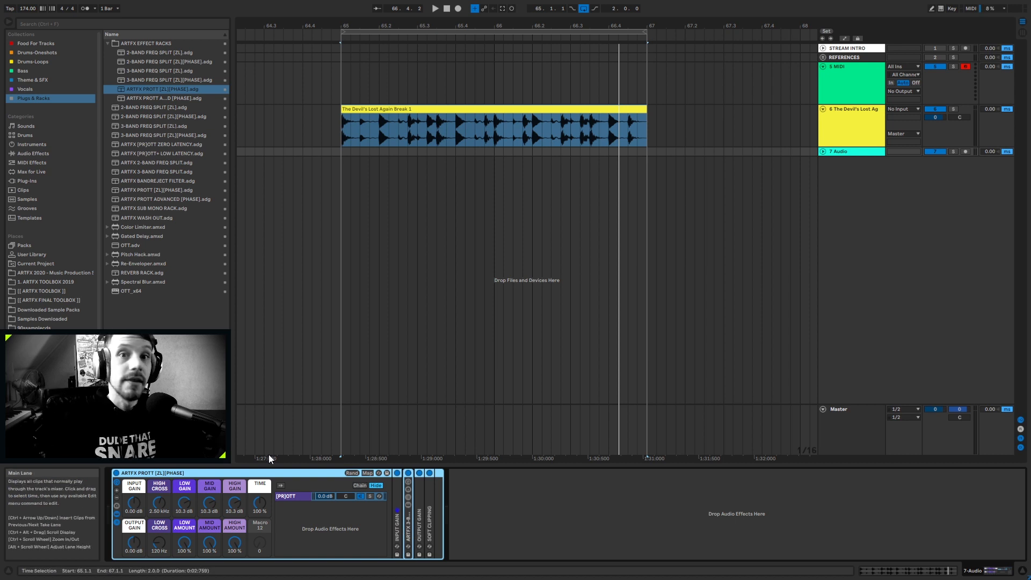
Step: Unfold the INPUT GAIN and OUTPUT GAIN devices in the [PR]OTT chain to examine what their macros control
{"action": "left_click", "coordinate": [408, 533]}
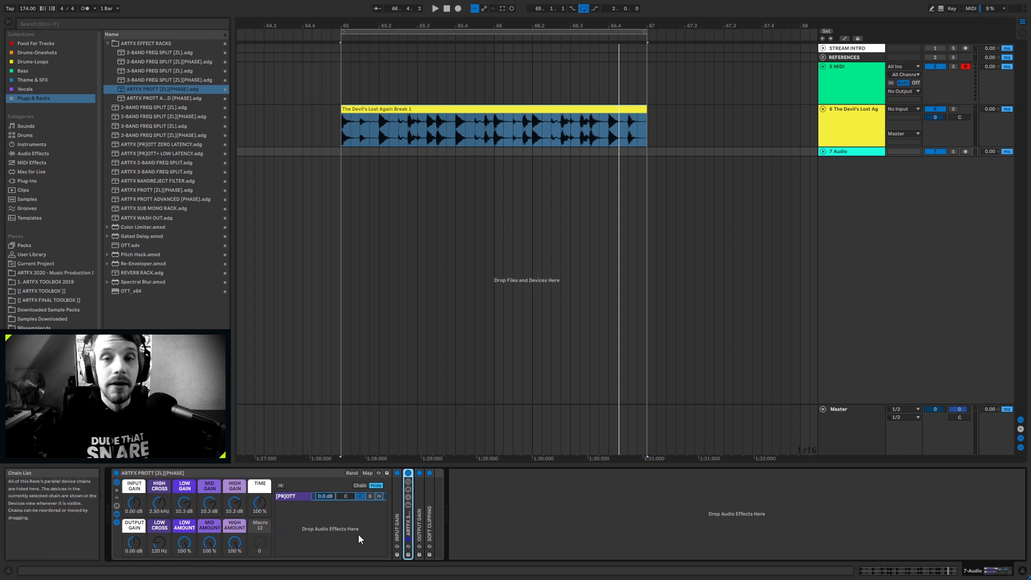
{"action": "double_click", "coordinate": [397, 527]}
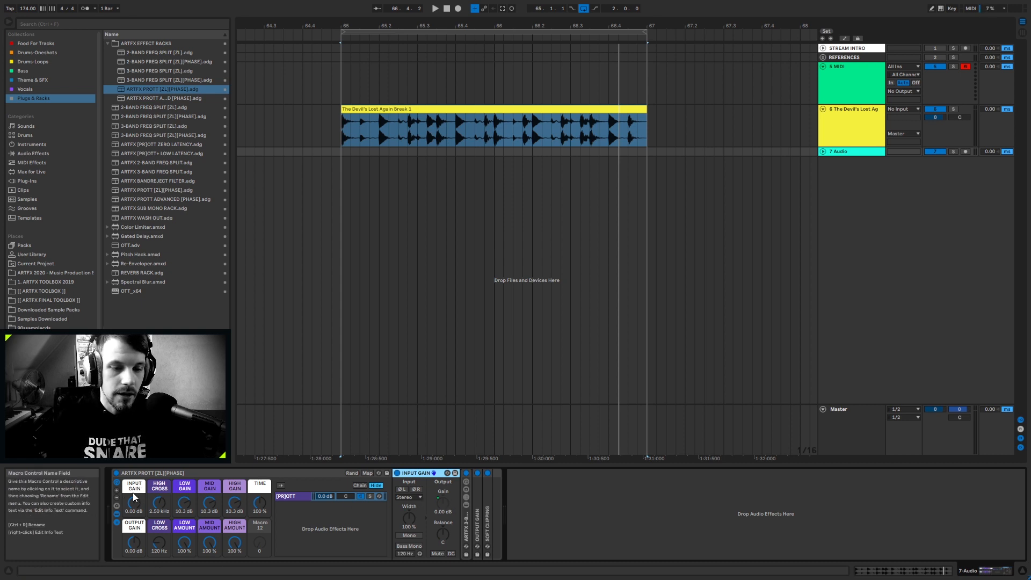
{"action": "double_click", "coordinate": [478, 511]}
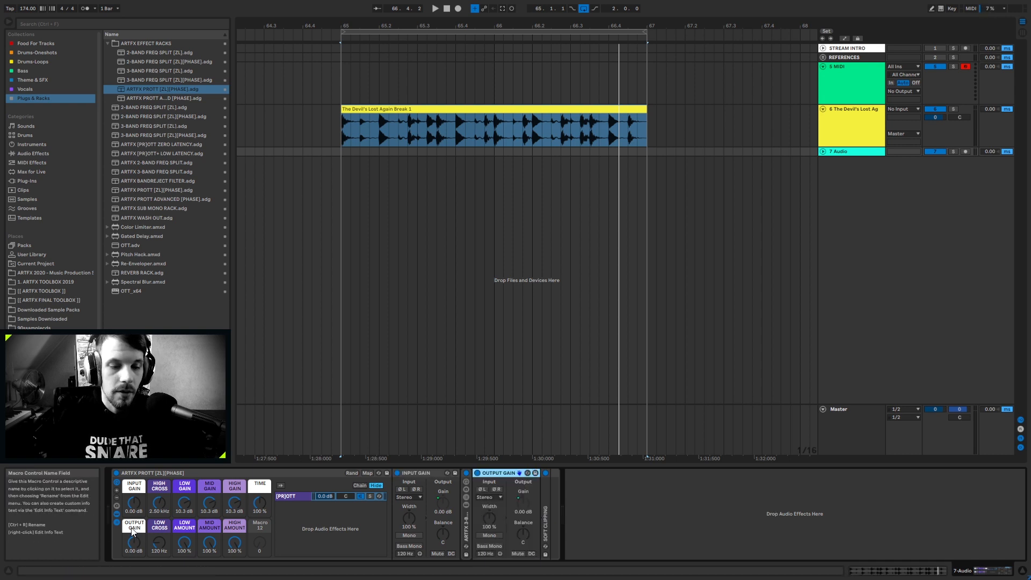
Step: Unfold the SOFT CLIPPING device in the [PR]OTT chain to examine its settings, and fold the chain's gain and clipping devices again
{"action": "double_click", "coordinate": [545, 514]}
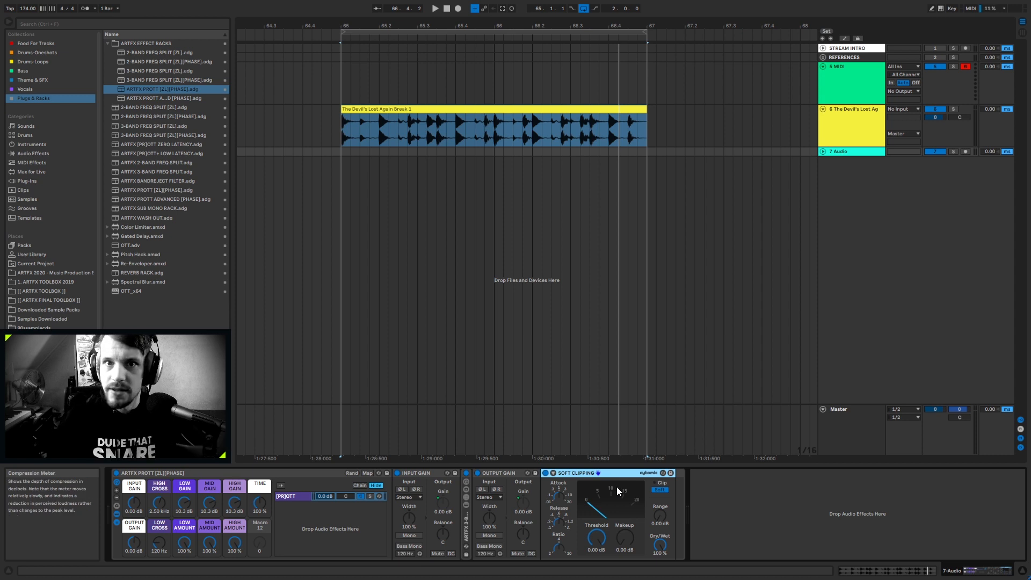
{"action": "left_click_drag", "start_coordinate": [660, 516], "coordinate": [660, 514]}
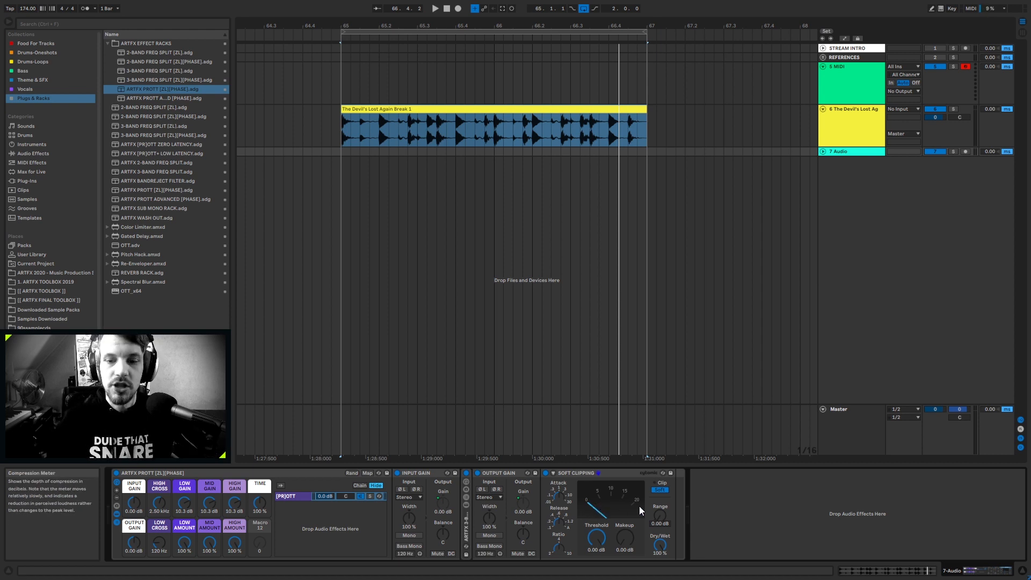
{"action": "left_click", "coordinate": [662, 489]}
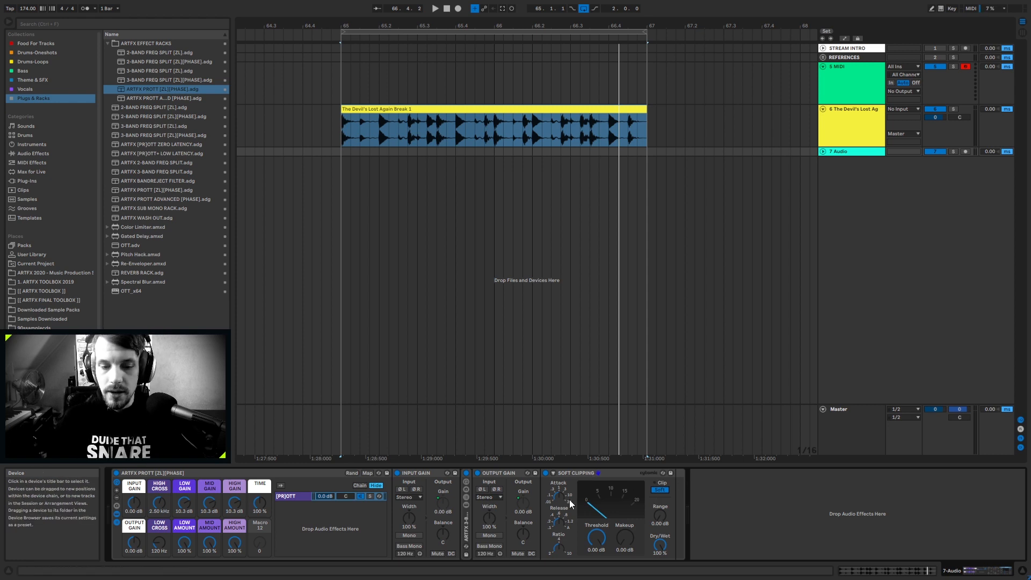
{"action": "double_click", "coordinate": [421, 472]}
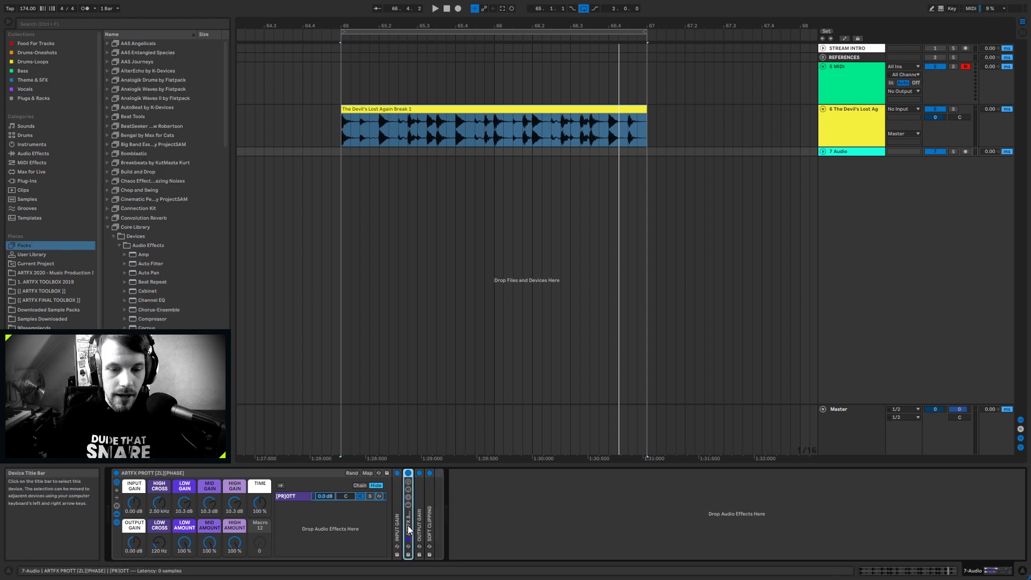
Step: Unfold the ARTFX 3-BAND FREQ SPLIT rack and show the LOW SPLIT rack in its LOW chain
{"action": "double_click", "coordinate": [408, 525]}
{"action": "key", "text": "Right"}
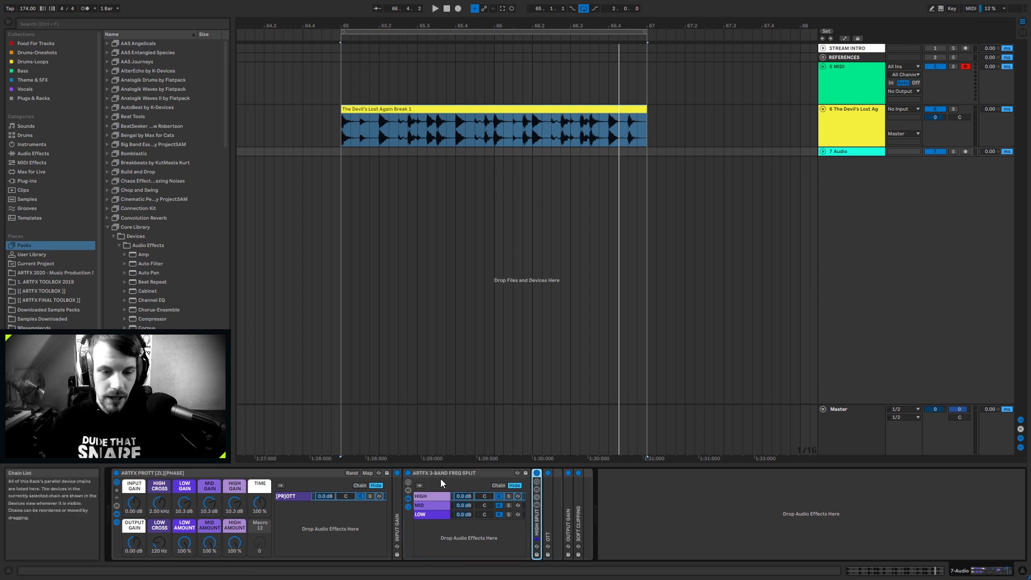
{"action": "left_click", "coordinate": [424, 513]}
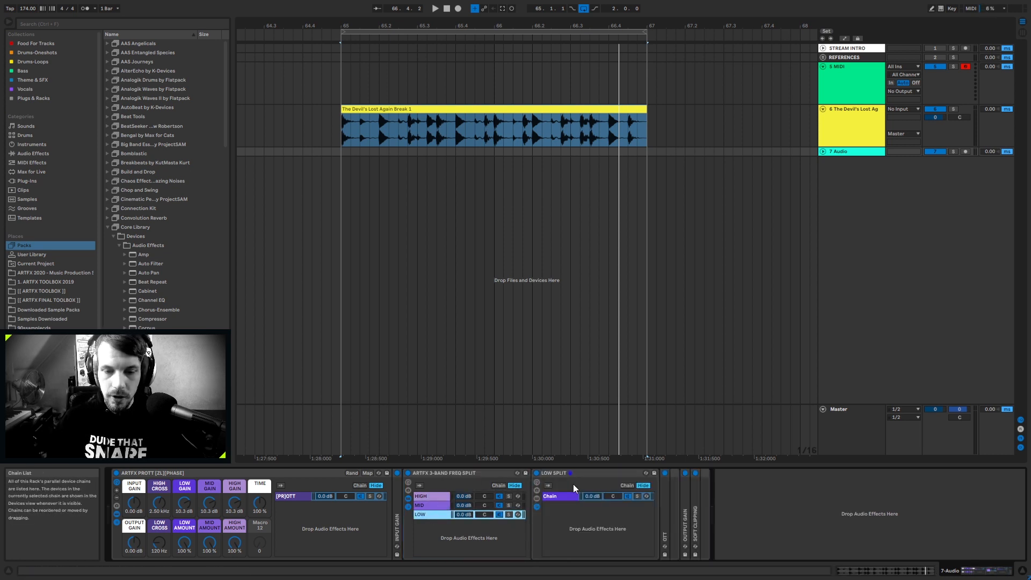
{"action": "double_click", "coordinate": [565, 472]}
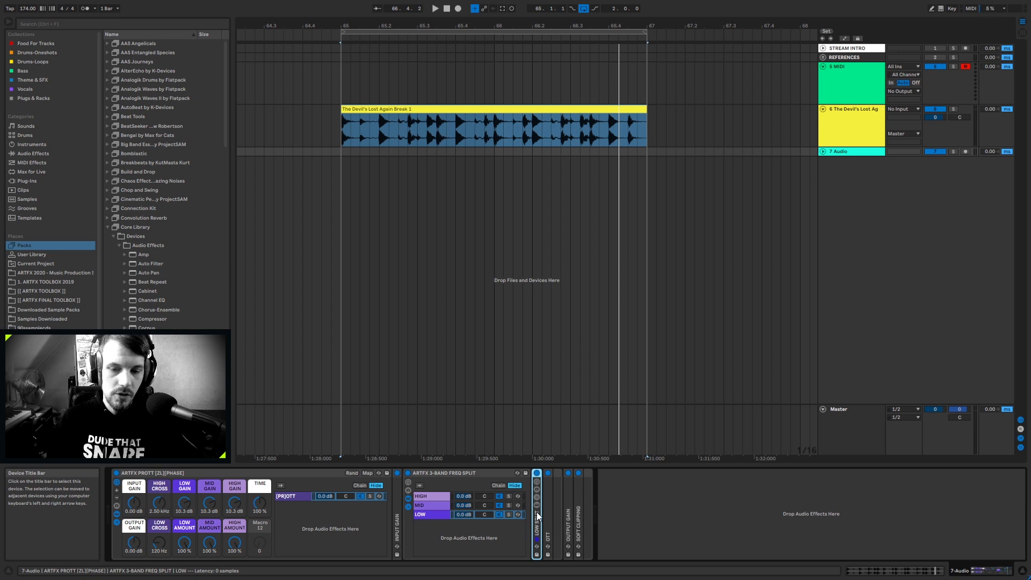
{"action": "double_click", "coordinate": [538, 521]}
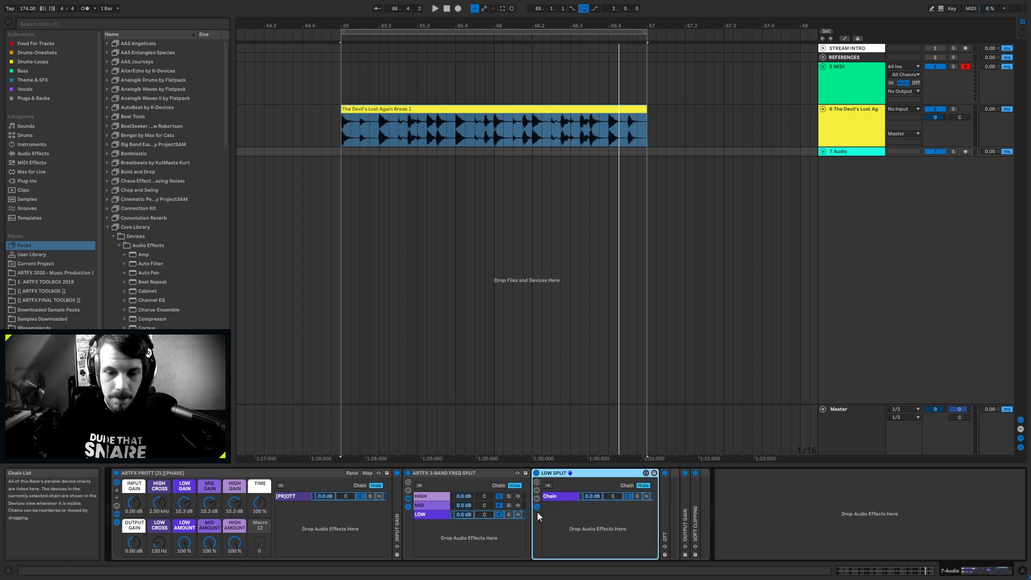
Step: Examine the EQ Three inside LOW SPLIT, fold that rack, and unfold the OTT following it in the LOW chain
{"action": "left_click", "coordinate": [537, 499]}
{"action": "double_click", "coordinate": [664, 511]}
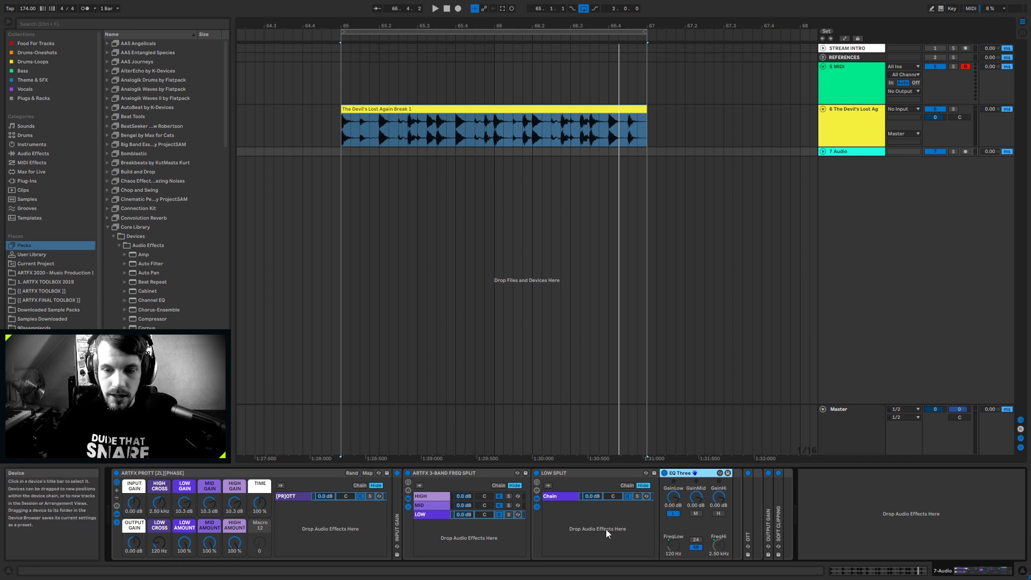
{"action": "double_click", "coordinate": [559, 473]}
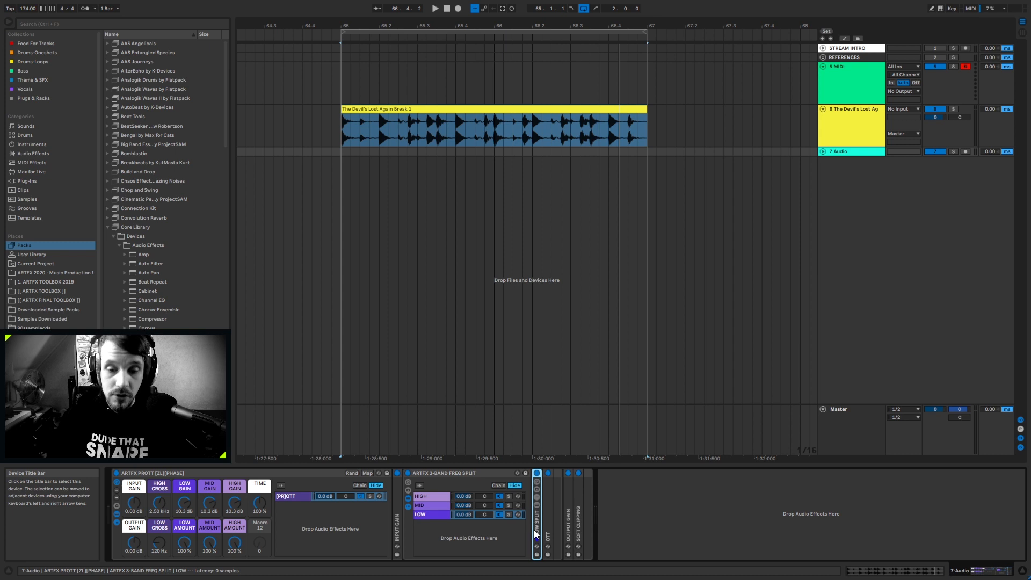
{"action": "double_click", "coordinate": [548, 520]}
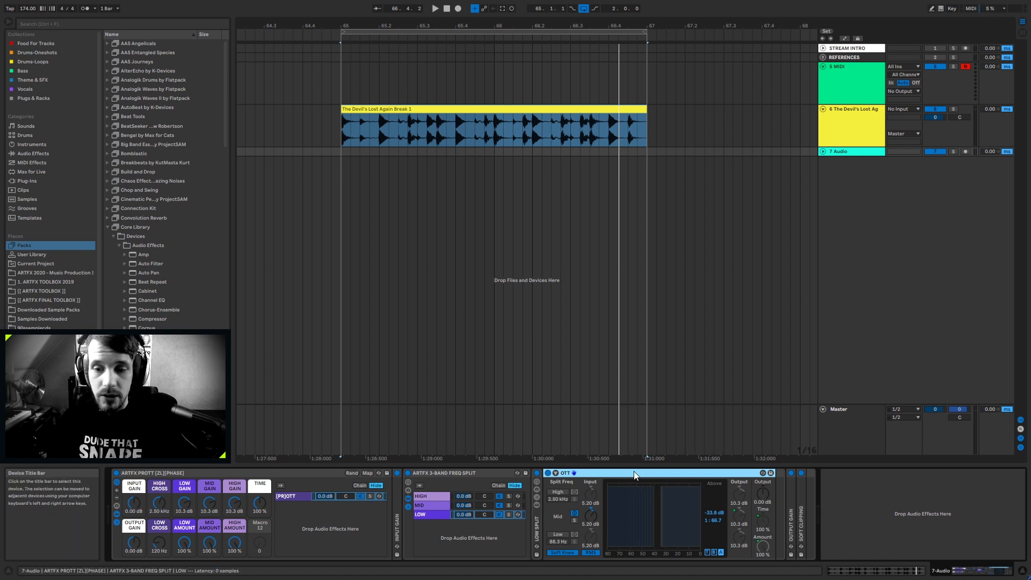
{"action": "key", "text": "Delete"}
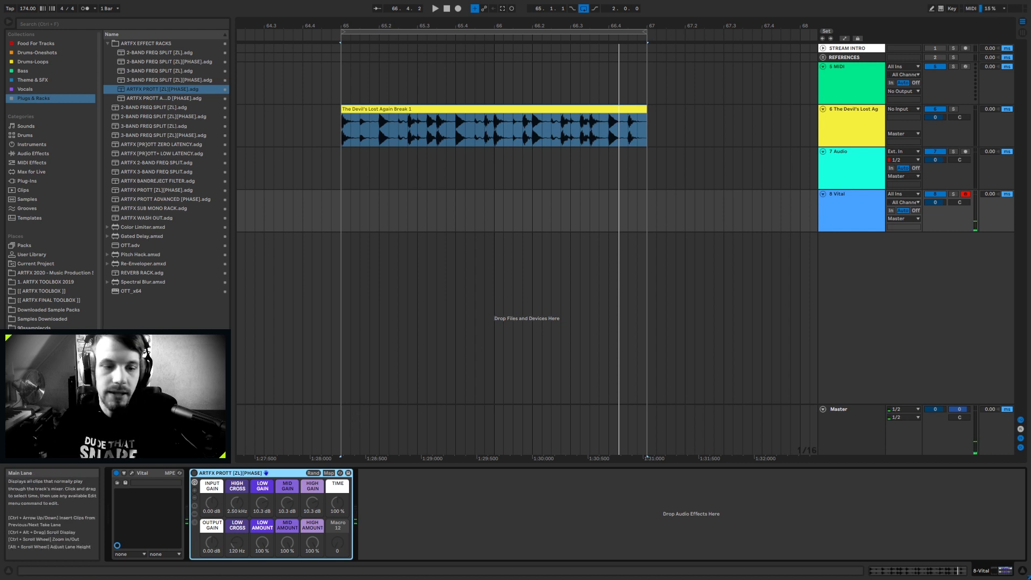
Step: Switch on the ARTFX PROTT [ZL][PHASE] rack on the Vital track and add the ARTFX PROTT ADVANCED [PHASE] rack after it
{"action": "left_click", "coordinate": [194, 473]}
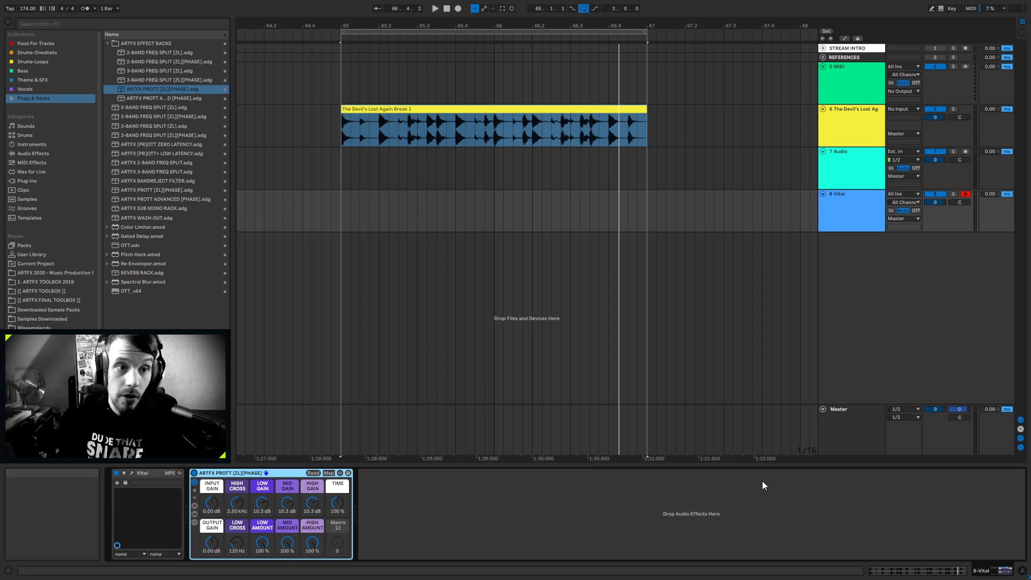
{"action": "left_click_drag", "start_coordinate": [164, 98], "coordinate": [561, 511]}
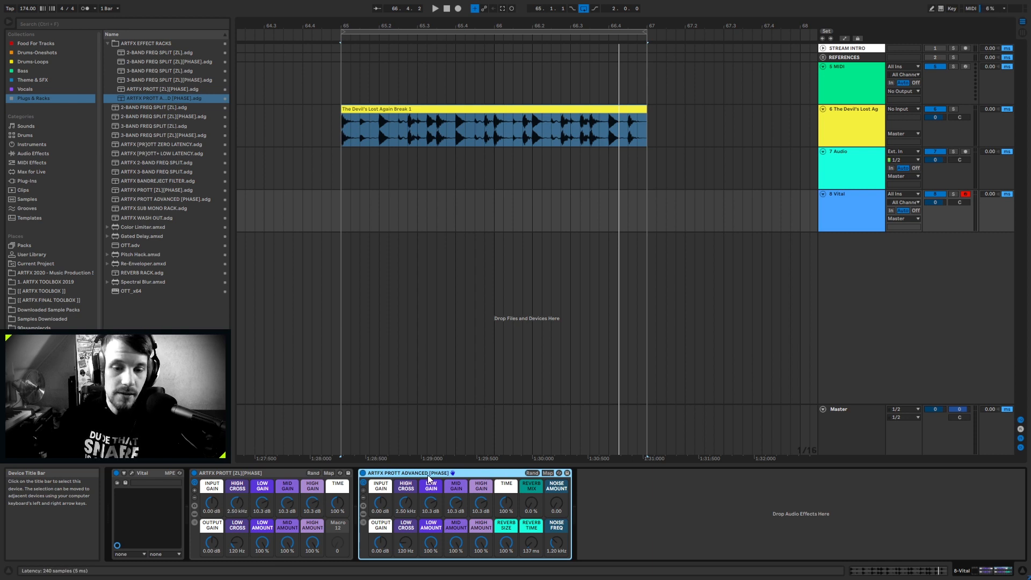
Step: Compare the latency of the PROTT [ZL][PHASE] and PROTT ADVANCED [PHASE] racks by selecting them alternately
{"action": "left_click", "coordinate": [253, 472]}
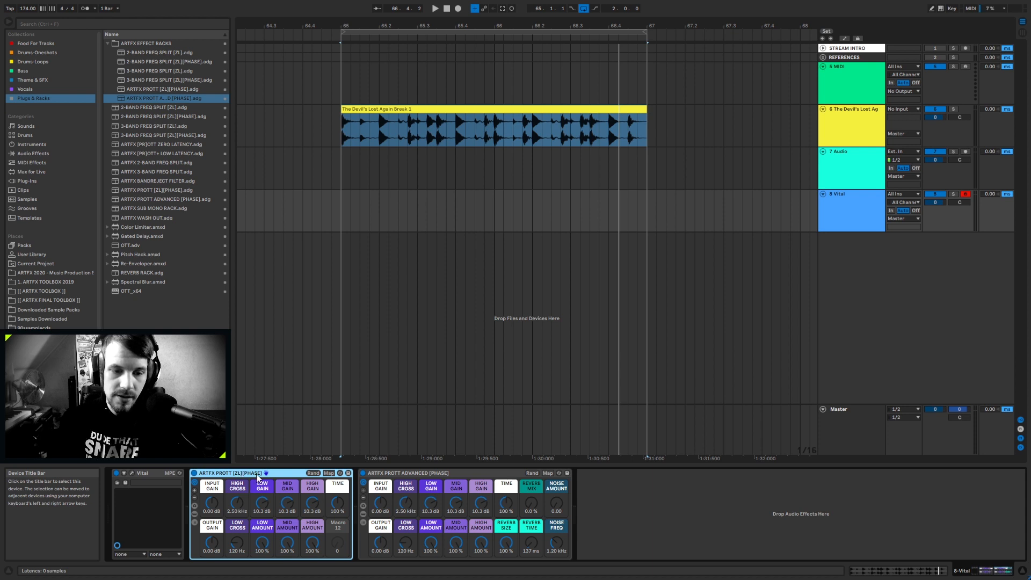
{"action": "left_click", "coordinate": [445, 474]}
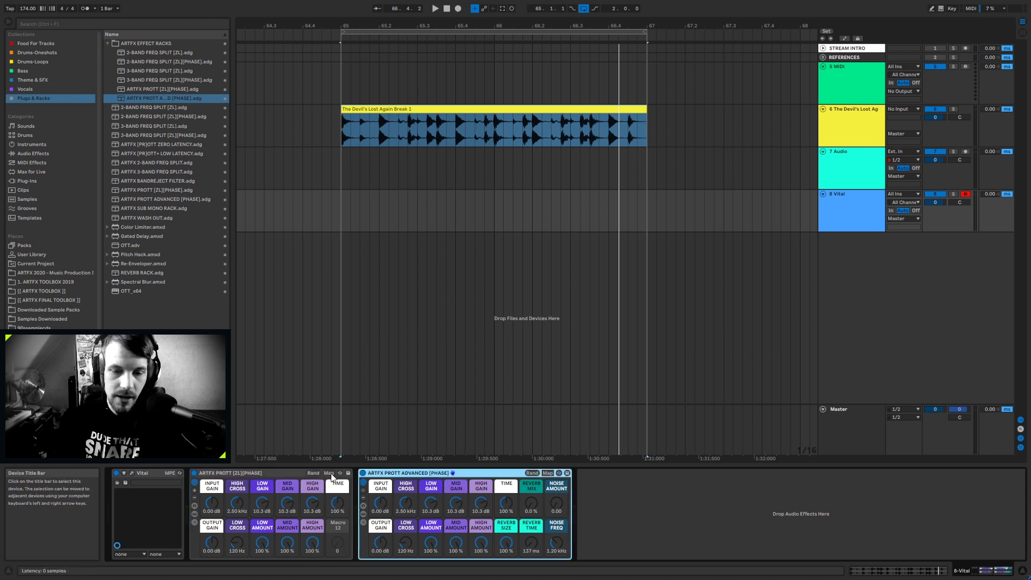
{"action": "left_click", "coordinate": [260, 473]}
{"action": "left_click", "coordinate": [423, 473]}
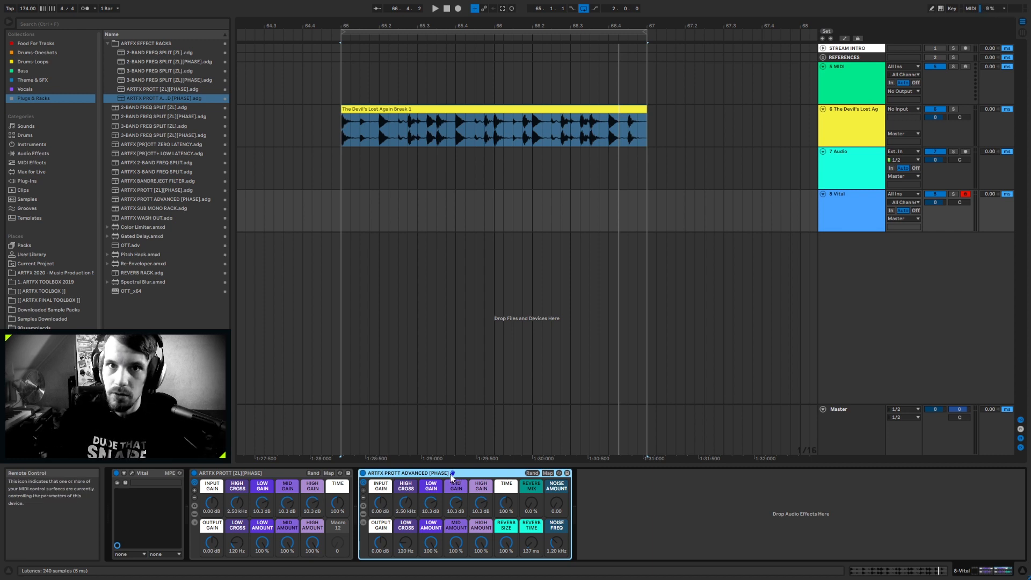
{"action": "left_click", "coordinate": [259, 472]}
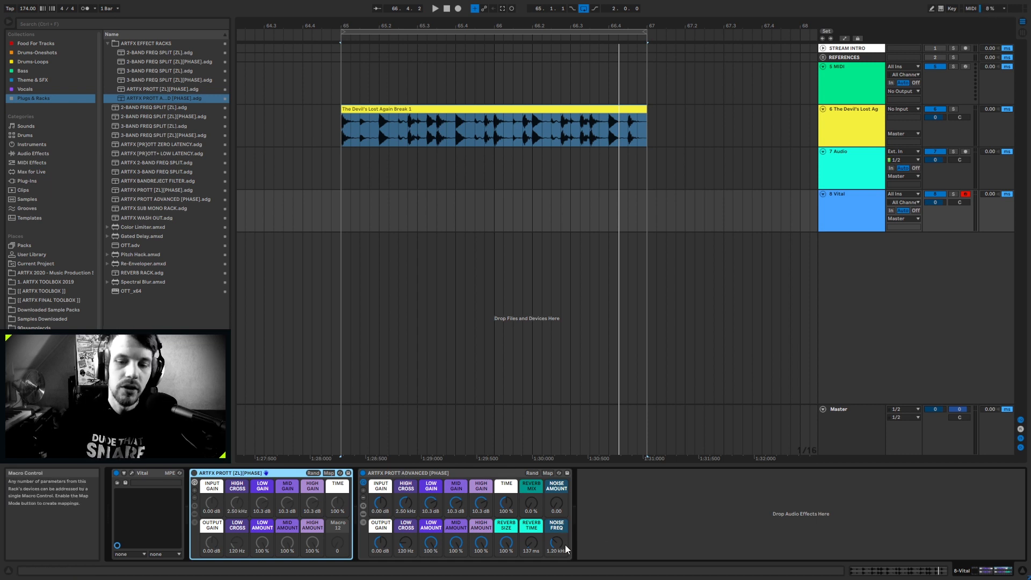
{"action": "left_click", "coordinate": [388, 473]}
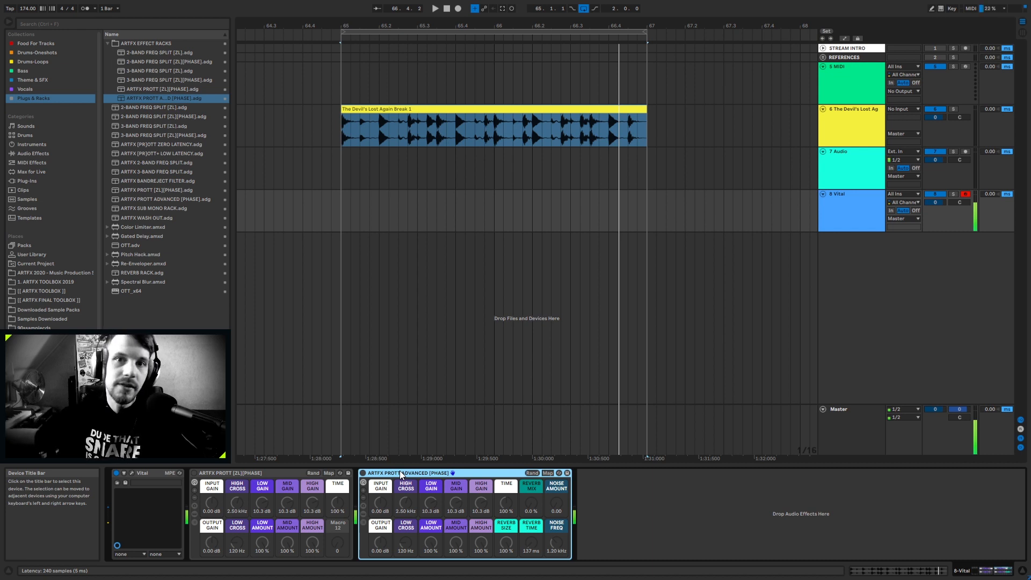
Step: Switch on PROTT ADVANCED and set REVERB MIX to 20 %, REVERB SIZE to 56 %, REVERB TIME to 3.25 s and NOISE AMOUNT to 50.8
{"action": "left_click", "coordinate": [363, 475]}
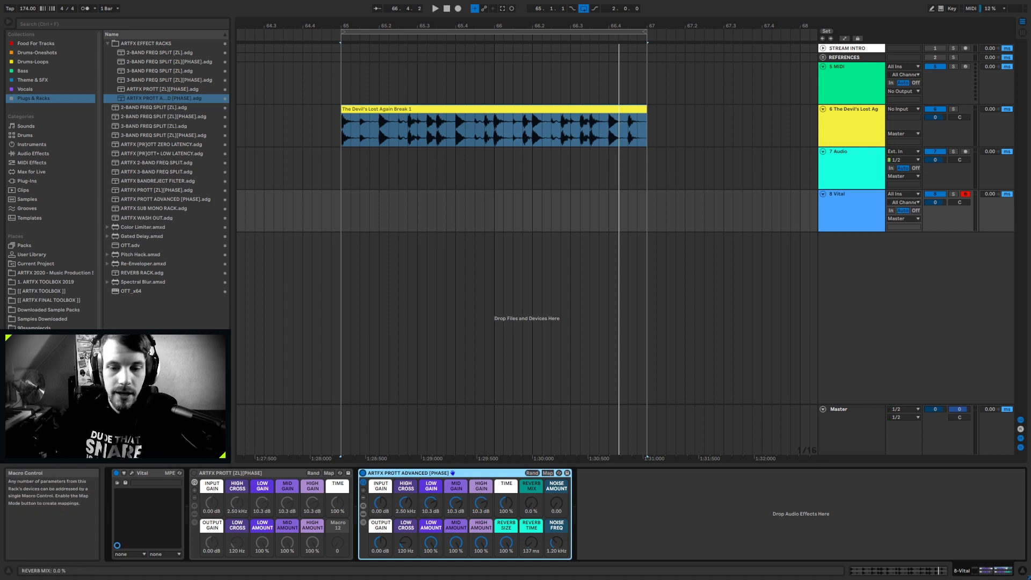
{"action": "left_click_drag", "start_coordinate": [531, 503], "coordinate": [531, 489]}
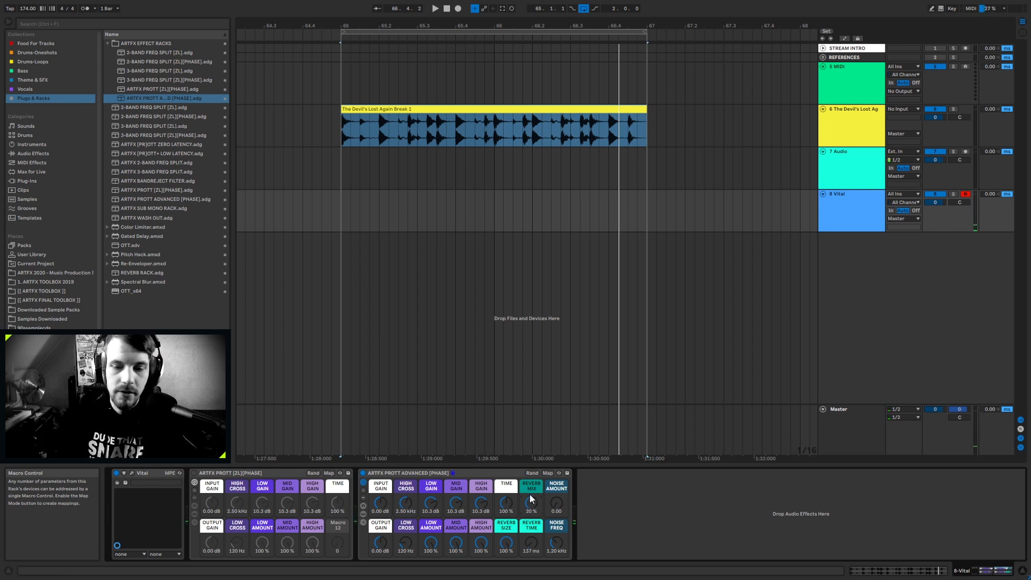
{"action": "left_click_drag", "start_coordinate": [532, 541], "coordinate": [532, 516]}
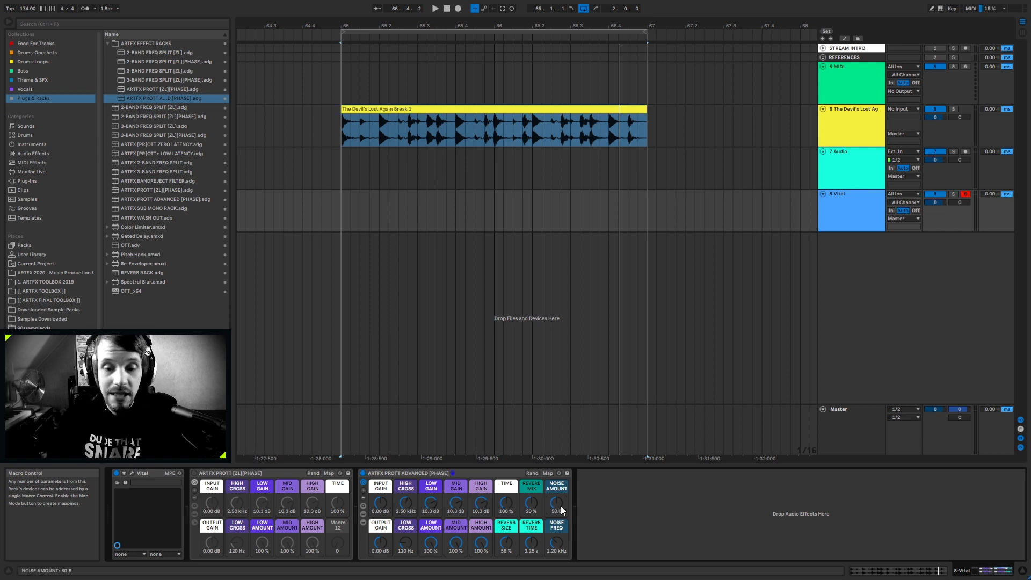
Step: Show the PROTT ADVANCED rack's chain list and devices, and briefly unfold OUTPUT GAIN and SOFT CLIPPING to inspect them
{"action": "left_click", "coordinate": [363, 522]}
{"action": "left_click", "coordinate": [363, 514]}
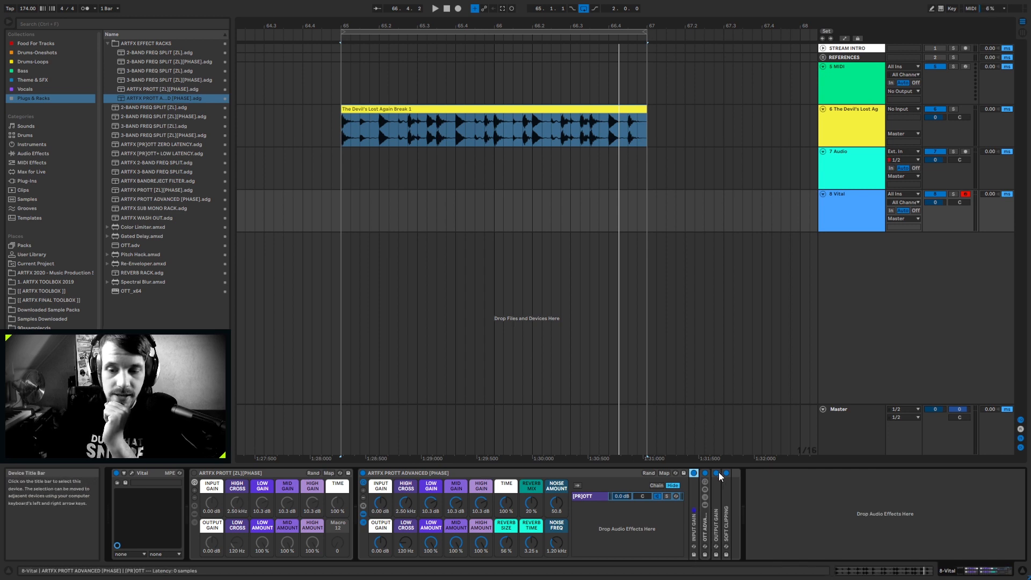
{"action": "double_click", "coordinate": [715, 527]}
{"action": "double_click", "coordinate": [736, 473]}
{"action": "double_click", "coordinate": [727, 514]}
{"action": "double_click", "coordinate": [755, 470]}
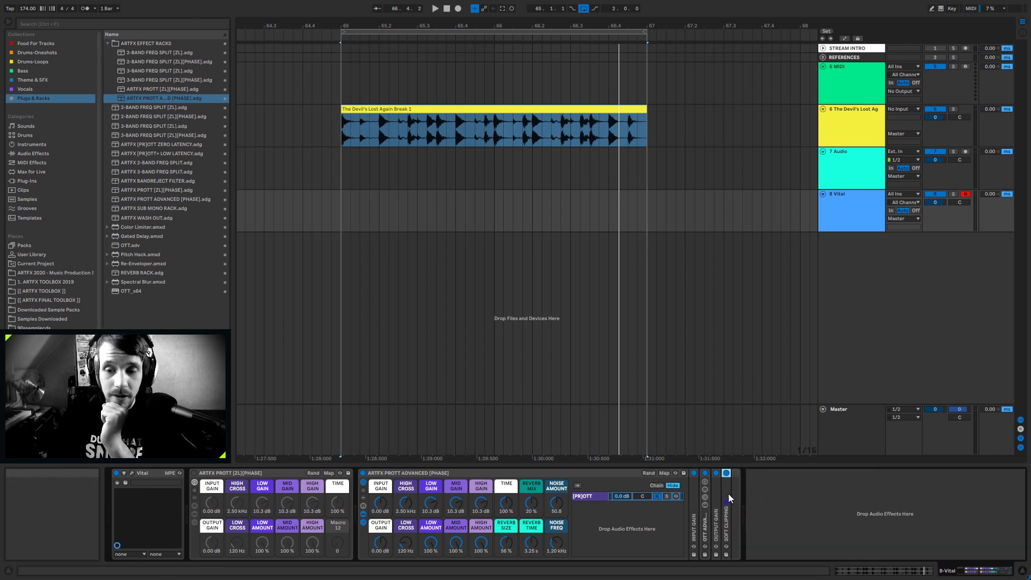
Step: Unfold the OTT ADVANCED rack and inspect the OTT in its LOW chain, folding it again
{"action": "left_click", "coordinate": [706, 526]}
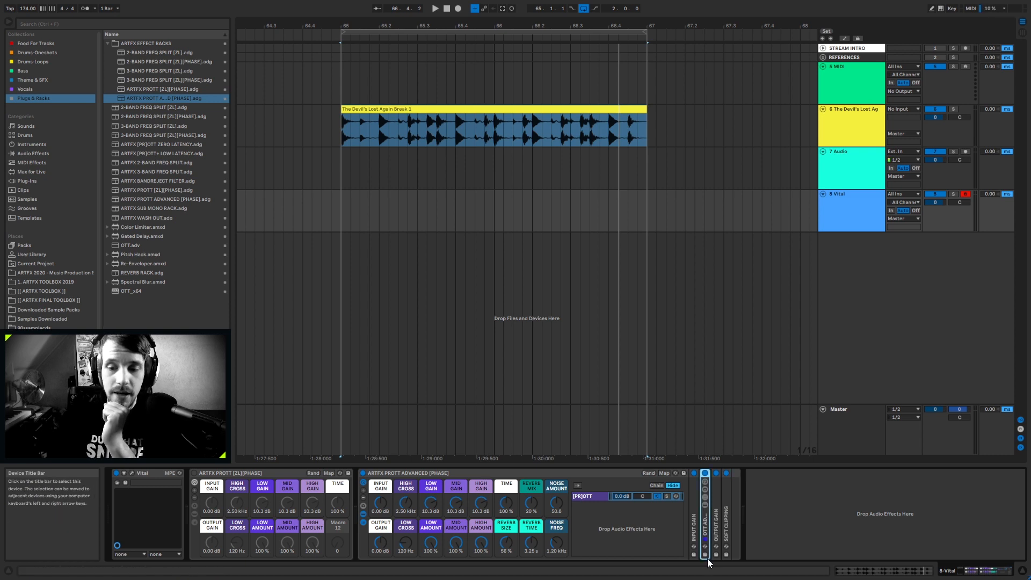
{"action": "double_click", "coordinate": [704, 524]}
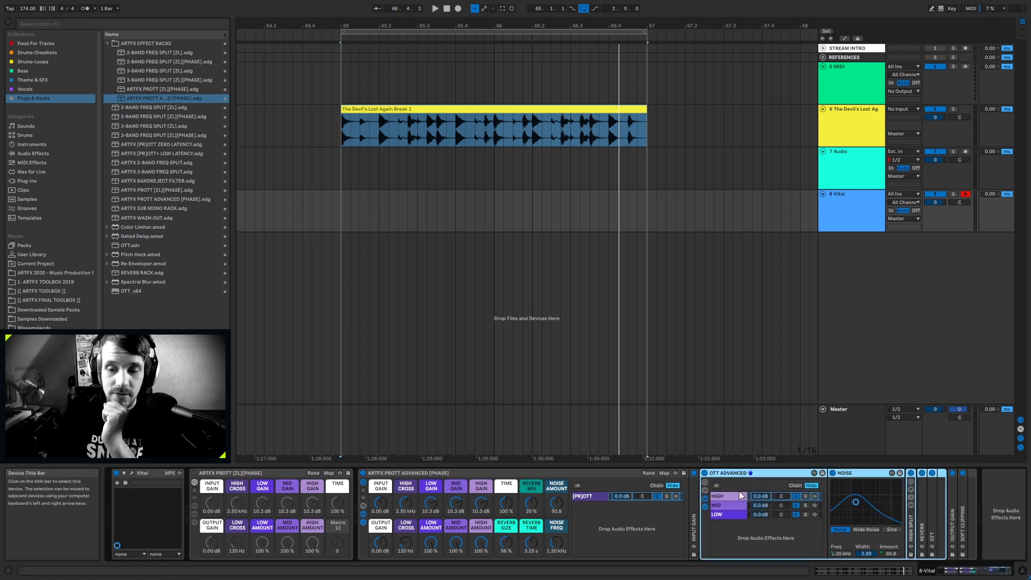
{"action": "left_click", "coordinate": [716, 514]}
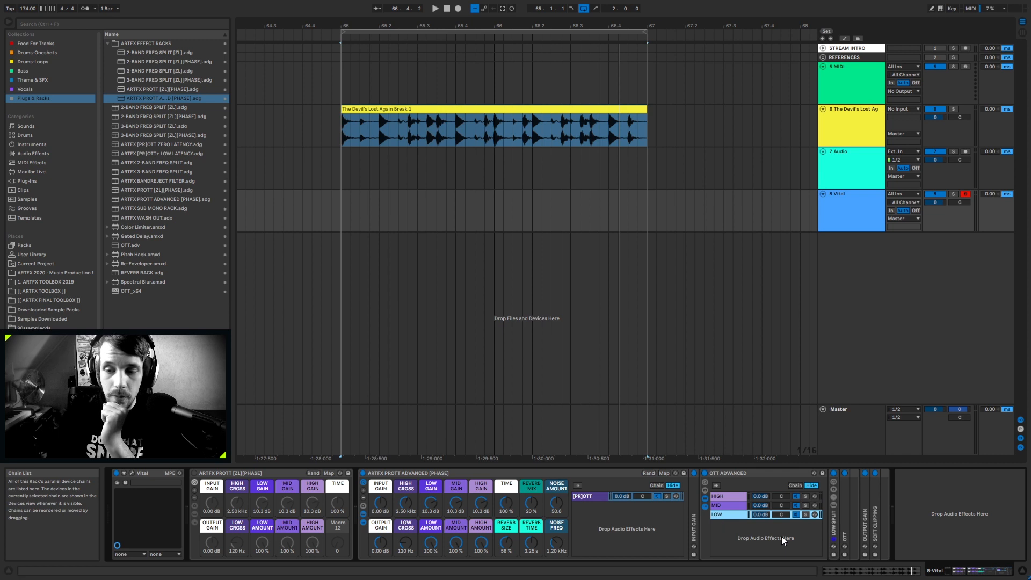
{"action": "left_click", "coordinate": [833, 531]}
{"action": "double_click", "coordinate": [845, 531]}
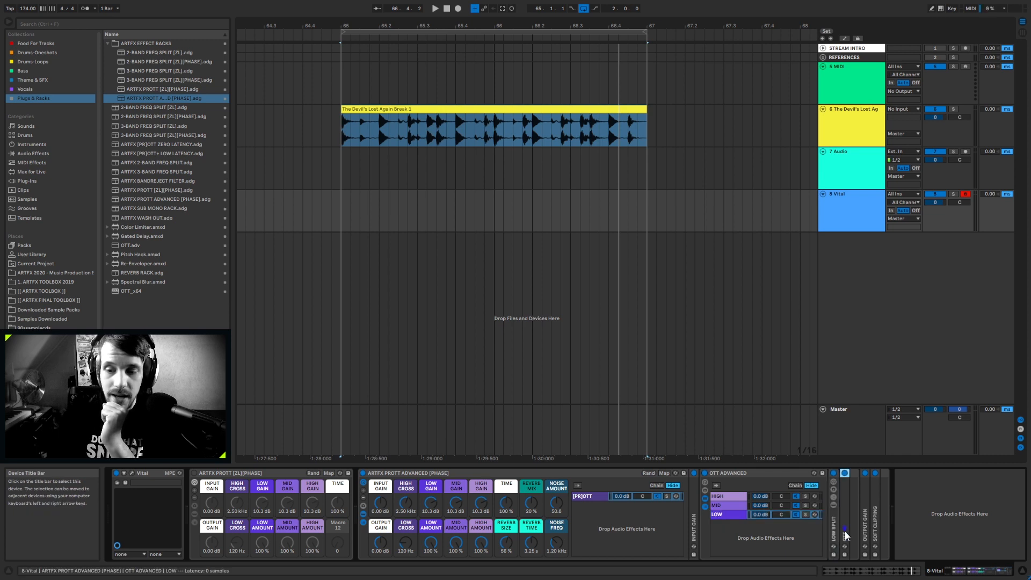
{"action": "double_click", "coordinate": [893, 473]}
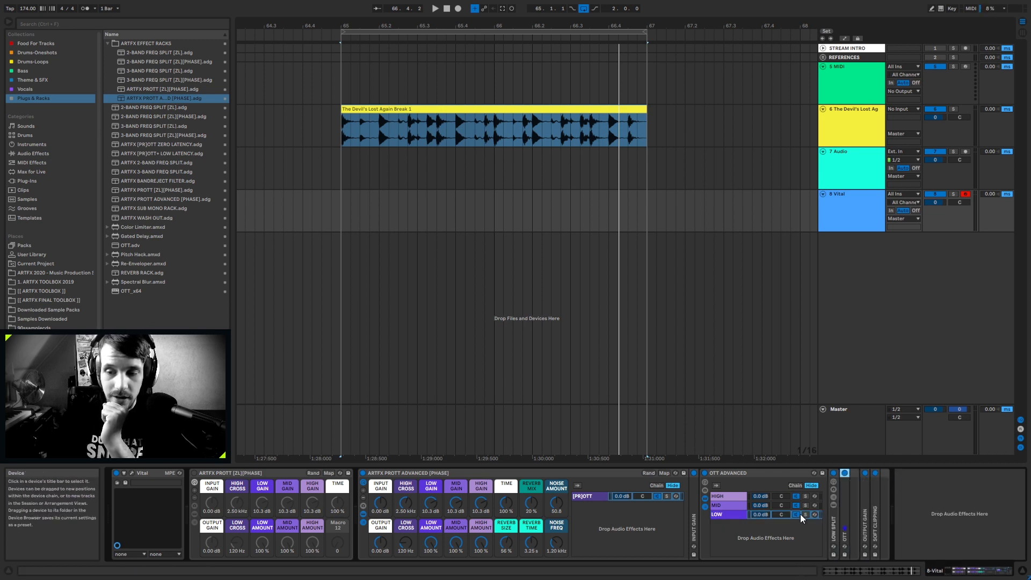
Step: Inspect the MID SPLIT rack and the OTT in the MID chain of OTT ADVANCED, folding both again
{"action": "left_click", "coordinate": [729, 505]}
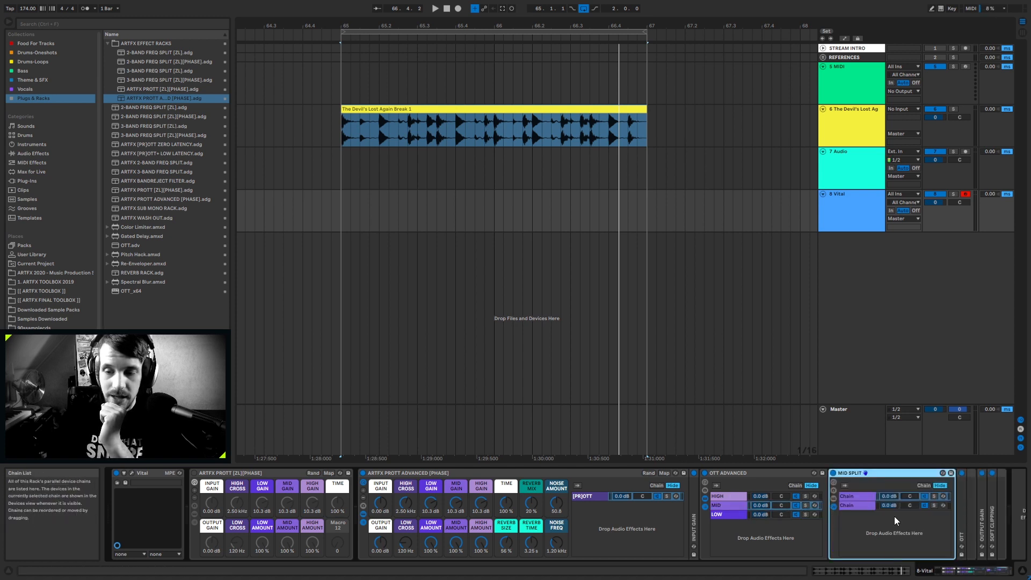
{"action": "scroll", "coordinate": [848, 509], "scroll_direction": "right", "scroll_amount": 1}
{"action": "left_click", "coordinate": [816, 497]}
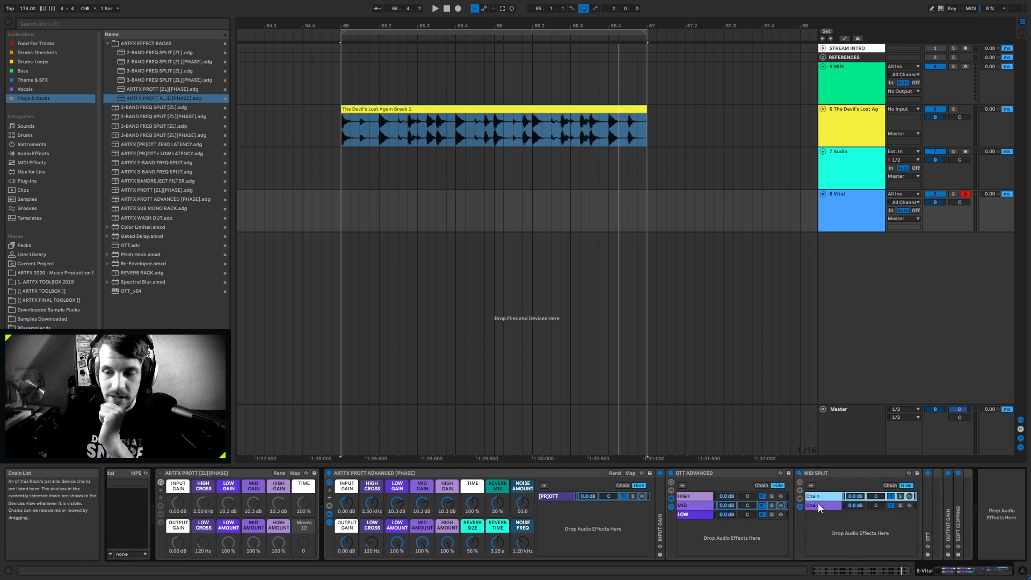
{"action": "double_click", "coordinate": [822, 474]}
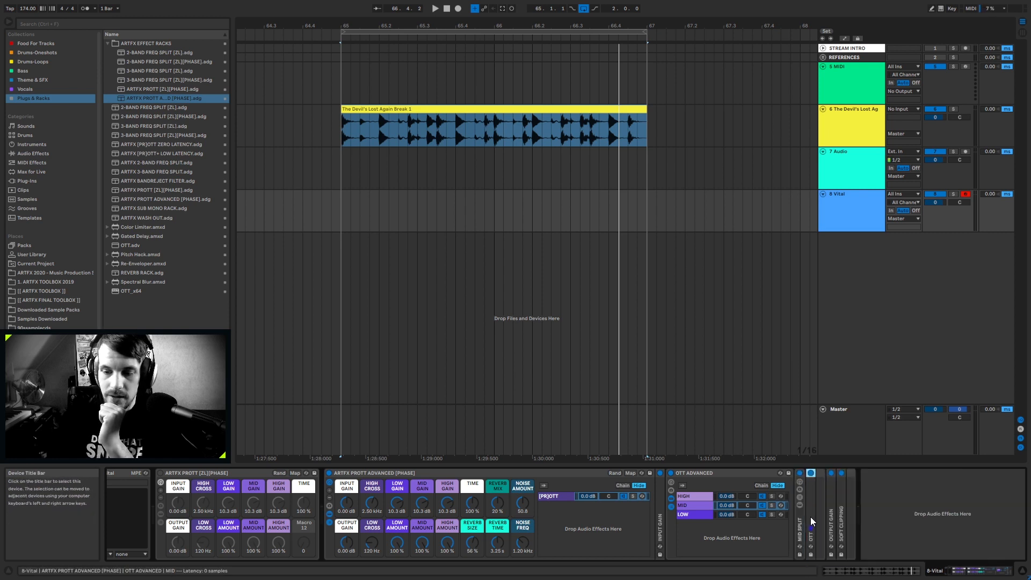
{"action": "double_click", "coordinate": [810, 517]}
{"action": "left_click", "coordinate": [1010, 574]}
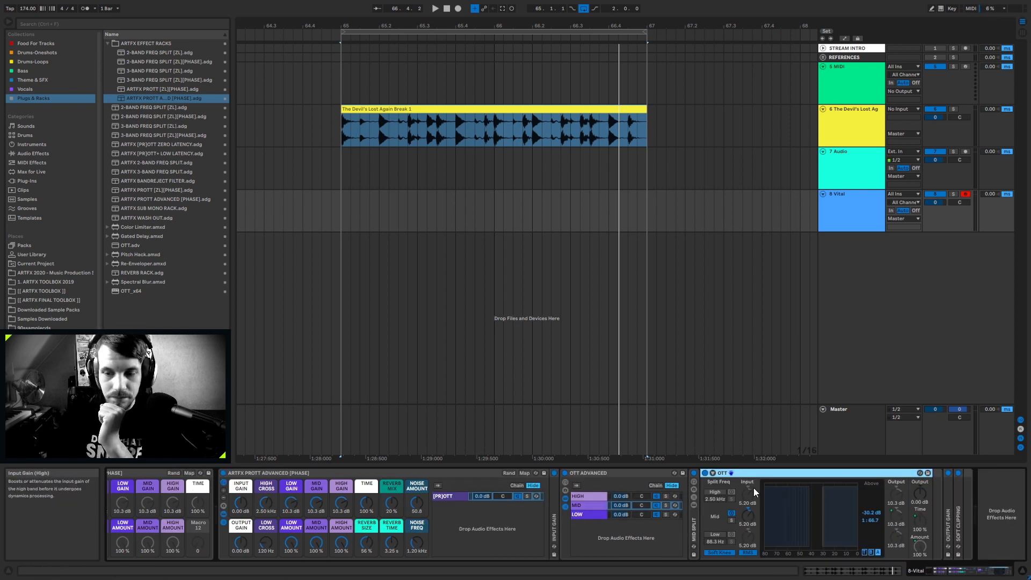
{"action": "double_click", "coordinate": [728, 471]}
Step: Move the NOISE device behind HIGH SPLIT in OTT ADVANCED's HIGH chain and set REVERB MIX to 0 %
{"action": "left_click", "coordinate": [585, 499]}
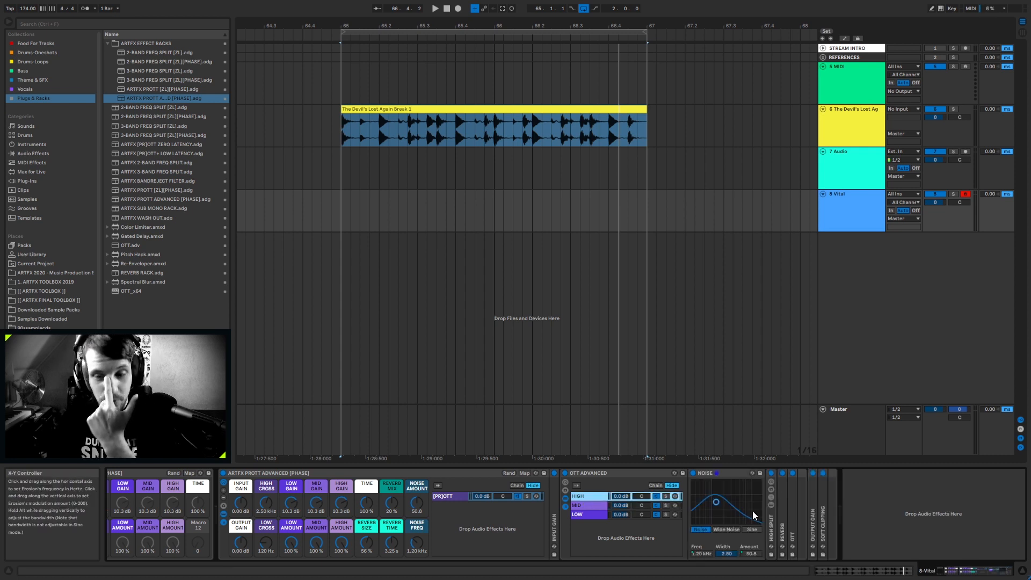
{"action": "left_click", "coordinate": [717, 472]}
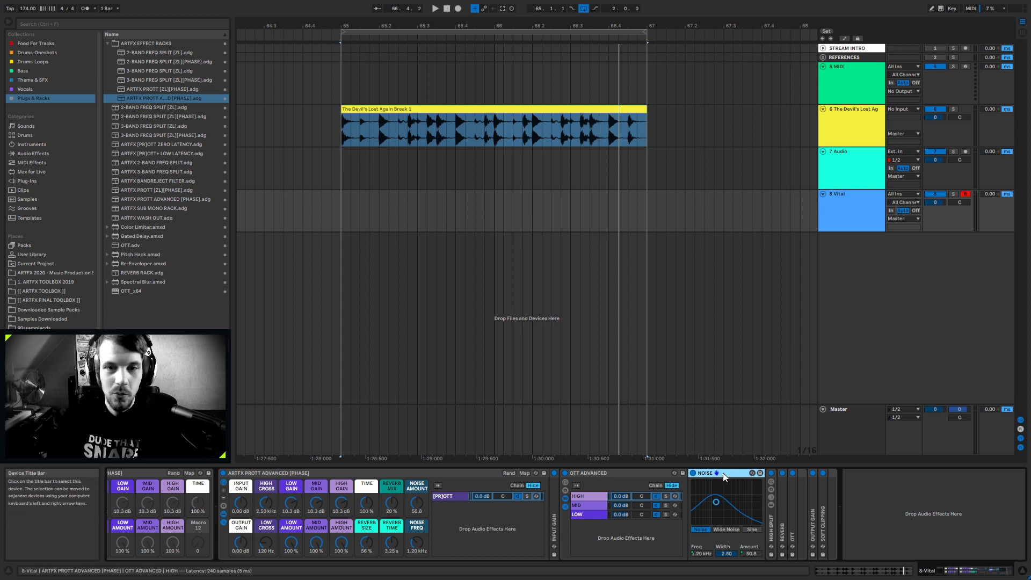
{"action": "left_click_drag", "start_coordinate": [715, 470], "coordinate": [779, 482]}
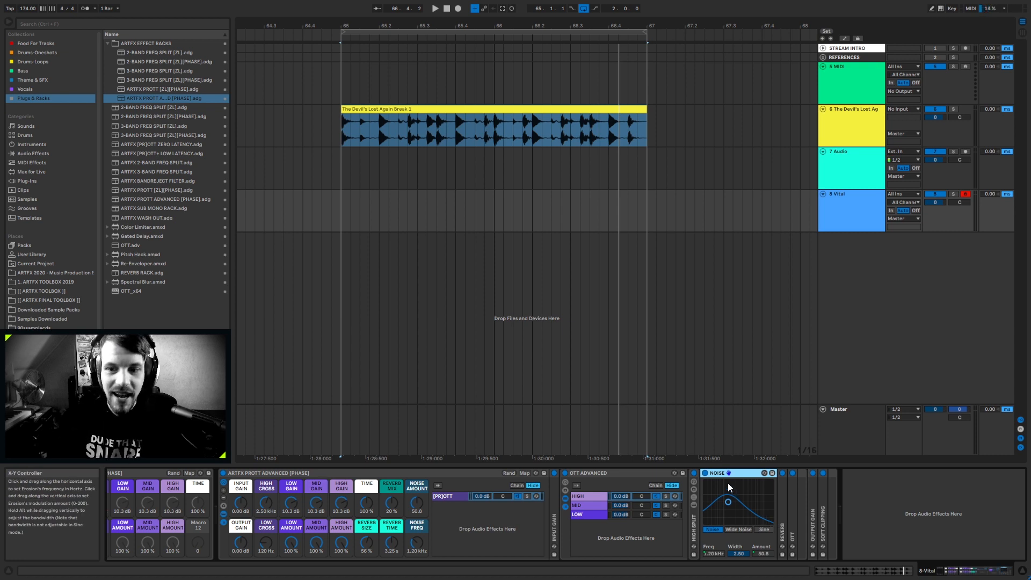
{"action": "left_click_drag", "start_coordinate": [392, 503], "coordinate": [391, 524]}
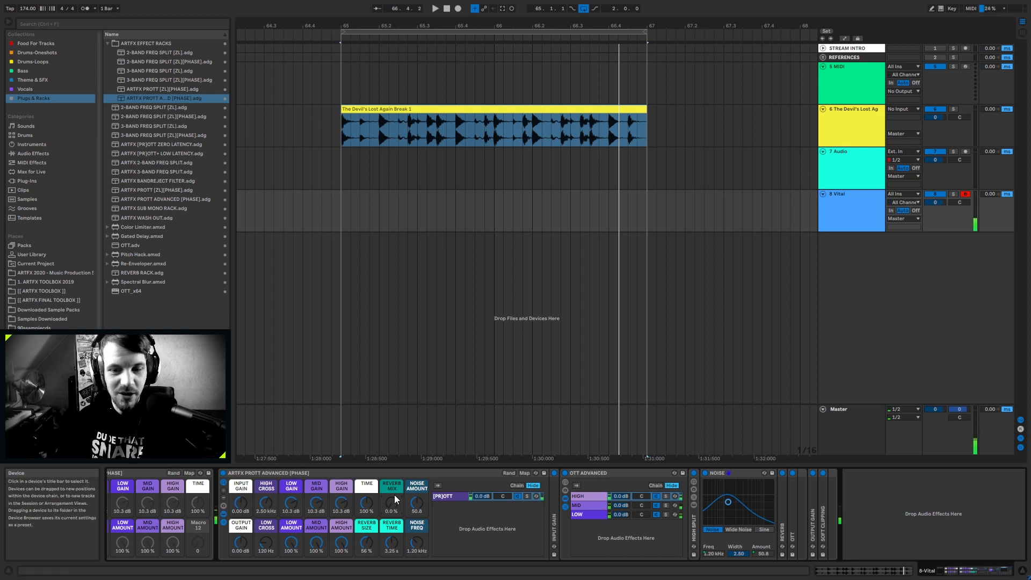
Step: Move NOISE back in front of HIGH SPLIT and set NOISE FREQ to 1.50 kHz
{"action": "left_click", "coordinate": [736, 475]}
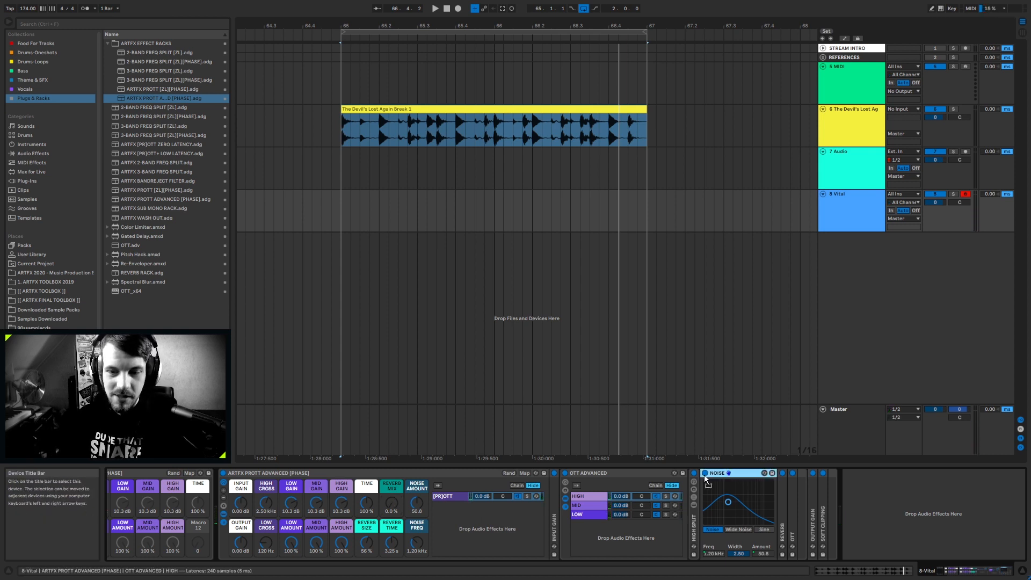
{"action": "left_click_drag", "start_coordinate": [685, 478], "coordinate": [690, 477]}
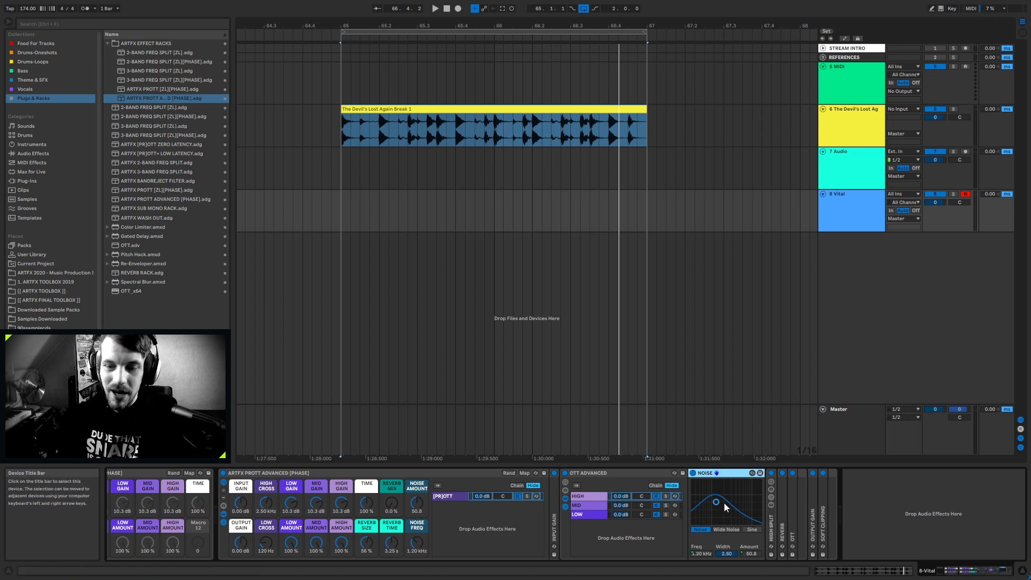
{"action": "double_click", "coordinate": [720, 472]}
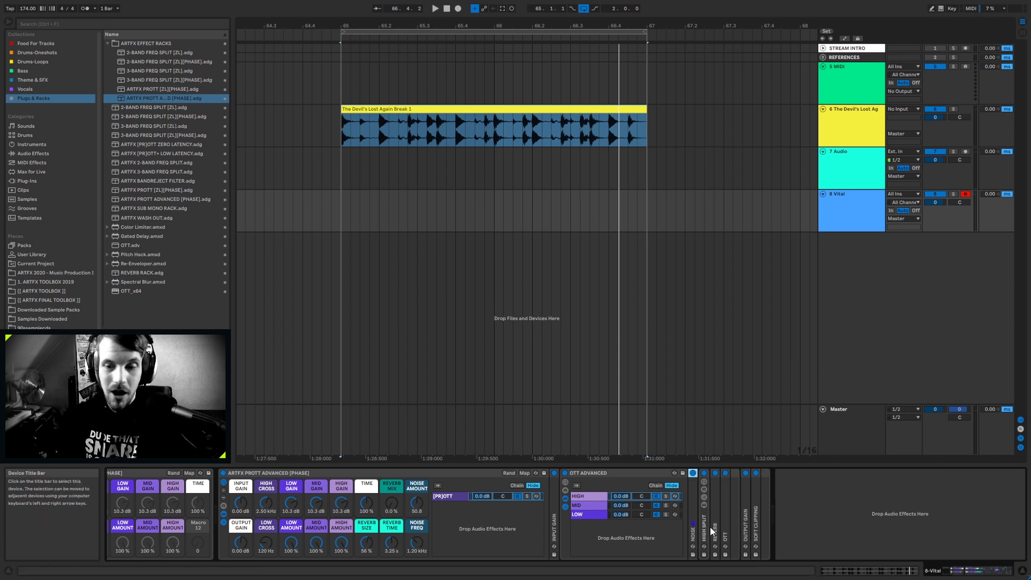
{"action": "double_click", "coordinate": [694, 517]}
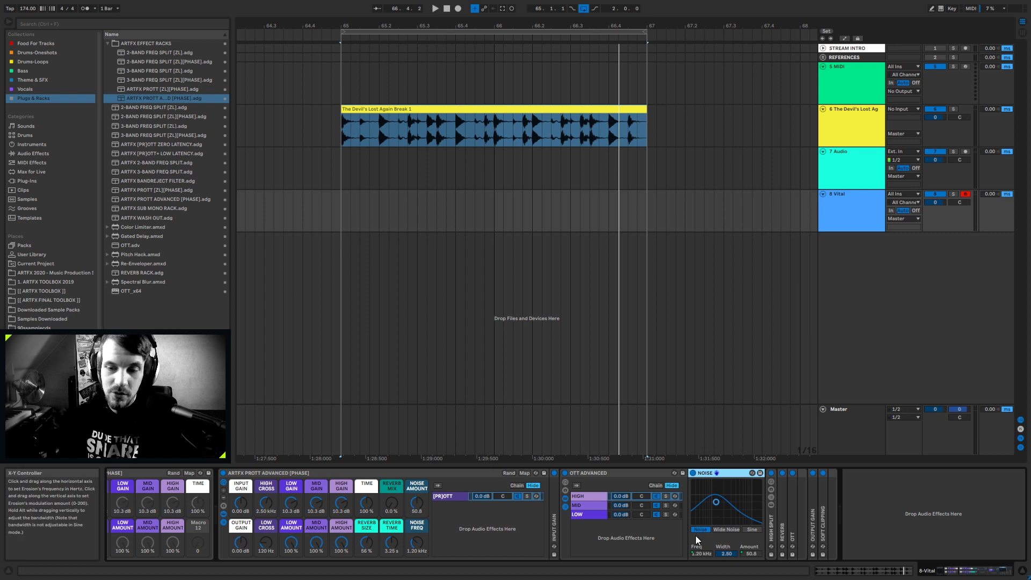
{"action": "mouse_move", "coordinate": [417, 543]}
{"action": "left_mouse_down"}
{"action": "mouse_move", "coordinate": [417, 524]}
{"action": "mouse_move", "coordinate": [417, 552]}
{"action": "mouse_move", "coordinate": [416, 519]}
{"action": "mouse_move", "coordinate": [417, 540]}
{"action": "left_mouse_up"}
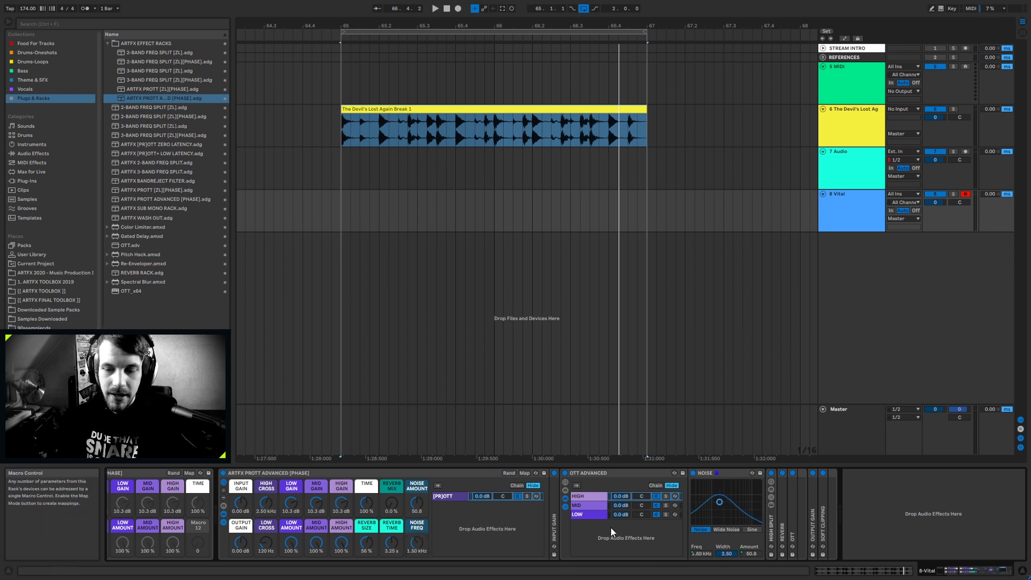
Step: Unfold and examine the REVERB and NOISE devices in the HIGH chain, folding both again
{"action": "left_click", "coordinate": [723, 473]}
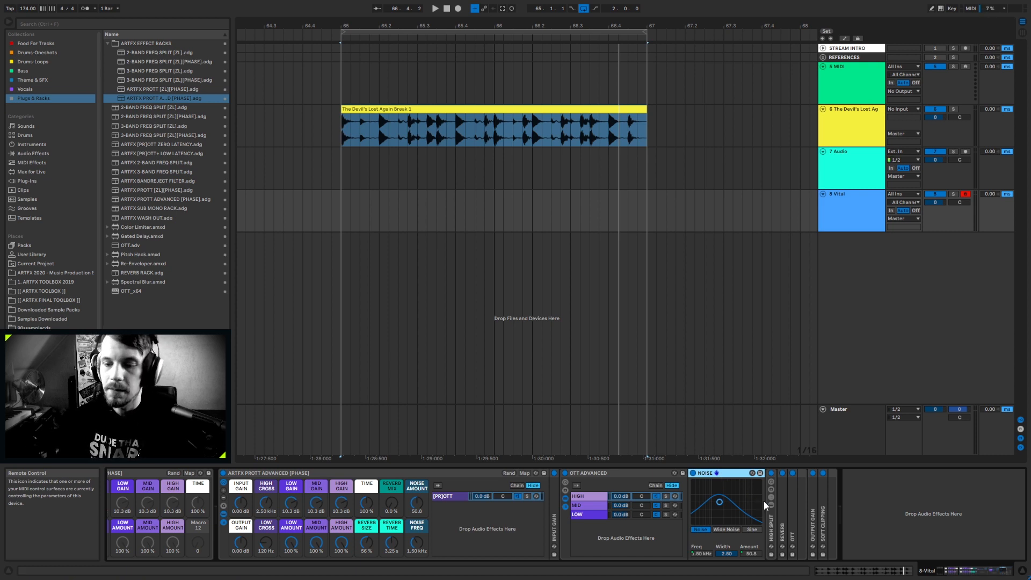
{"action": "double_click", "coordinate": [735, 473]}
{"action": "double_click", "coordinate": [714, 517]}
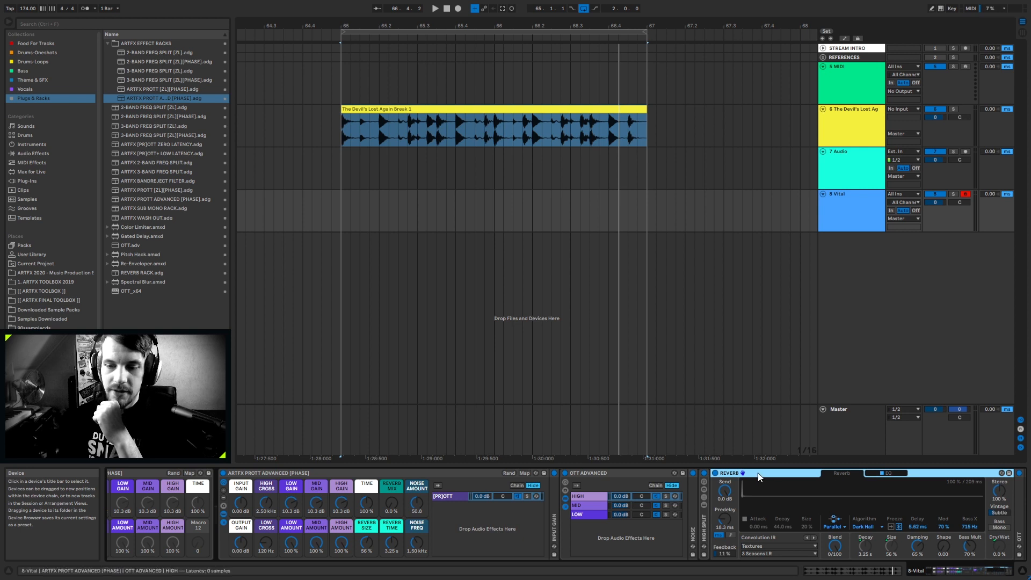
{"action": "left_click", "coordinate": [1006, 572]}
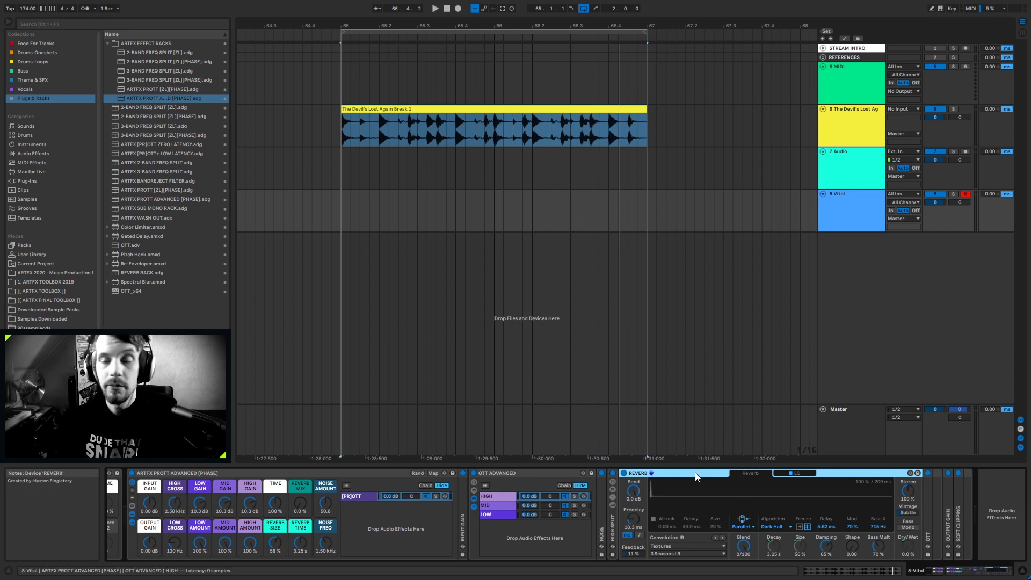
{"action": "double_click", "coordinate": [600, 518]}
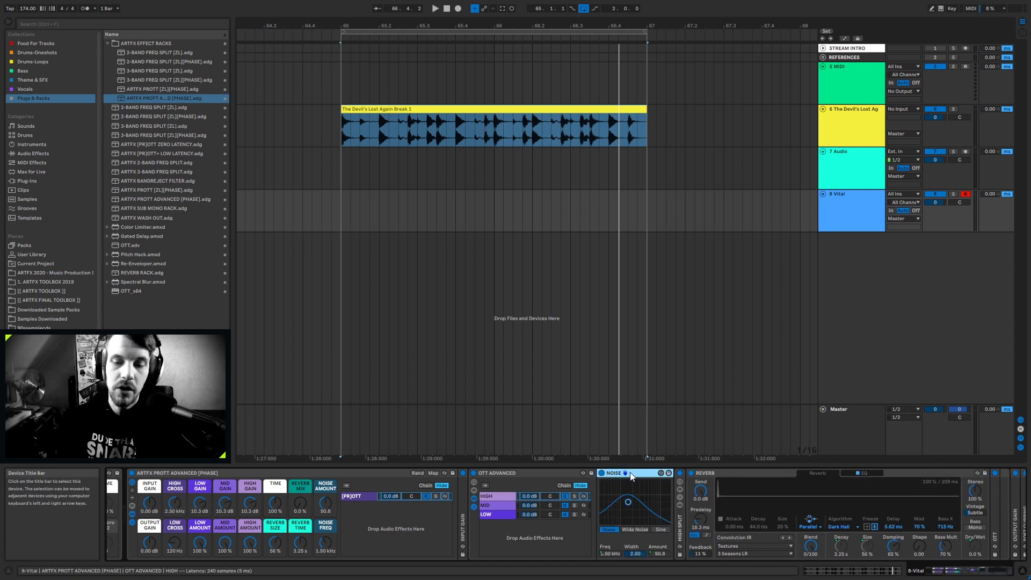
{"action": "double_click", "coordinate": [630, 476]}
{"action": "left_click", "coordinate": [668, 473]}
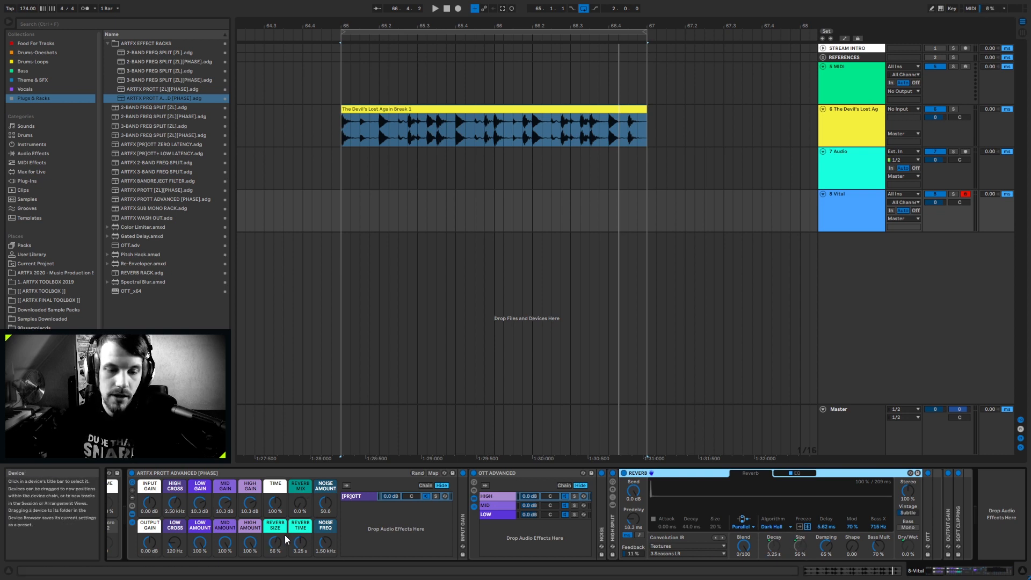
{"action": "double_click", "coordinate": [683, 475]}
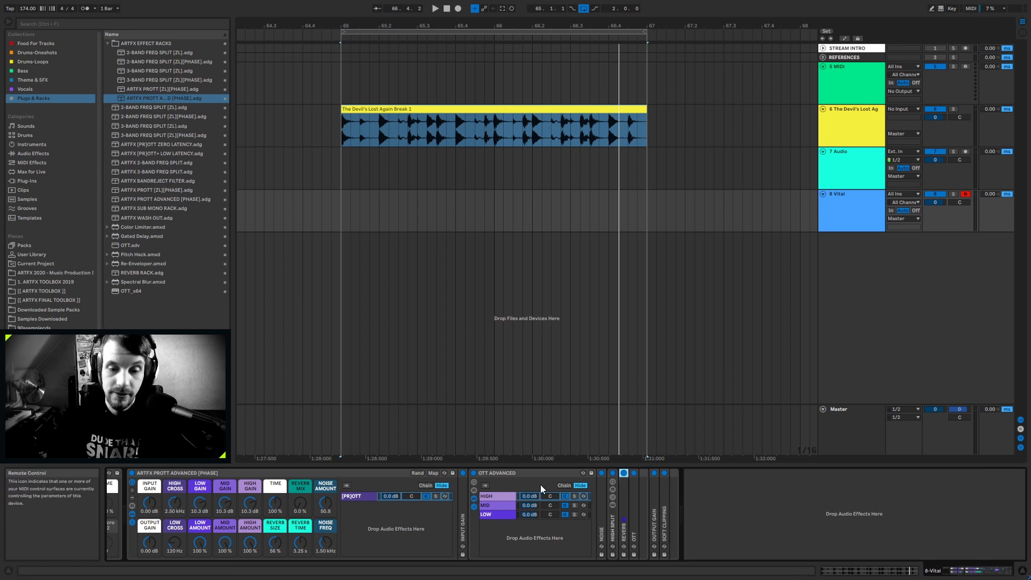
Step: Replace both PROTT racks on the Vital track with the 2-BAND FREQ SPLIT [ZL] rack
{"action": "double_click", "coordinate": [527, 472]}
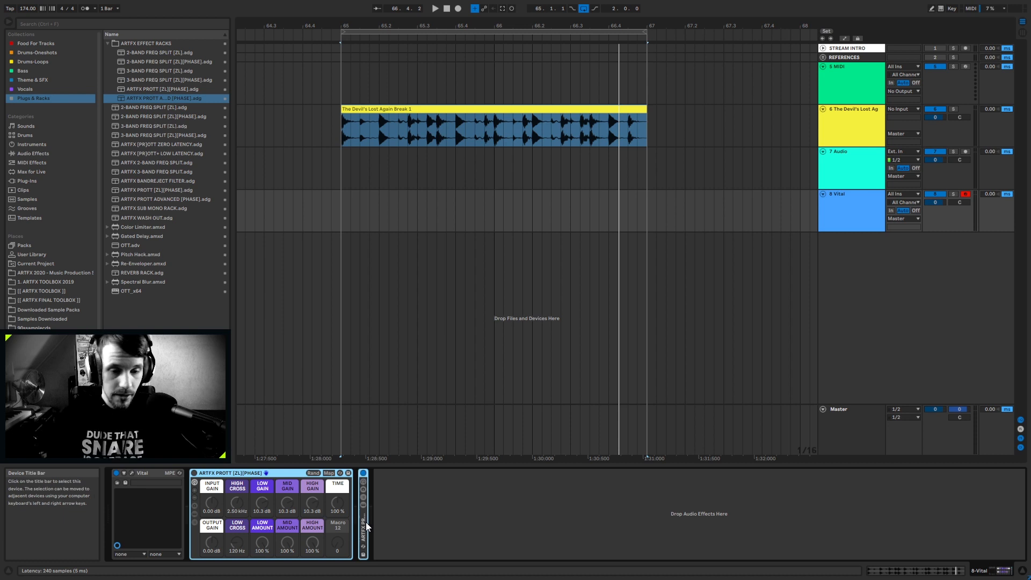
{"action": "key", "text": "Delete"}
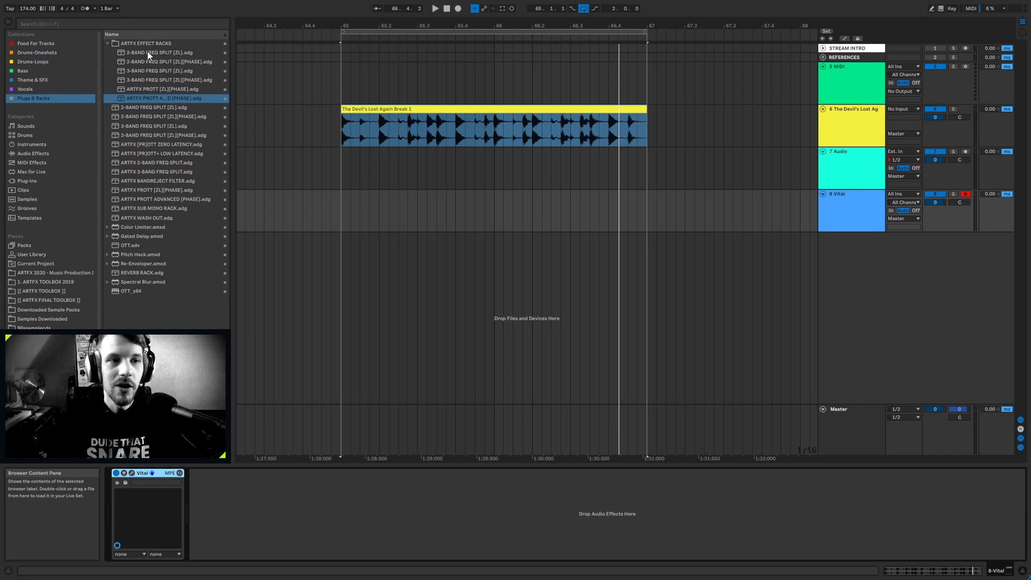
{"action": "left_click_drag", "start_coordinate": [147, 52], "coordinate": [442, 216]}
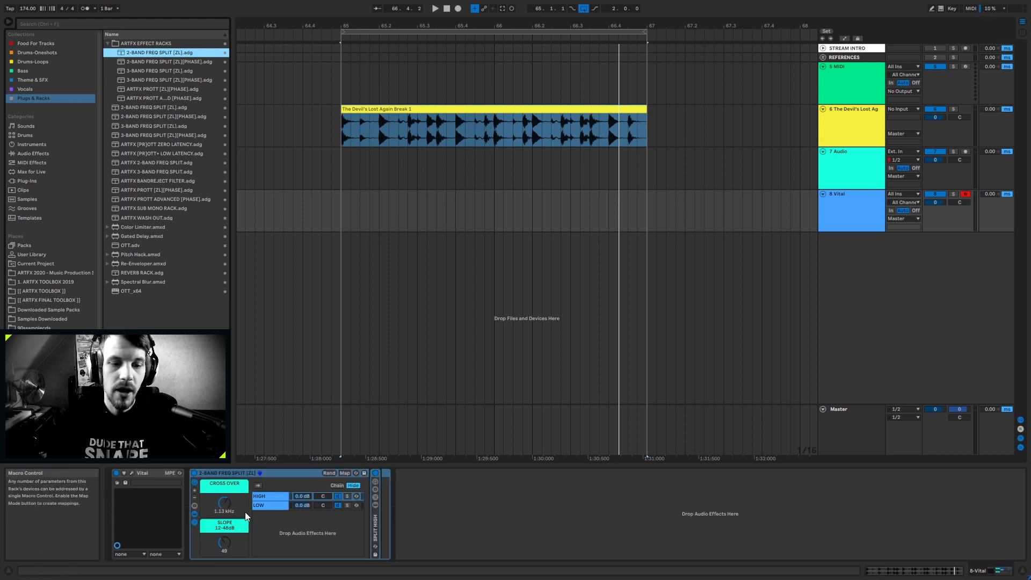
Step: Look through the HIGH and LOW chains of the 2-BAND FREQ SPLIT [ZL] rack
{"action": "left_click", "coordinate": [265, 505]}
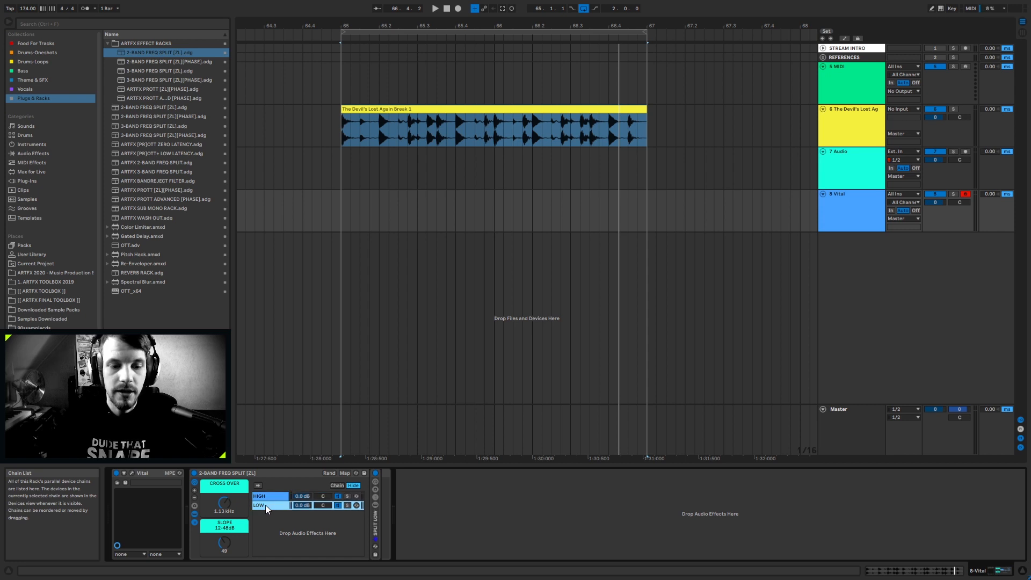
{"action": "left_click", "coordinate": [266, 495]}
{"action": "left_click", "coordinate": [266, 506]}
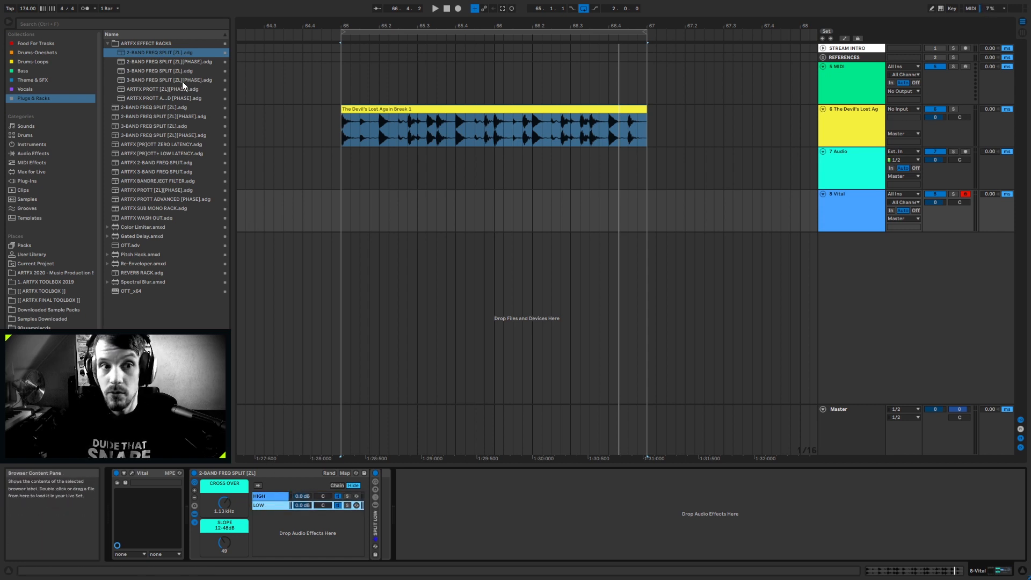
Step: Unfold SPLIT LOW to show its EQ curve, and set the rack's CROSS OVER to 357 Hz and SLOPE to 60
{"action": "left_click", "coordinate": [375, 528]}
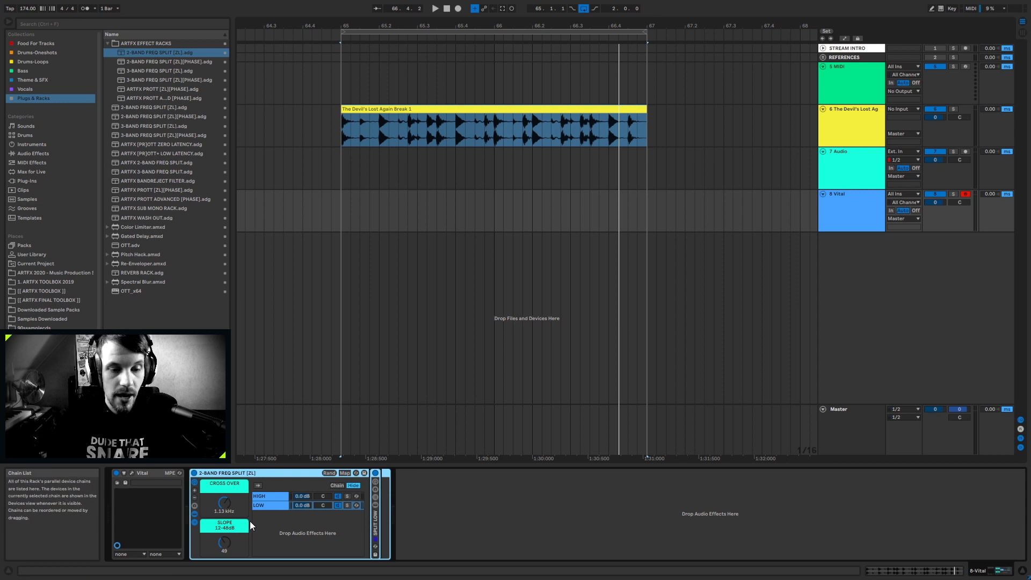
{"action": "double_click", "coordinate": [375, 523]}
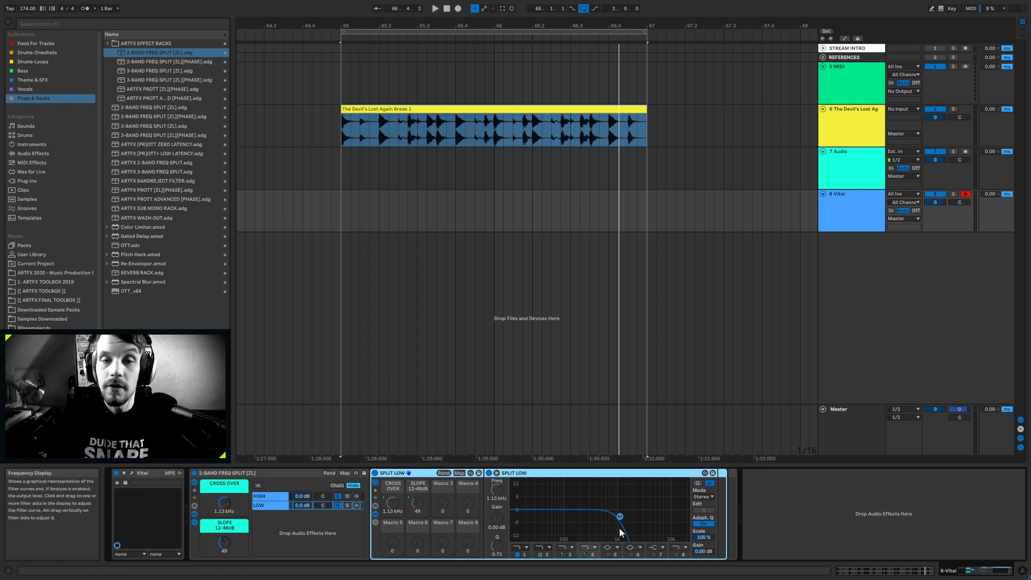
{"action": "left_click_drag", "start_coordinate": [224, 503], "coordinate": [224, 553]}
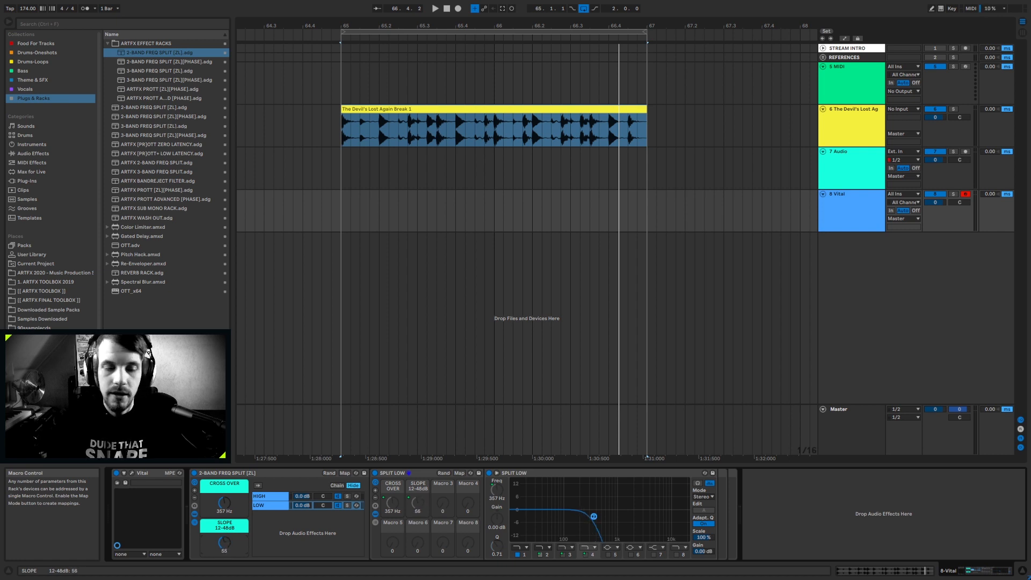
Step: Replace the 2-BAND FREQ SPLIT [ZL] rack with its [ZL][PHASE] version
{"action": "left_click", "coordinate": [292, 477]}
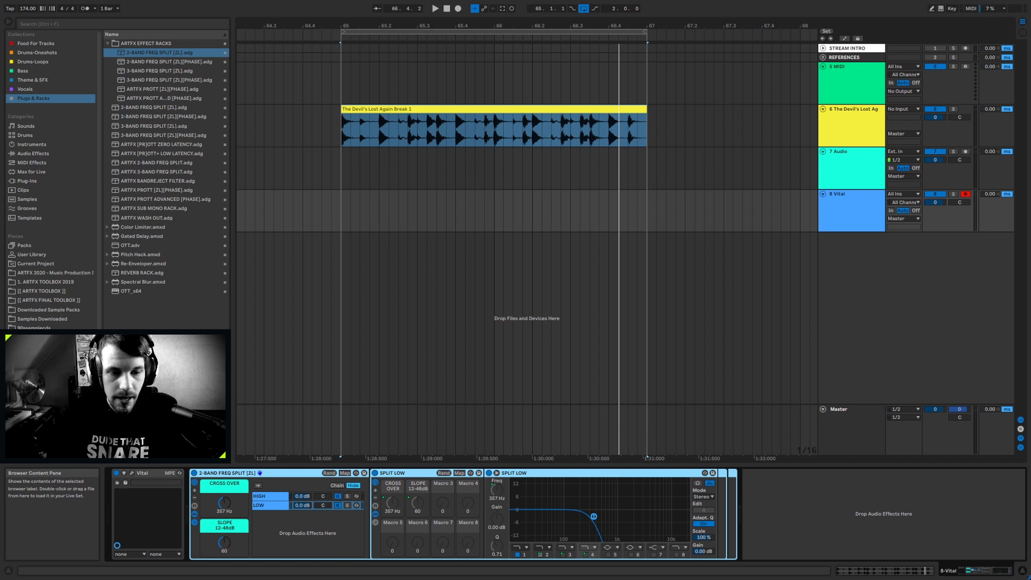
{"action": "key", "text": "Delete"}
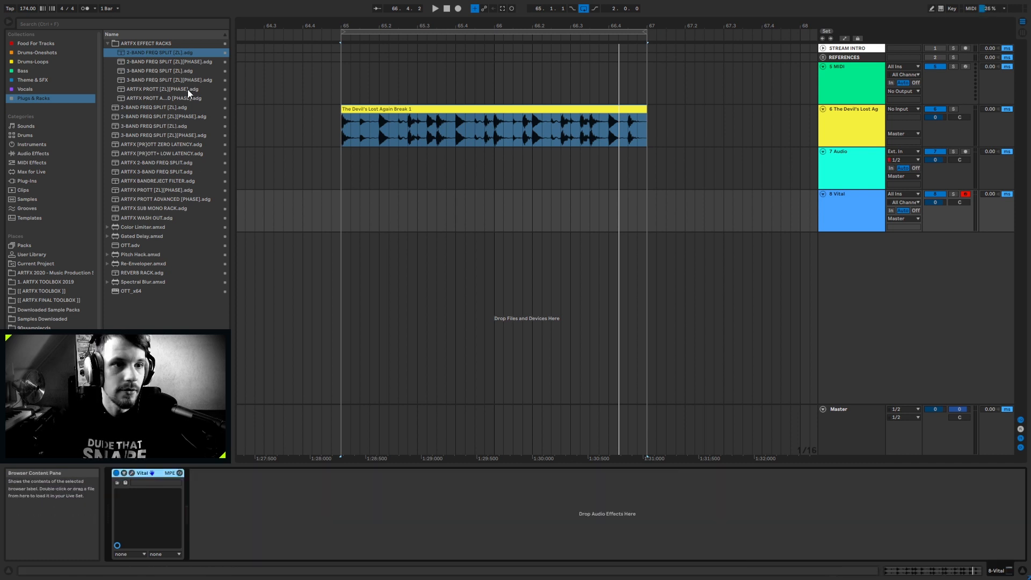
{"action": "left_click_drag", "start_coordinate": [182, 60], "coordinate": [349, 515]}
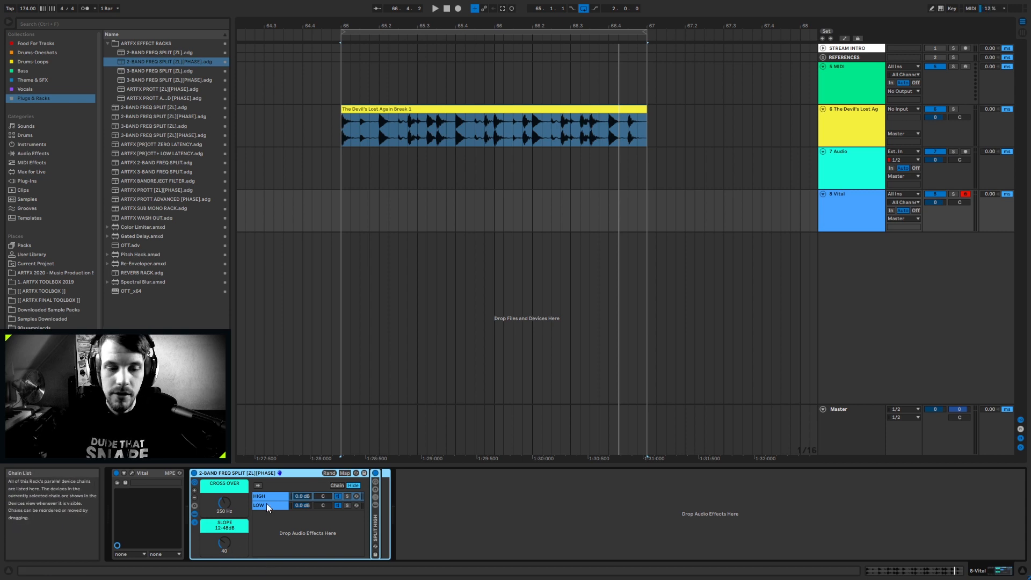
Step: Unfold SPLIT HIGH in the HIGH chain, inspect the EQ and Utility in its PHASE EQ chain, and fold it again
{"action": "left_click", "coordinate": [265, 495]}
{"action": "double_click", "coordinate": [373, 523]}
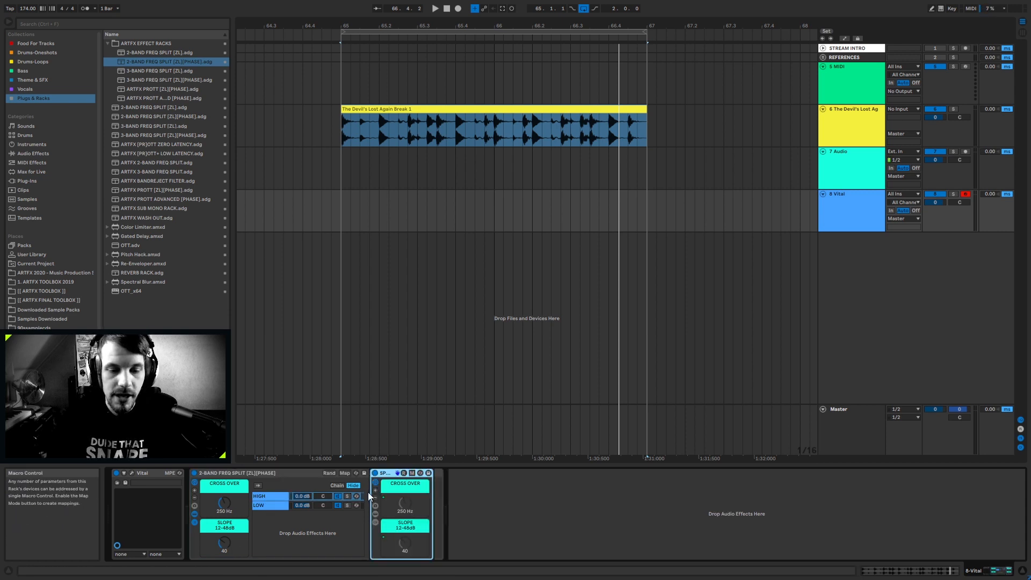
{"action": "left_click", "coordinate": [376, 520]}
{"action": "left_click", "coordinate": [445, 497]}
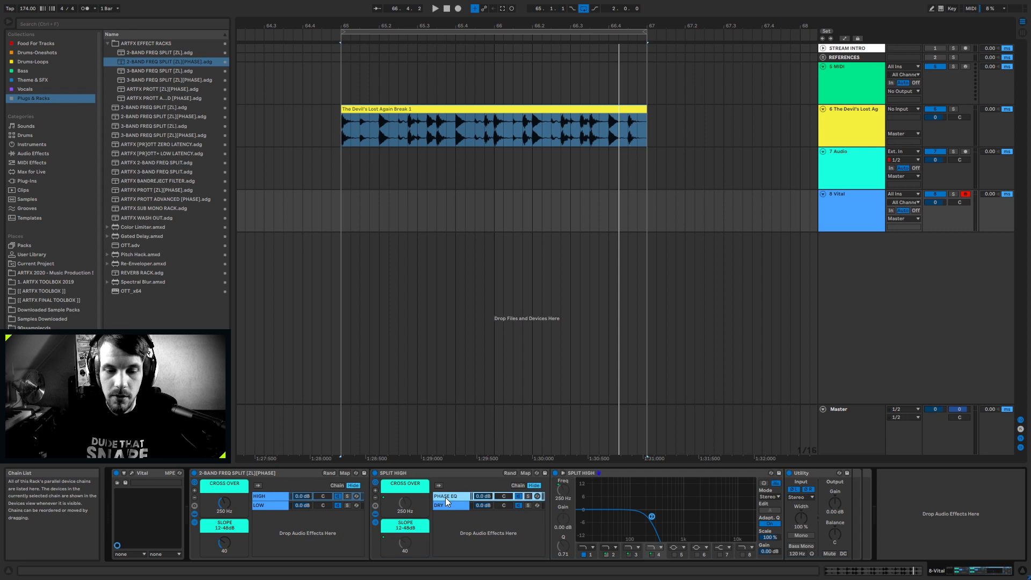
{"action": "left_click", "coordinate": [809, 473]}
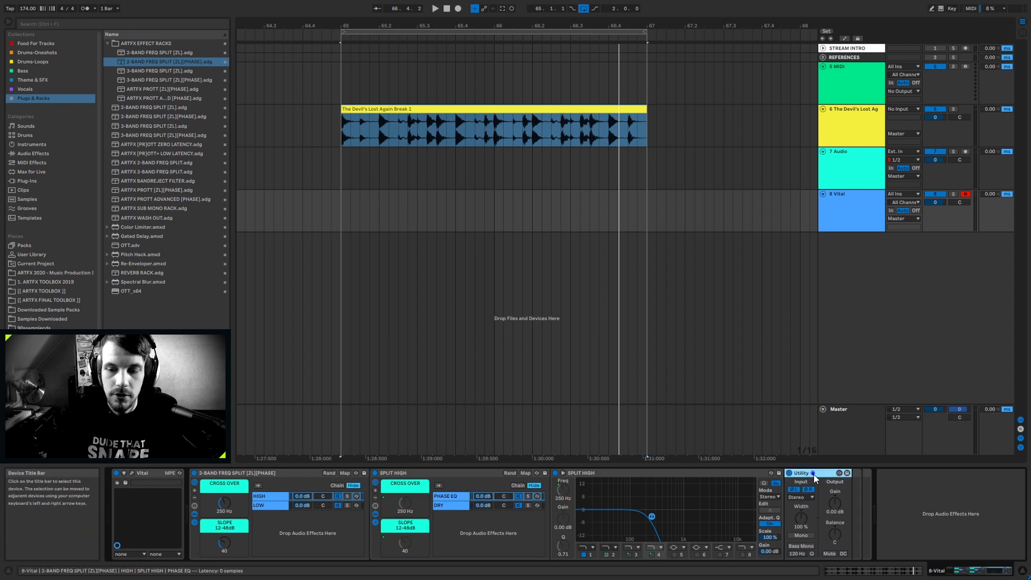
{"action": "double_click", "coordinate": [411, 472]}
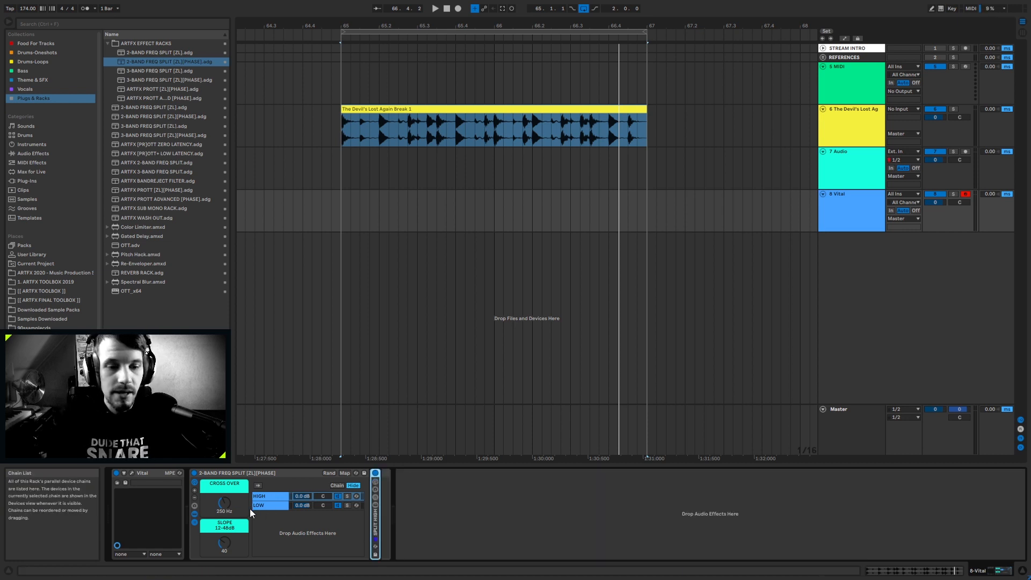
Step: Set the phase rack's CROSS OVER to 514 Hz and SLOPE to 79, with SPLIT HIGH unfolded to show its curve
{"action": "mouse_move", "coordinate": [223, 502]}
{"action": "left_mouse_down"}
{"action": "mouse_move", "coordinate": [223, 478]}
{"action": "mouse_move", "coordinate": [224, 498]}
{"action": "left_mouse_up"}
{"action": "left_click_drag", "start_coordinate": [224, 542], "coordinate": [224, 538]}
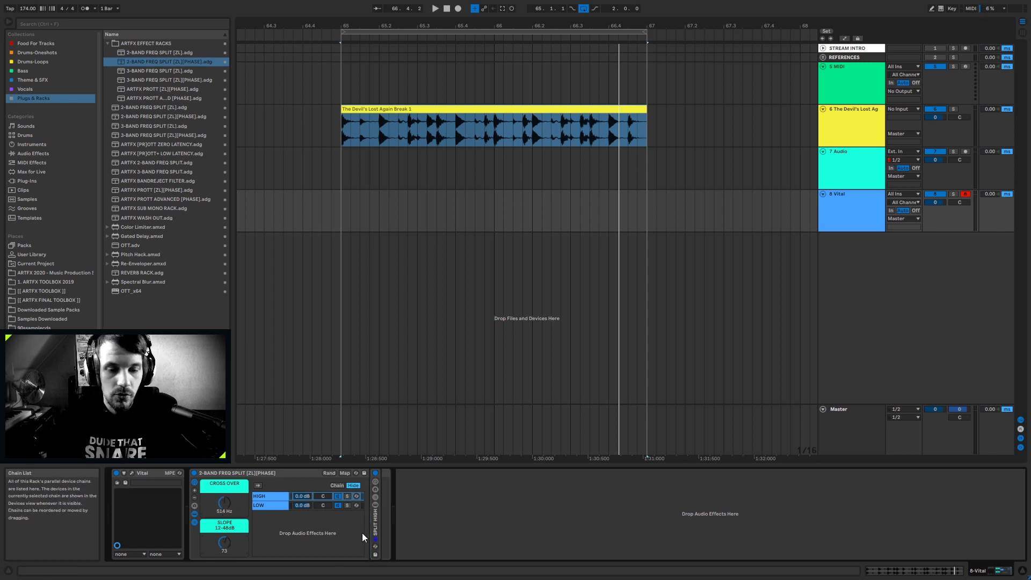
{"action": "double_click", "coordinate": [375, 526]}
{"action": "mouse_move", "coordinate": [226, 542]}
{"action": "left_mouse_down"}
{"action": "mouse_move", "coordinate": [226, 521]}
{"action": "mouse_move", "coordinate": [226, 547]}
{"action": "left_mouse_up"}
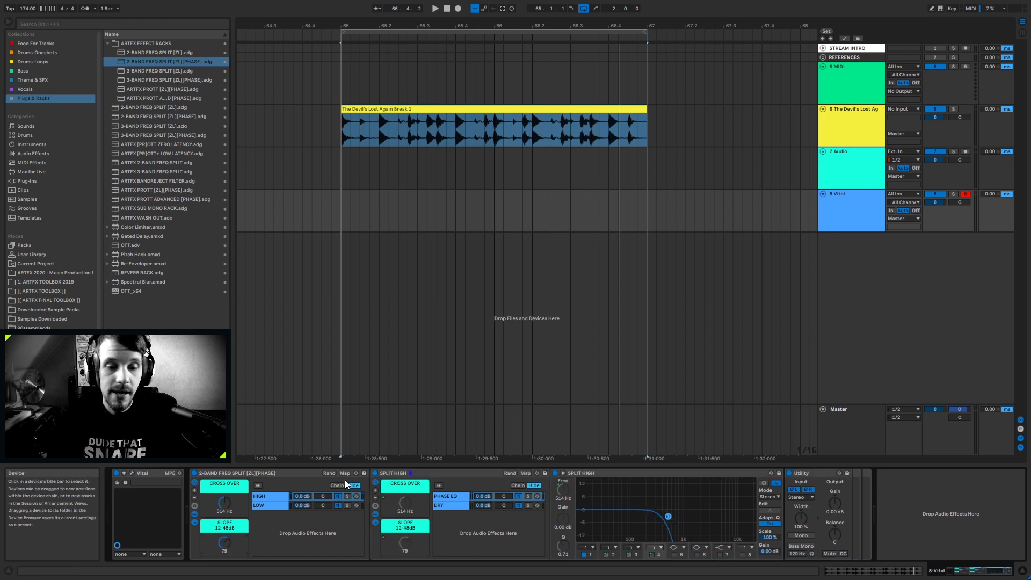
Step: Replace the two-band phase rack on the Vital track with the 3-BAND FREQ SPLIT [ZL] rack
{"action": "left_click", "coordinate": [247, 472]}
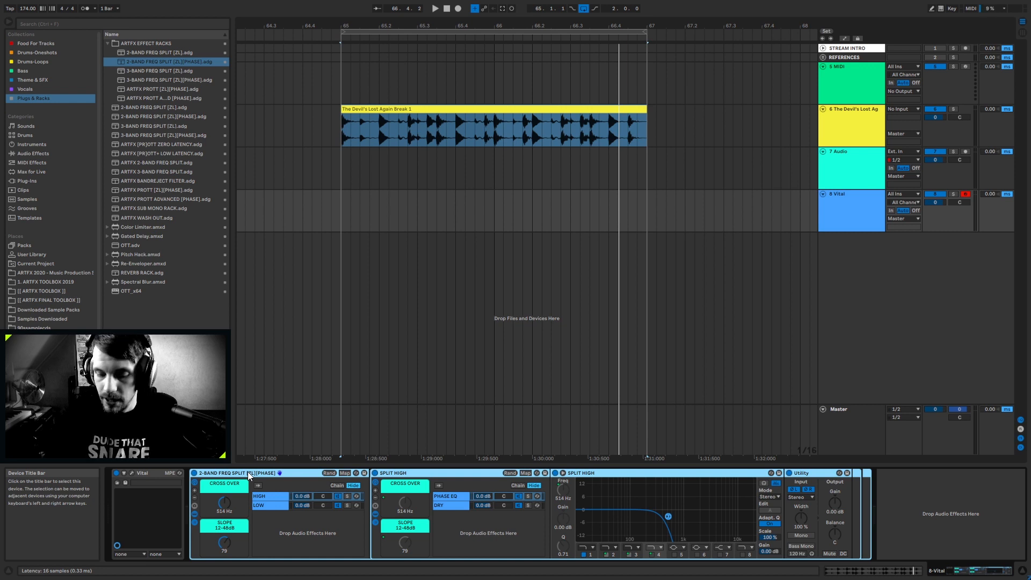
{"action": "key", "text": "Delete"}
{"action": "left_click", "coordinate": [143, 70]}
{"action": "left_click_drag", "start_coordinate": [143, 70], "coordinate": [337, 529]}
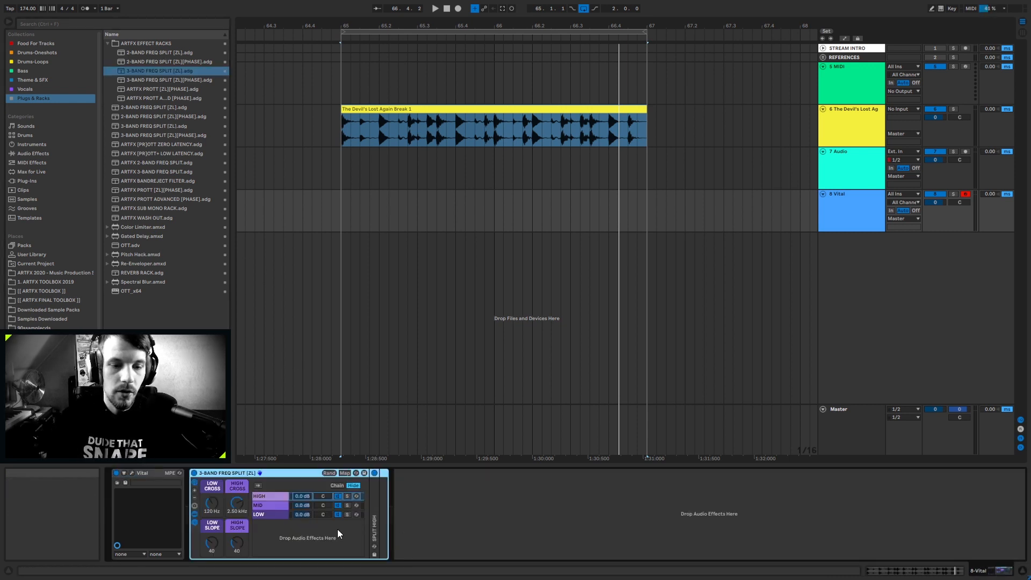
Step: Look through the LOW, MID and HIGH chains of the 3-BAND FREQ SPLIT [ZL] rack
{"action": "left_click", "coordinate": [262, 514]}
{"action": "left_click", "coordinate": [263, 506]}
{"action": "left_click", "coordinate": [263, 497]}
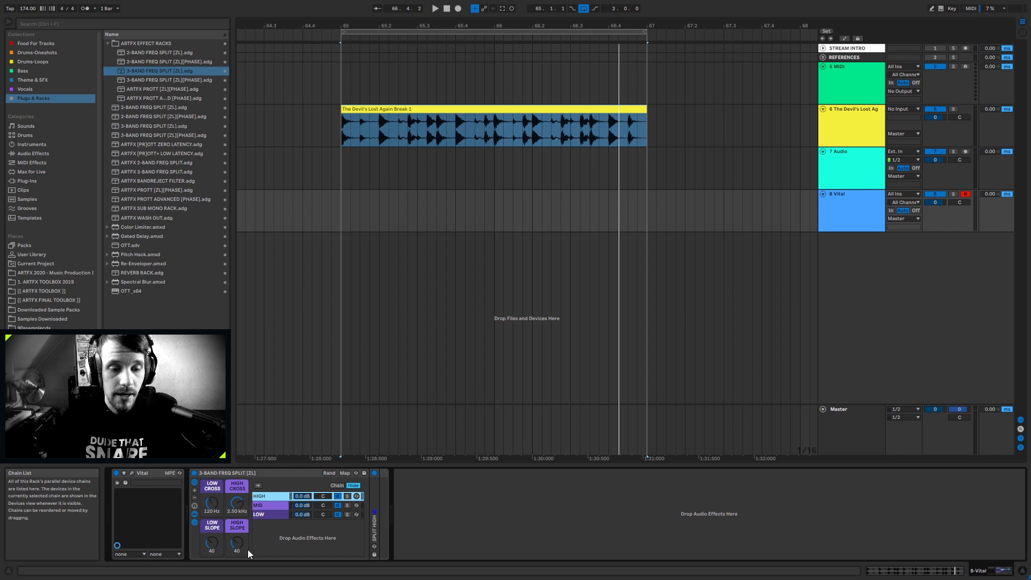
Step: Add the 3-BAND FREQ SPLIT [ZL][PHASE] rack after the existing split rack and look through its LOW, MID and HIGH chains
{"action": "left_click", "coordinate": [212, 502]}
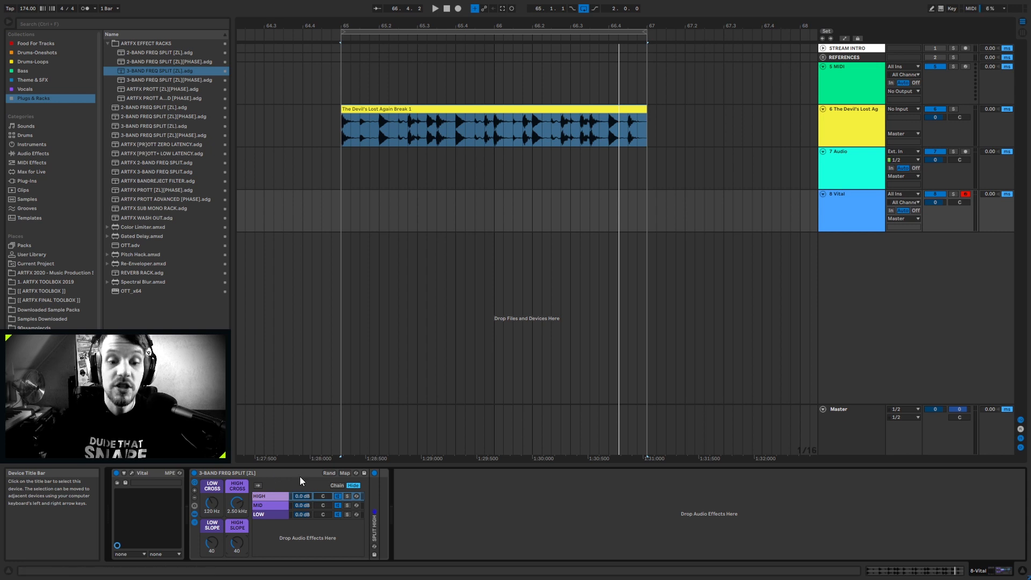
{"action": "left_click_drag", "start_coordinate": [157, 80], "coordinate": [539, 522]}
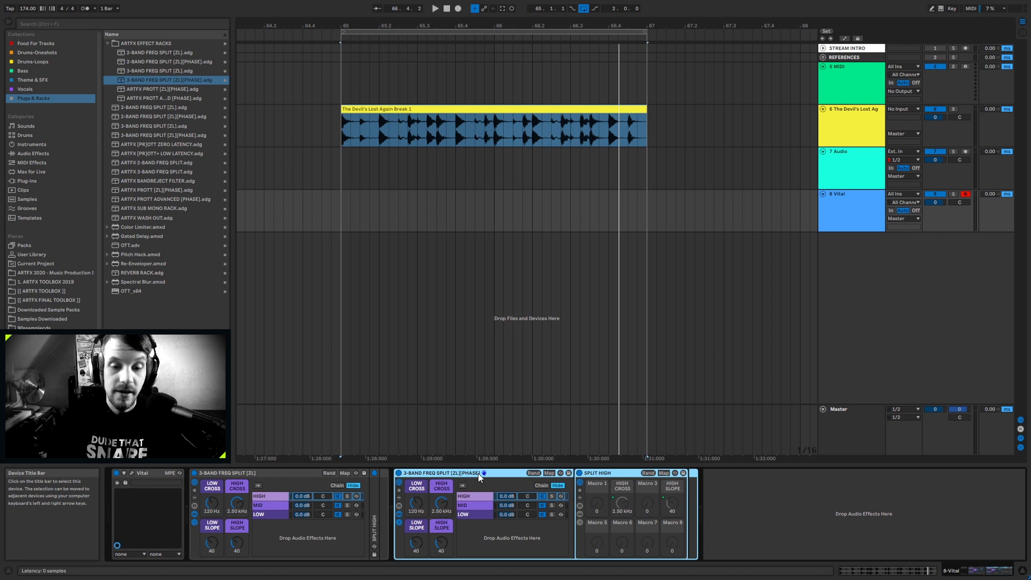
{"action": "left_click", "coordinate": [477, 515]}
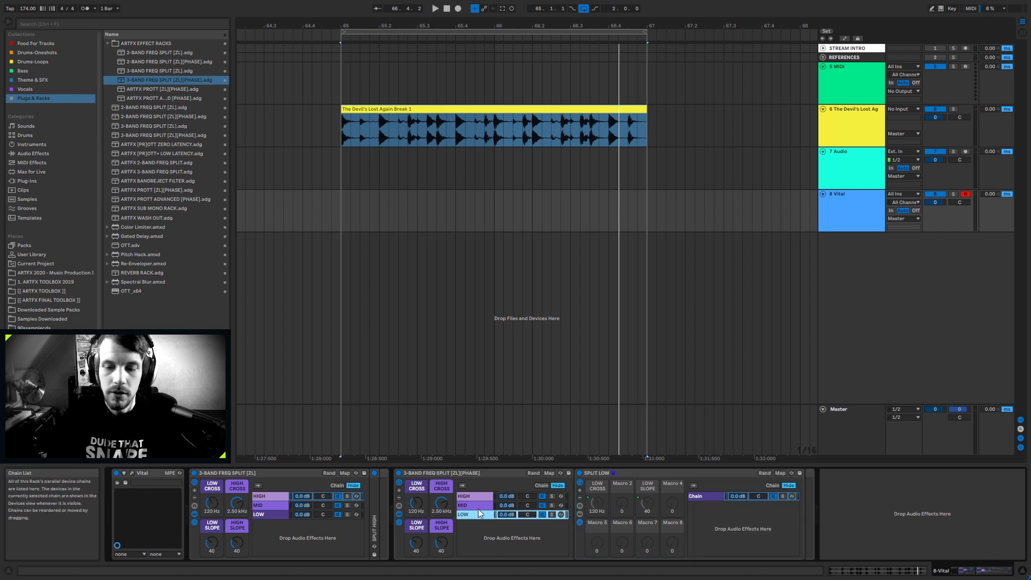
{"action": "left_click", "coordinate": [473, 508]}
{"action": "left_click", "coordinate": [474, 496]}
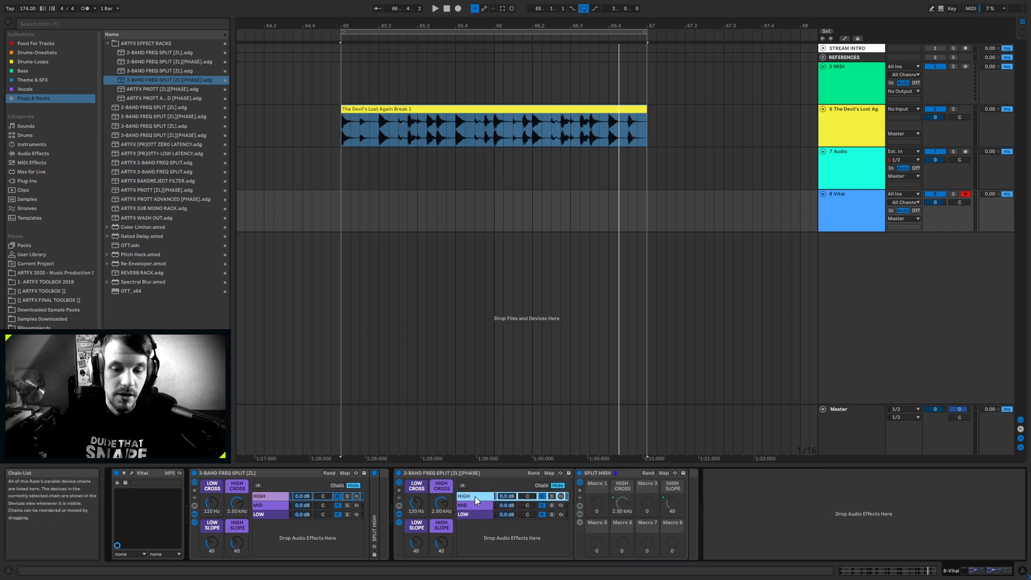
{"action": "left_click", "coordinate": [474, 513]}
{"action": "left_click", "coordinate": [473, 506]}
{"action": "left_click", "coordinate": [472, 496]}
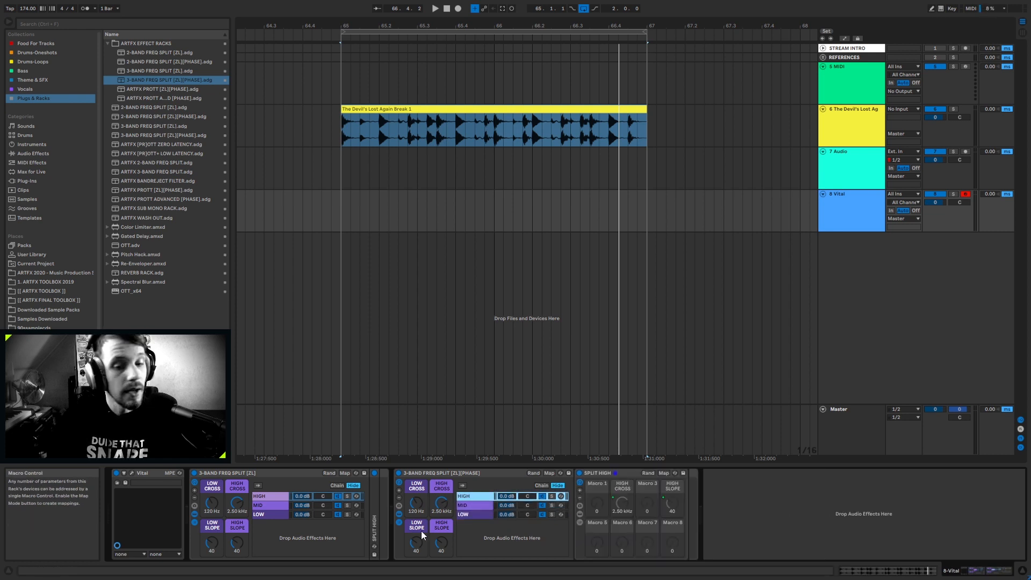
Step: Delete both 3-band split racks and Vital, and remove the 7 Audio and 8 MIDI tracks
{"action": "left_click", "coordinate": [510, 484]}
{"action": "key", "text": "ctrl+a"}
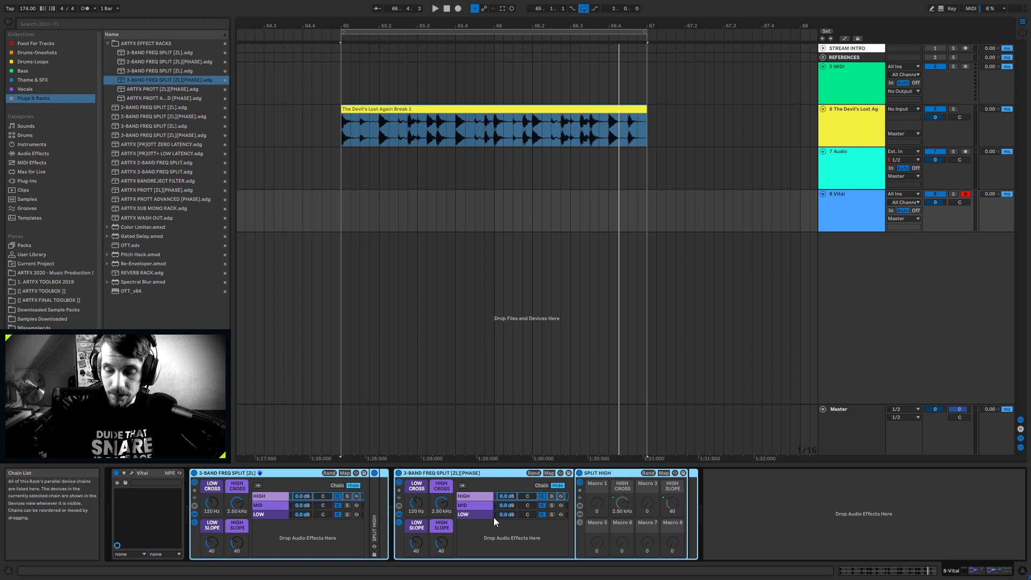
{"action": "key", "text": "Delete"}
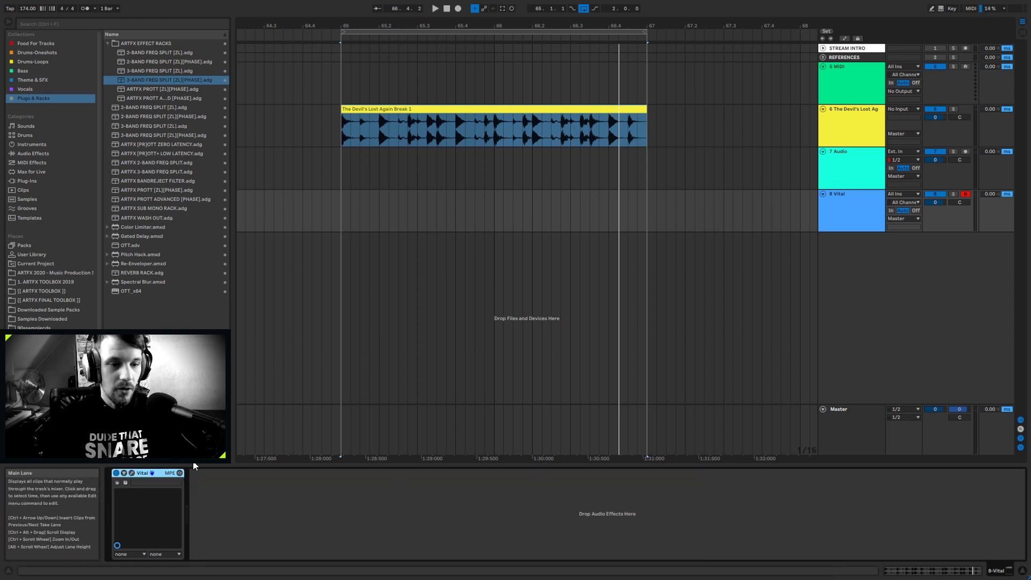
{"action": "key", "text": "Delete"}
{"action": "left_click", "coordinate": [845, 164]}
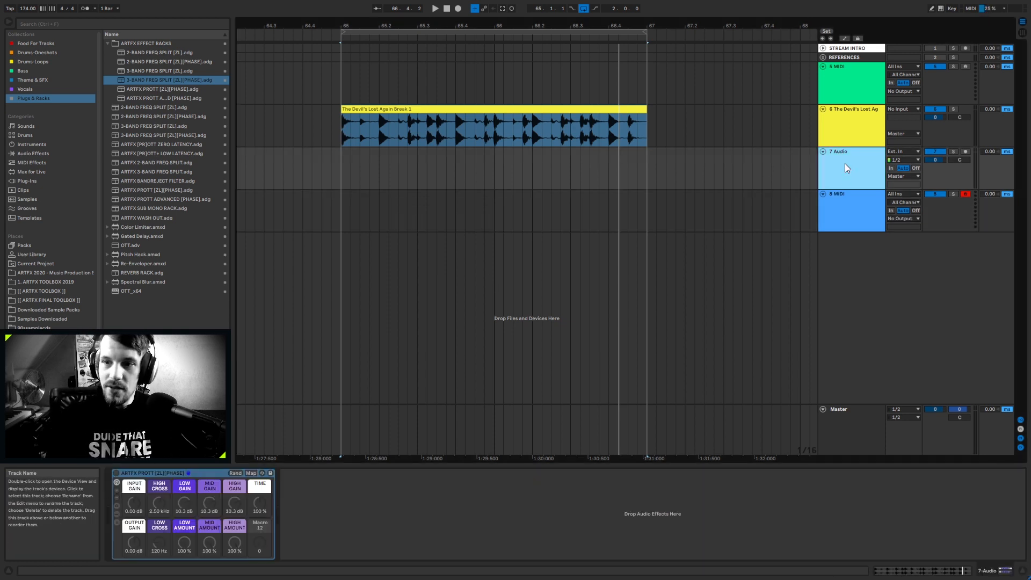
{"action": "key", "text": "Delete"}
{"action": "key", "text": "Delete"}
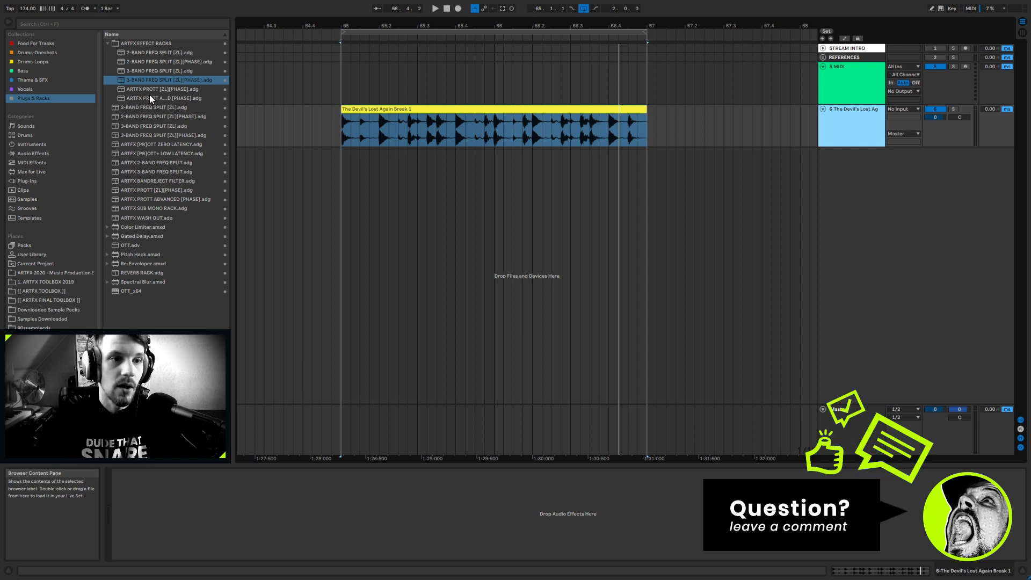
Step: Load the ARTFX PROTT ADVANCED [PHASE] rack onto The Devil's Lost Again Break track and play the break clip
{"action": "left_click_drag", "start_coordinate": [150, 97], "coordinate": [470, 145]}
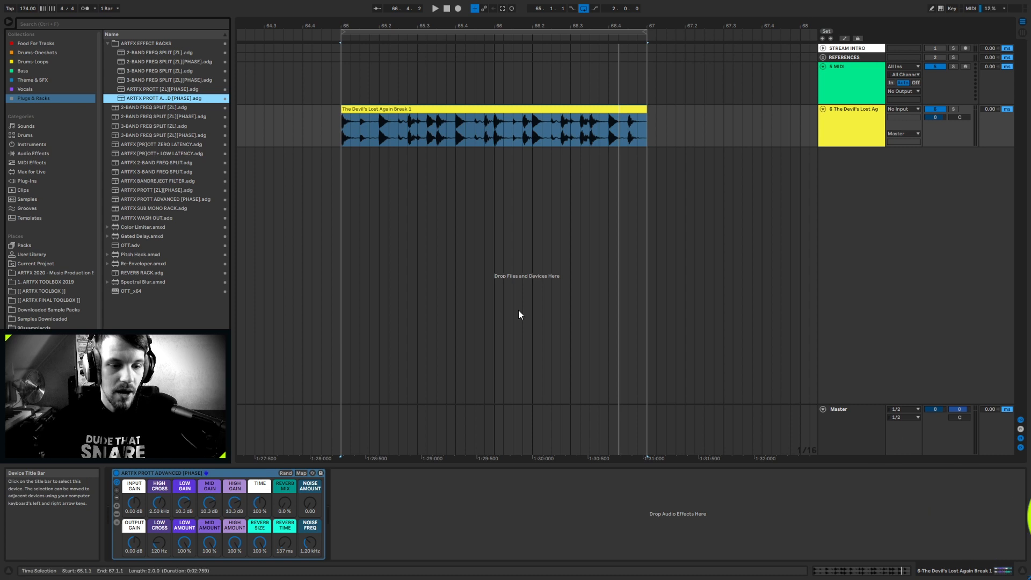
{"action": "left_click", "coordinate": [433, 109]}
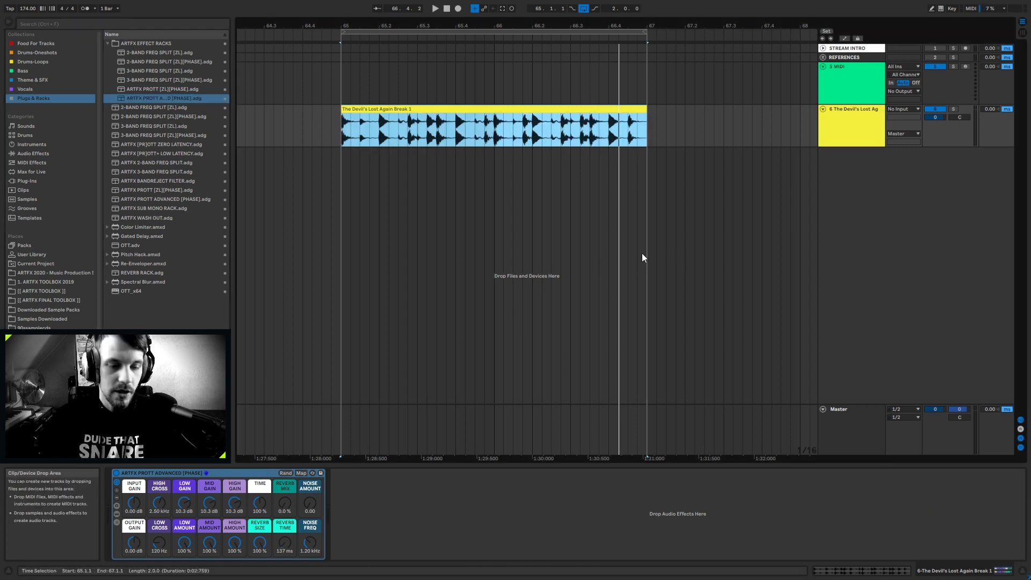
{"action": "key", "text": "space"}
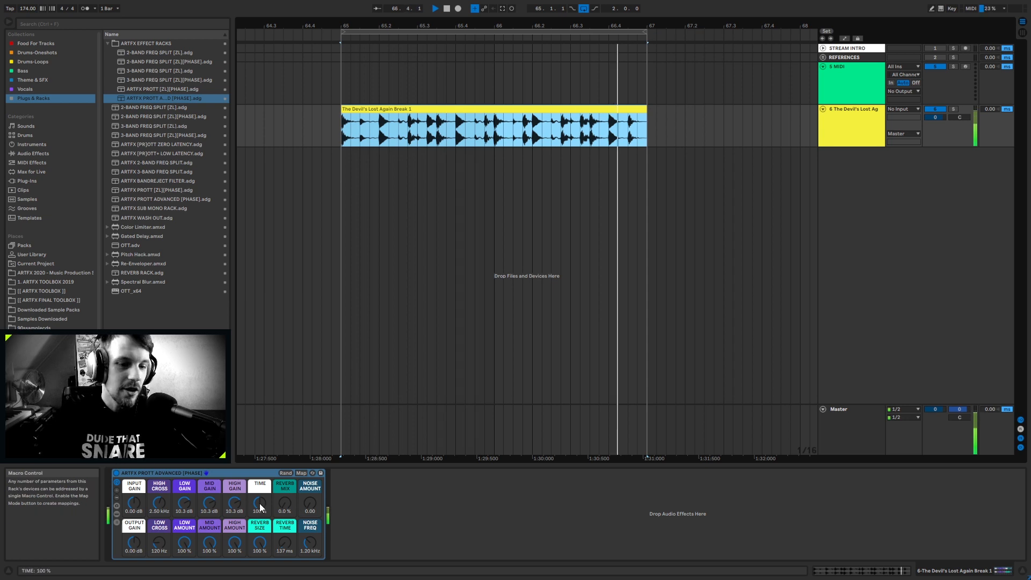
Step: Set the PROTT rack's TIME to 40 %, LOW AMOUNT to 0 % and LOW GAIN to 2.46 dB while the break plays
{"action": "left_click_drag", "start_coordinate": [260, 503], "coordinate": [259, 538]}
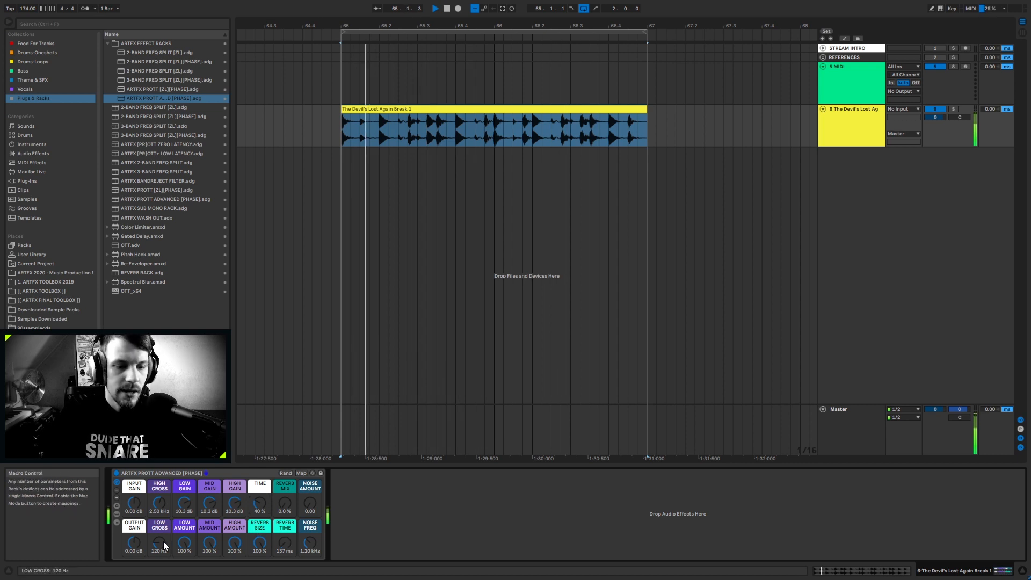
{"action": "left_click_drag", "start_coordinate": [184, 543], "coordinate": [184, 575]}
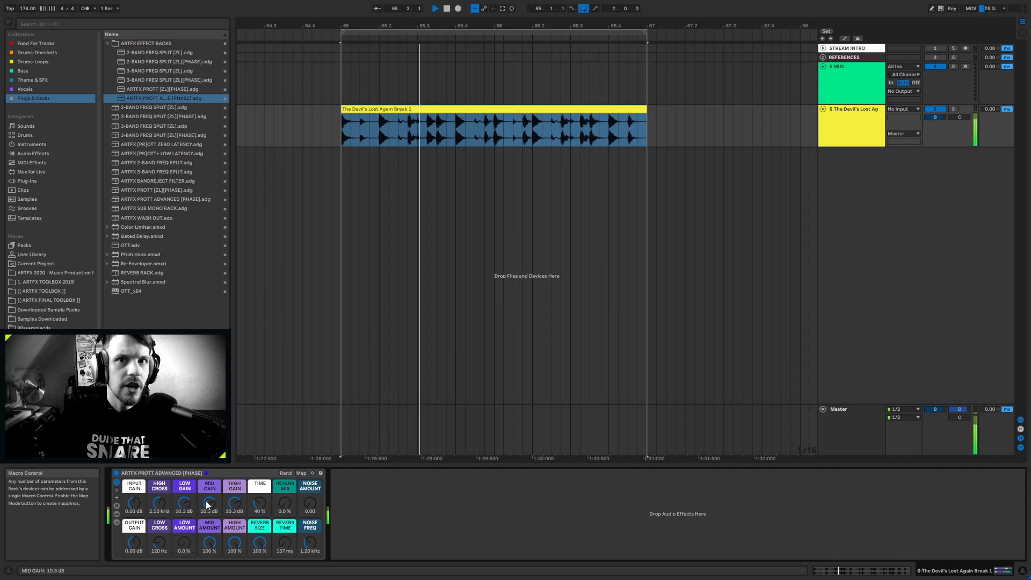
{"action": "left_click_drag", "start_coordinate": [184, 503], "coordinate": [184, 520]}
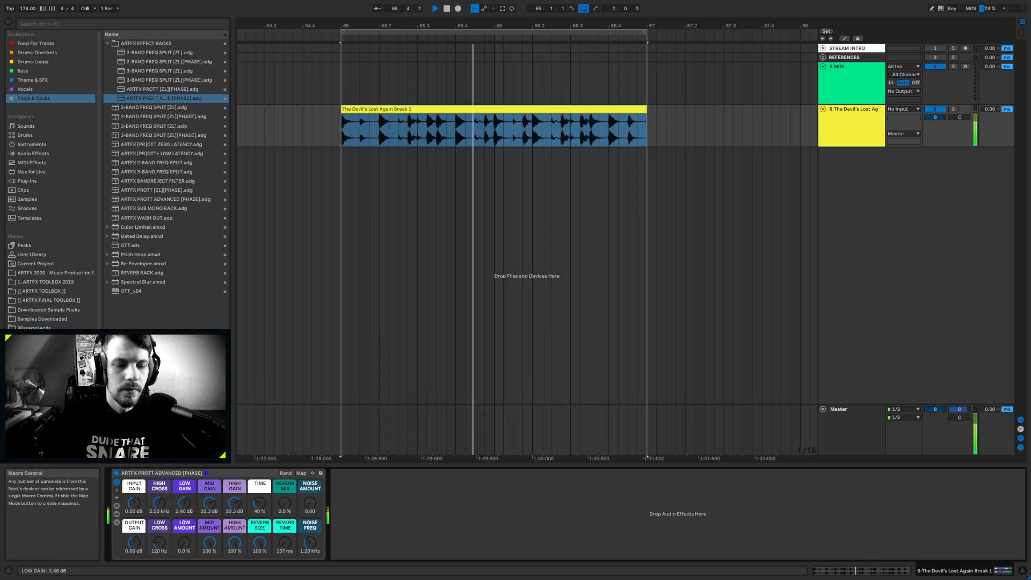
Step: Set MID AMOUNT to 60 %, MID GAIN to 8.50 dB and TIME to about 153 %, and compare the rack bypassed and enabled
{"action": "left_click_drag", "start_coordinate": [211, 539], "coordinate": [210, 560]}
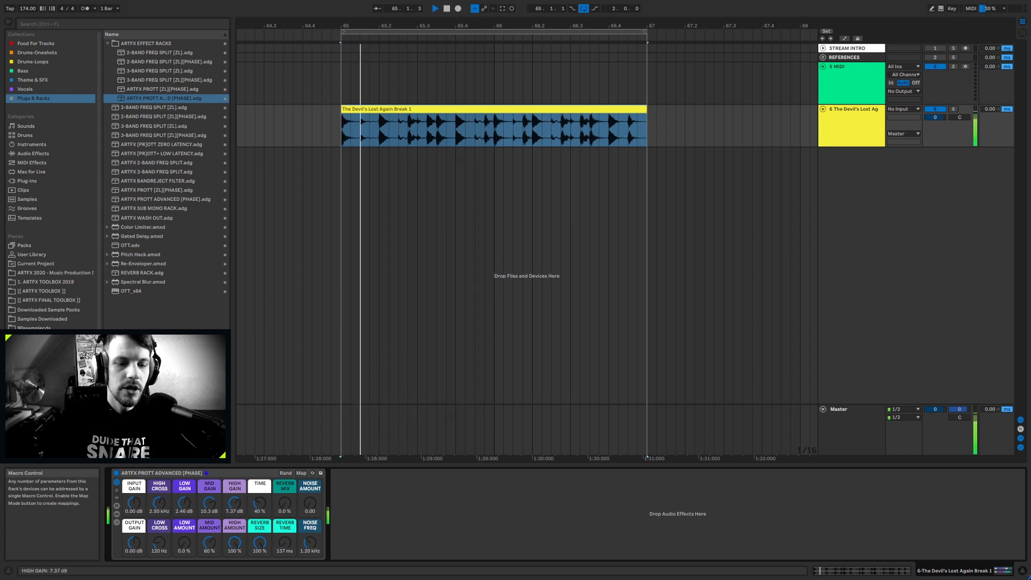
{"action": "left_click_drag", "start_coordinate": [236, 505], "coordinate": [208, 506]}
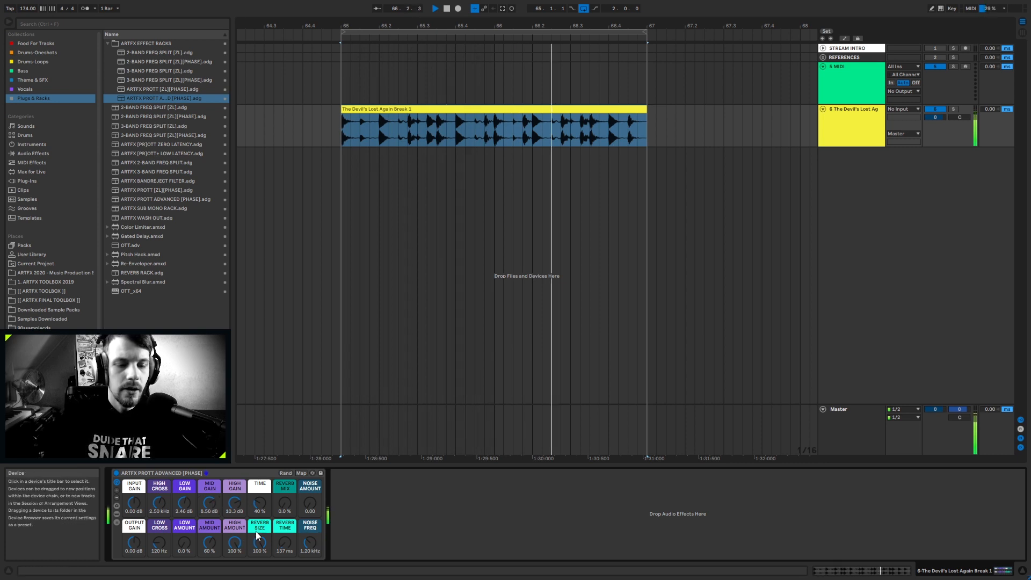
{"action": "left_click_drag", "start_coordinate": [259, 504], "coordinate": [260, 460]}
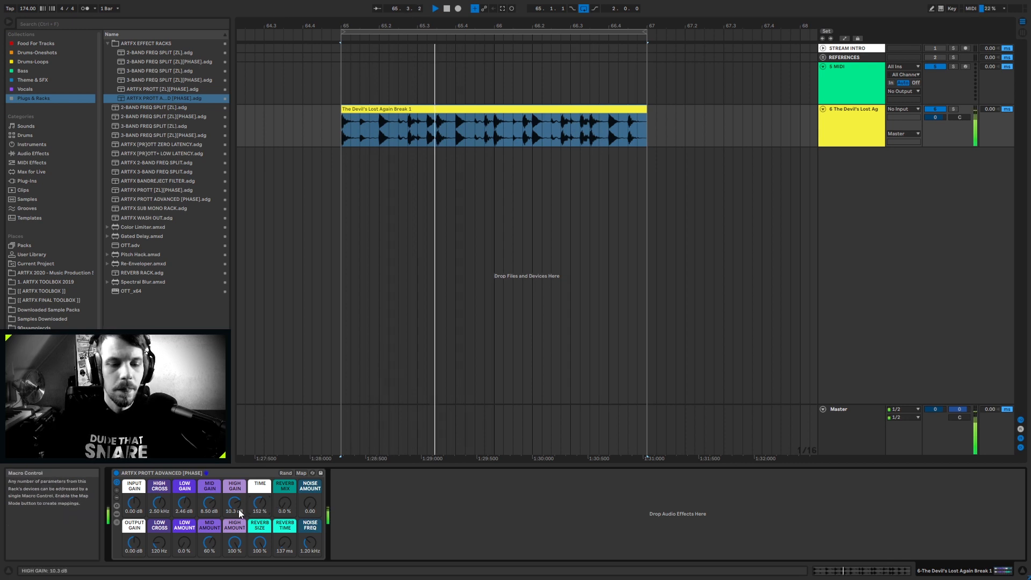
{"action": "left_click", "coordinate": [116, 473]}
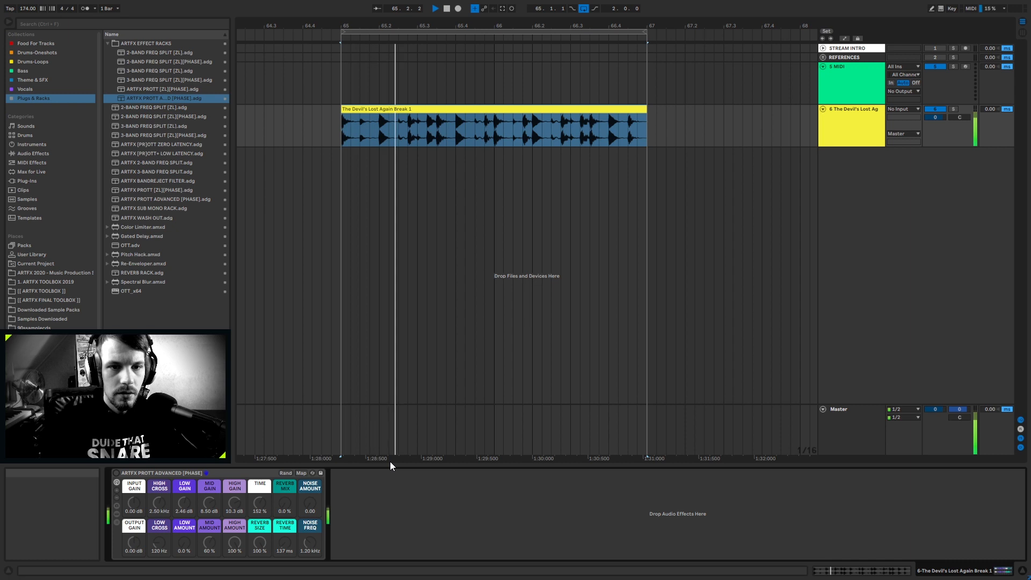
{"action": "left_click", "coordinate": [115, 472]}
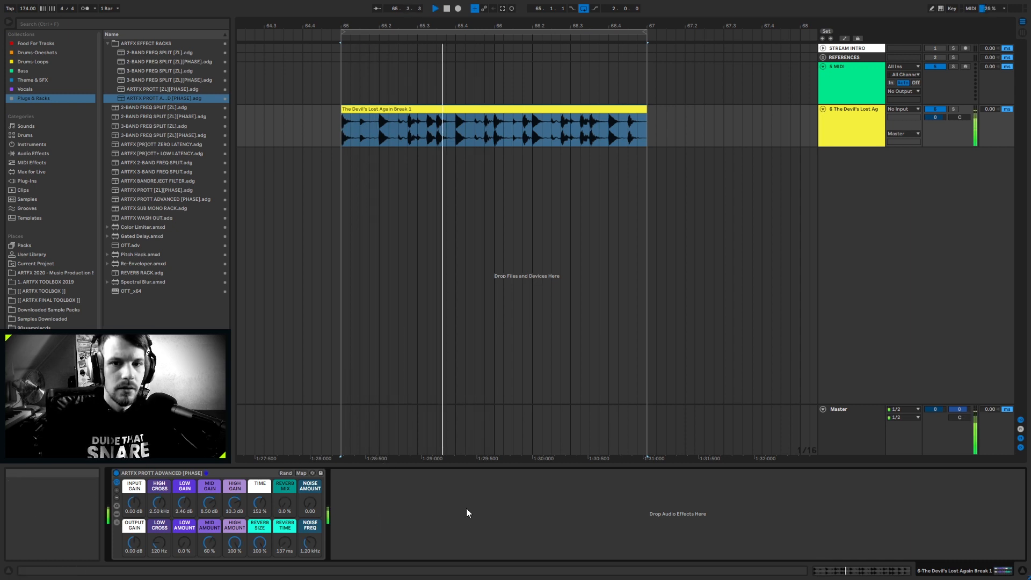
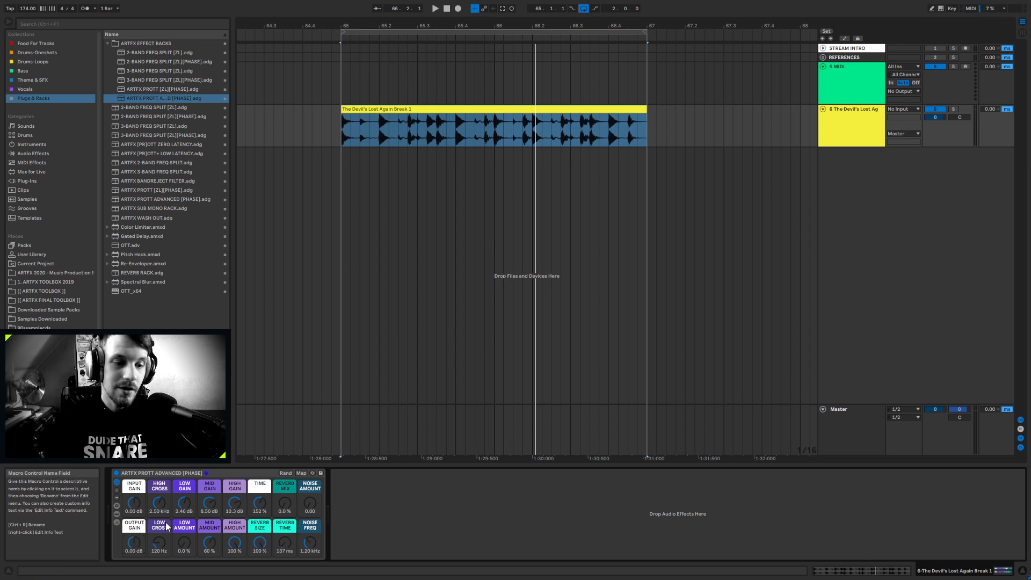
Step: Set the PROTT rack's OUTPUT GAIN to 9.65 dB and audition the break with it
{"action": "key", "text": "space"}
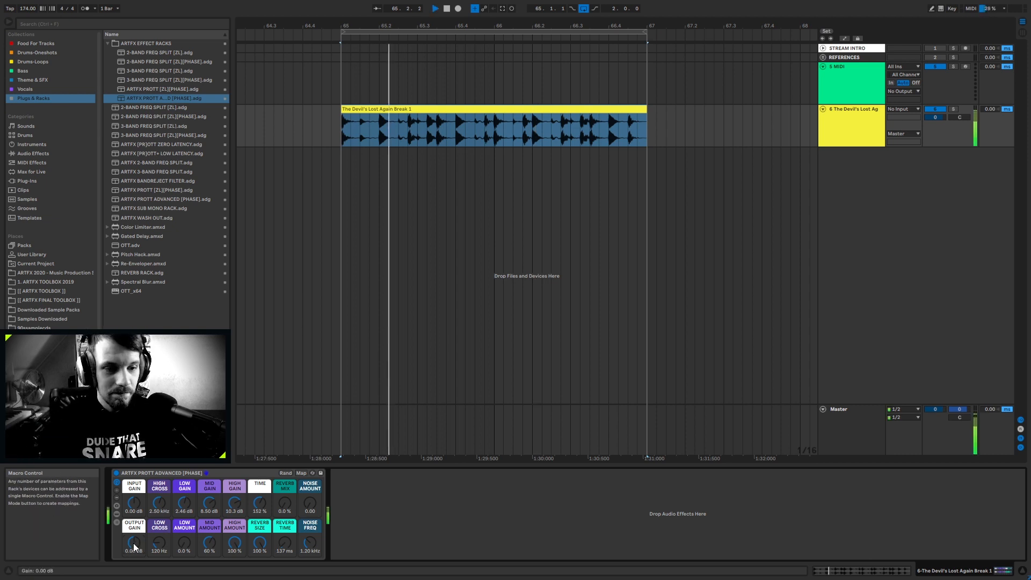
{"action": "left_click_drag", "start_coordinate": [134, 547], "coordinate": [134, 478]}
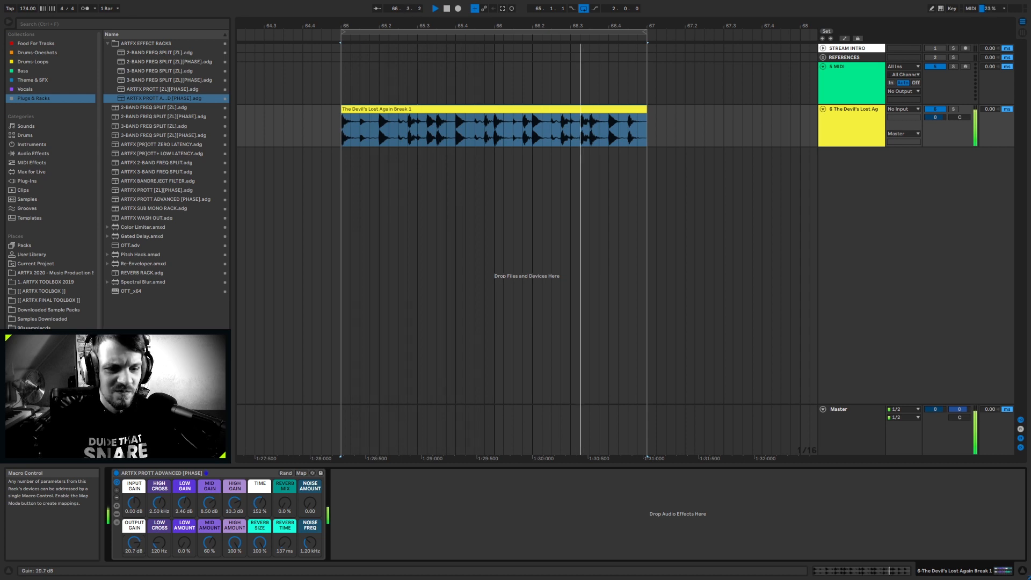
{"action": "left_click_drag", "start_coordinate": [134, 543], "coordinate": [133, 551]}
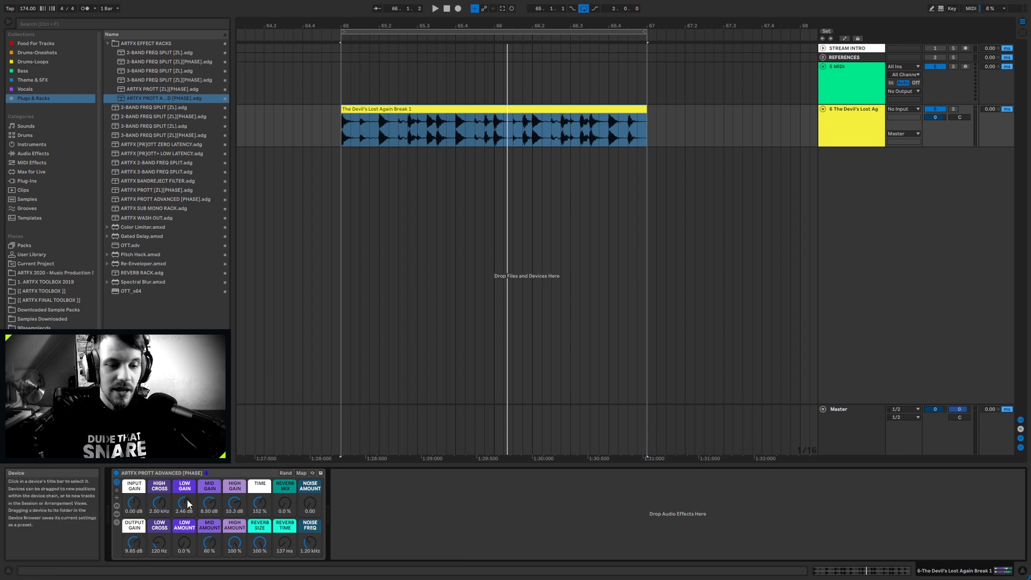
{"action": "left_click", "coordinate": [133, 475]}
{"action": "key", "text": "space"}
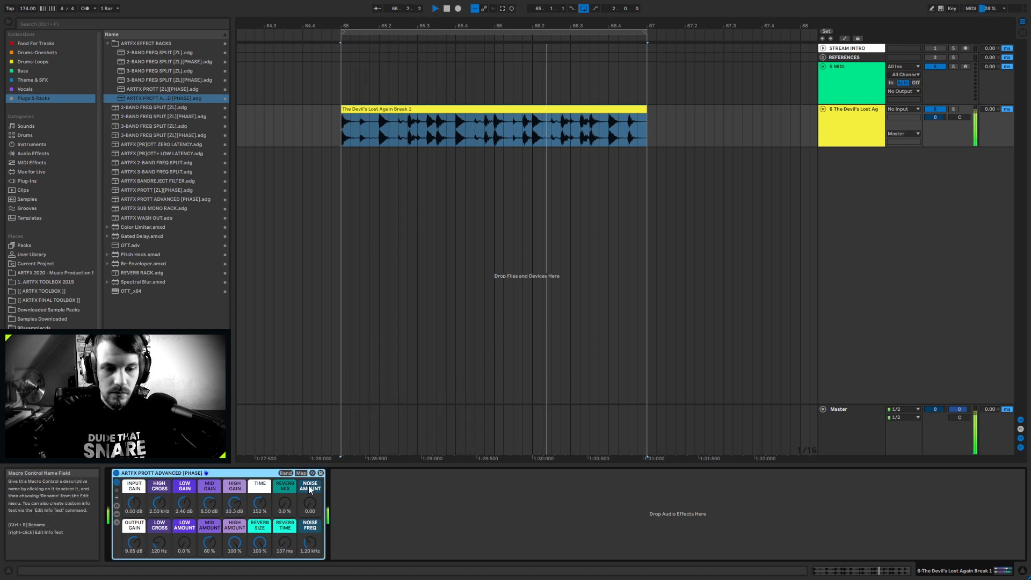
{"action": "key", "text": "space"}
{"action": "key", "text": "space"}
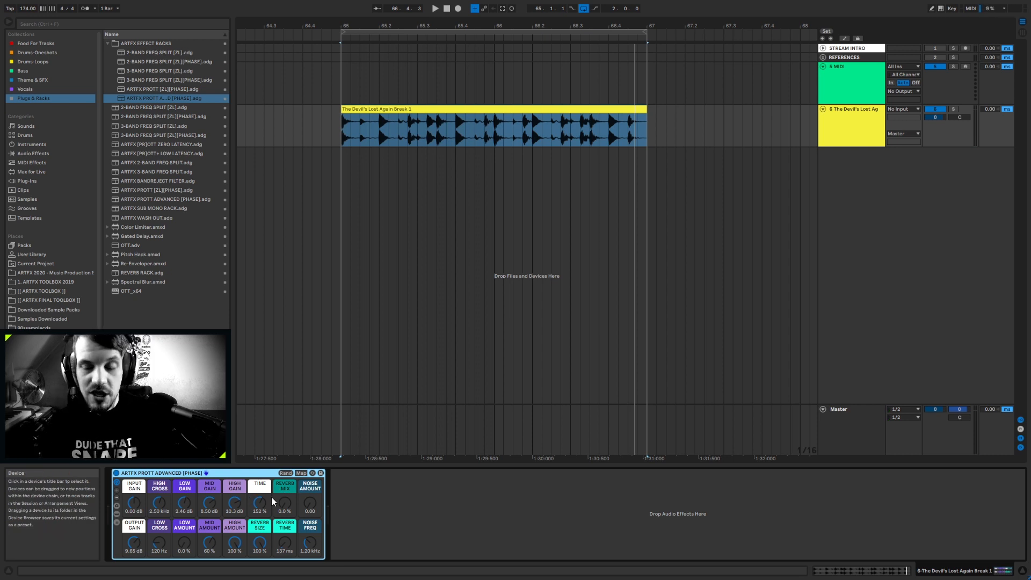
Step: Duplicate the break track with its PROTT rack, and freeze and flatten the copy to audio
{"action": "right_click", "coordinate": [862, 125]}
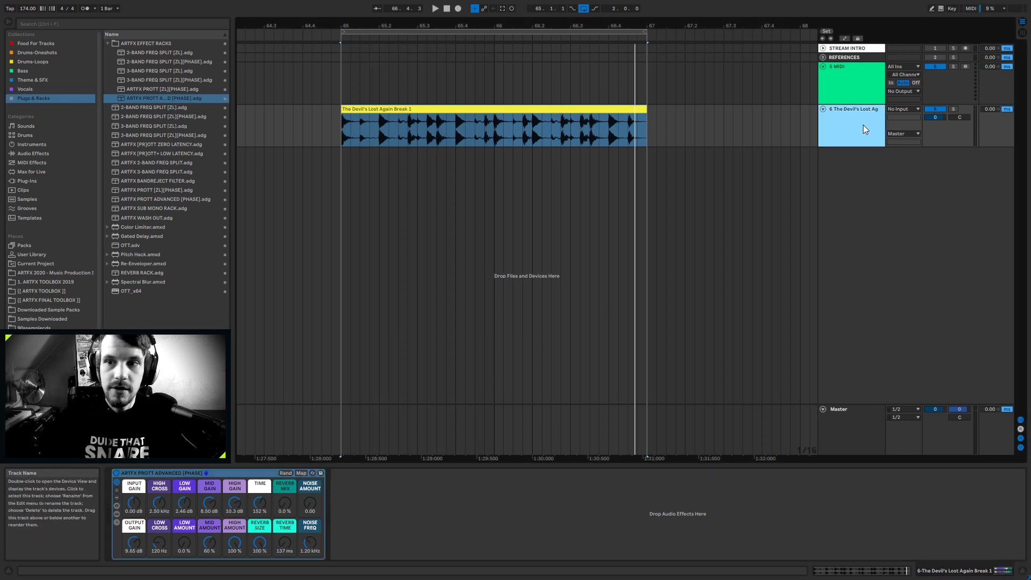
{"action": "left_click", "coordinate": [901, 144]}
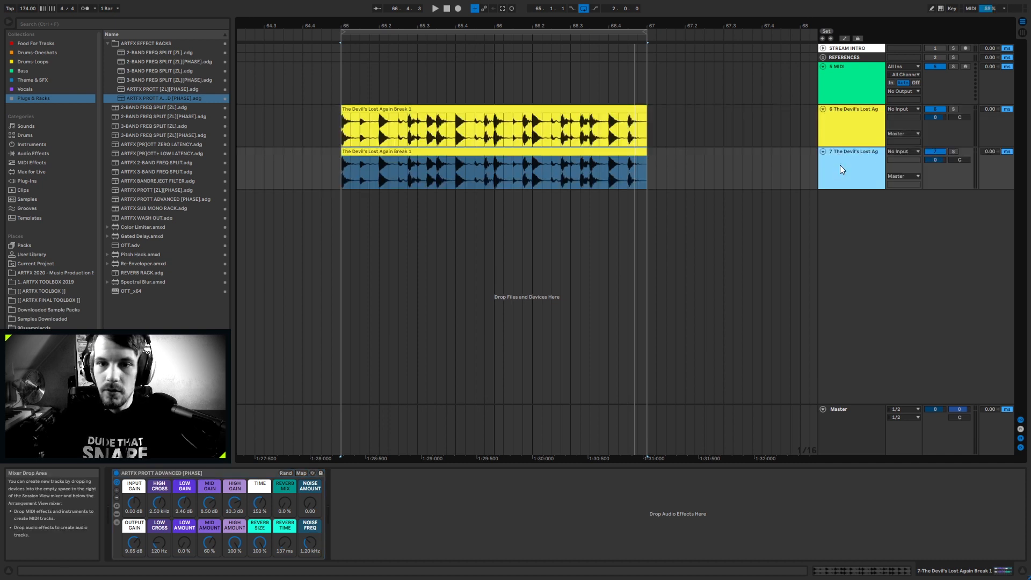
{"action": "right_click", "coordinate": [854, 173]}
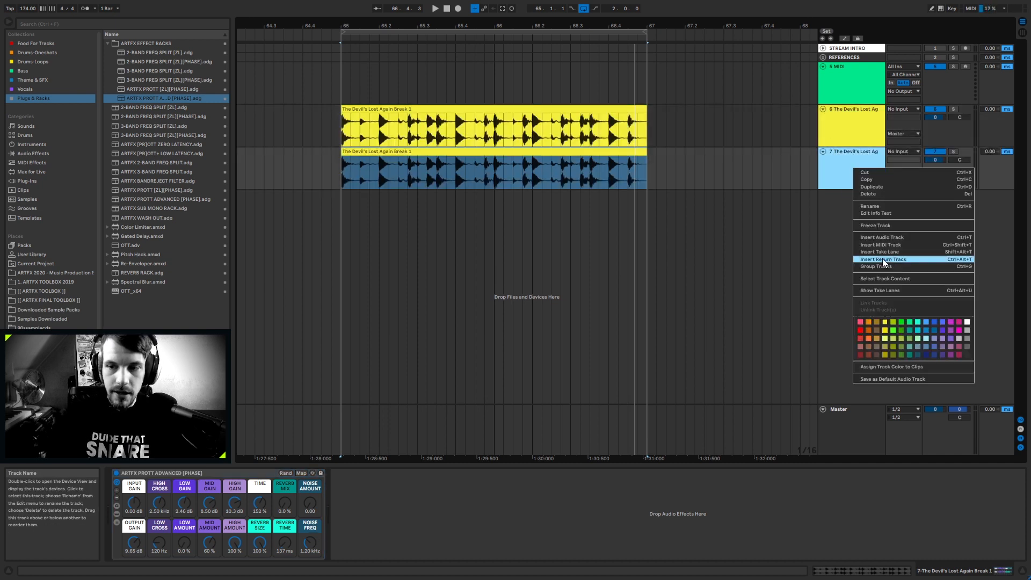
{"action": "left_click", "coordinate": [889, 229]}
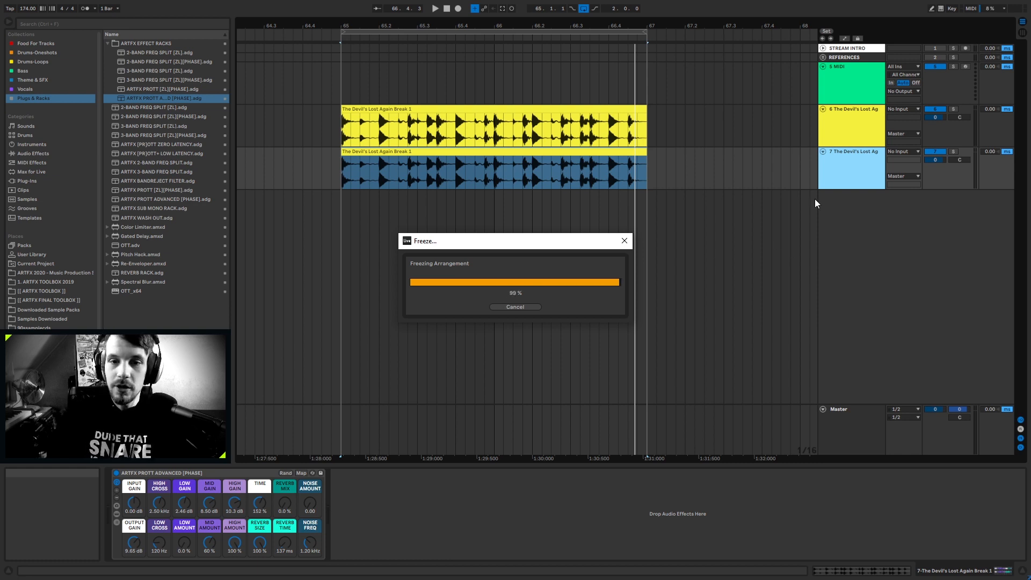
{"action": "right_click", "coordinate": [851, 158]}
{"action": "left_click", "coordinate": [877, 226]}
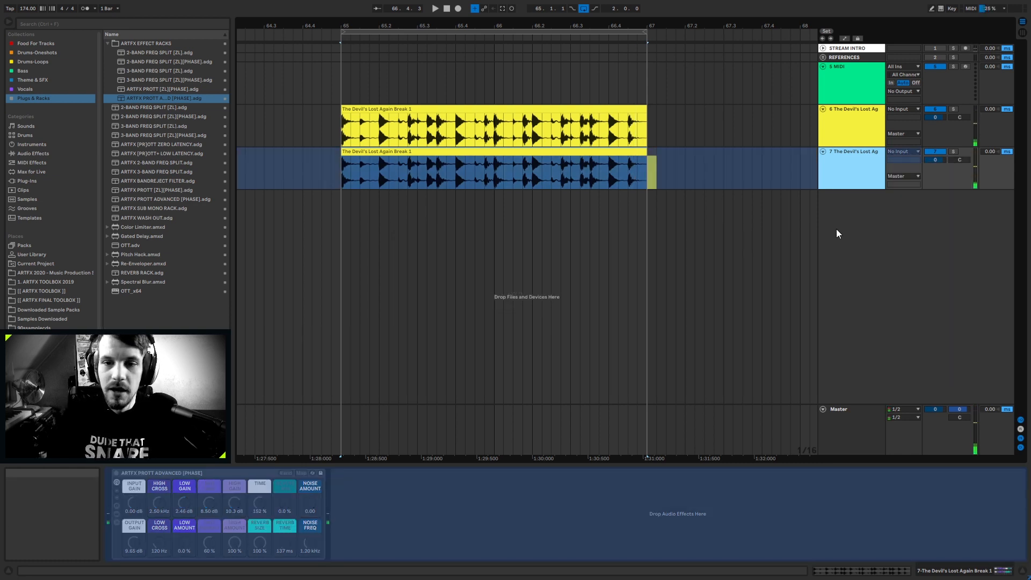
Step: Compare the original and flattened break waveforms closely around the start of bar 65
{"action": "left_click_drag", "start_coordinate": [350, 26], "coordinate": [507, 57]}
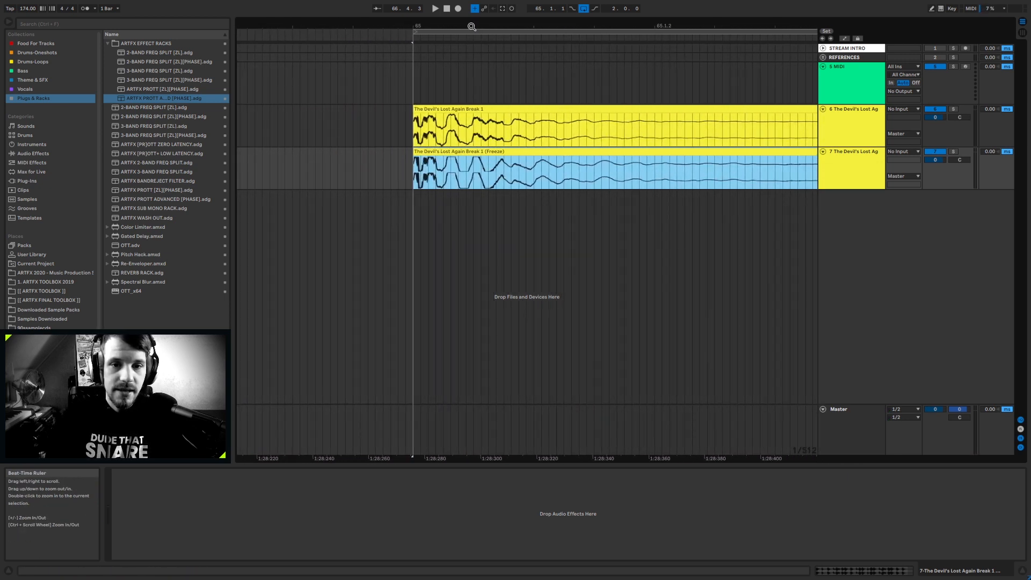
{"action": "left_click_drag", "start_coordinate": [471, 27], "coordinate": [505, 152]}
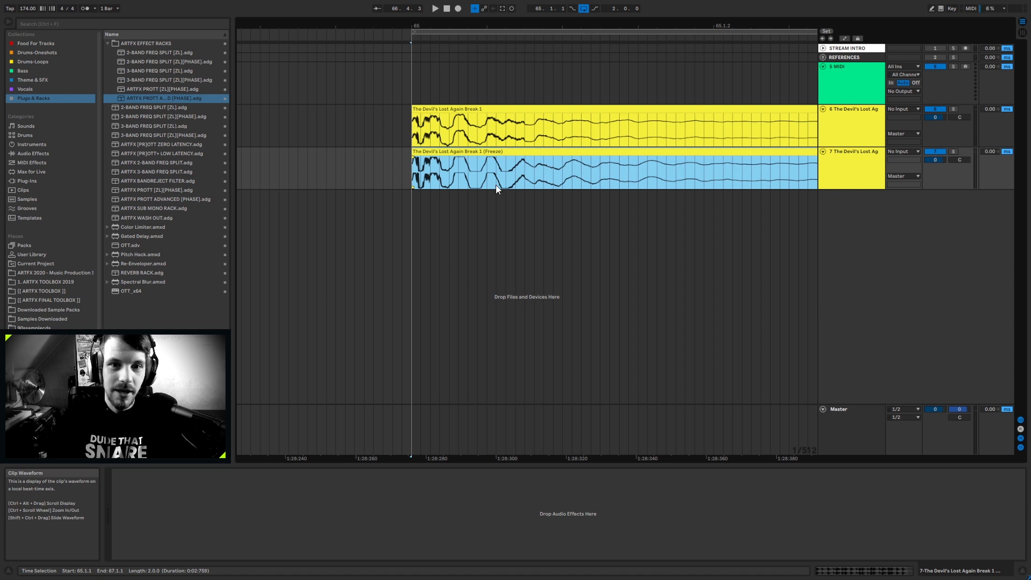
{"action": "left_click_drag", "start_coordinate": [466, 21], "coordinate": [467, 32]}
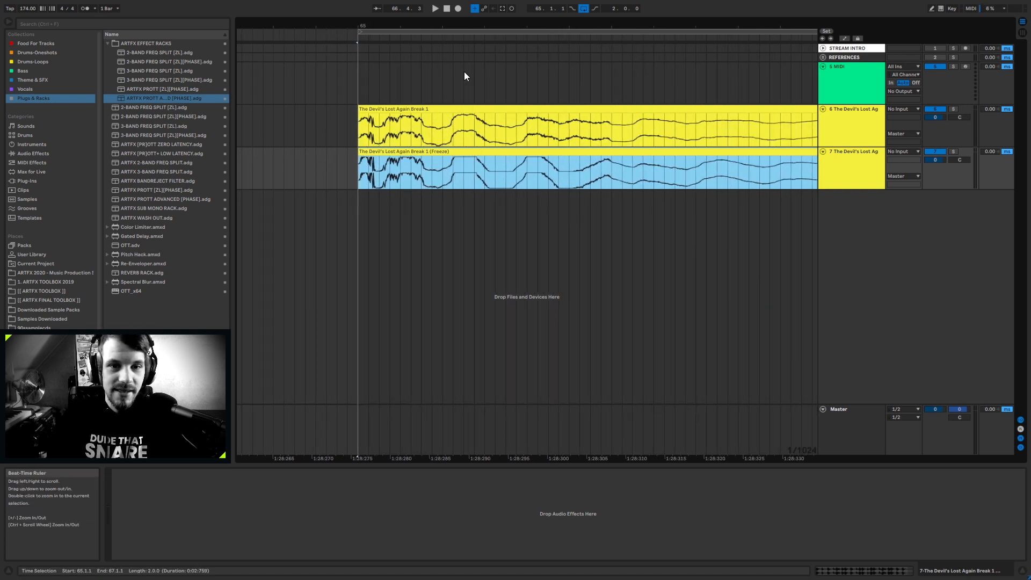
{"action": "left_click_drag", "start_coordinate": [453, 164], "coordinate": [479, 164]}
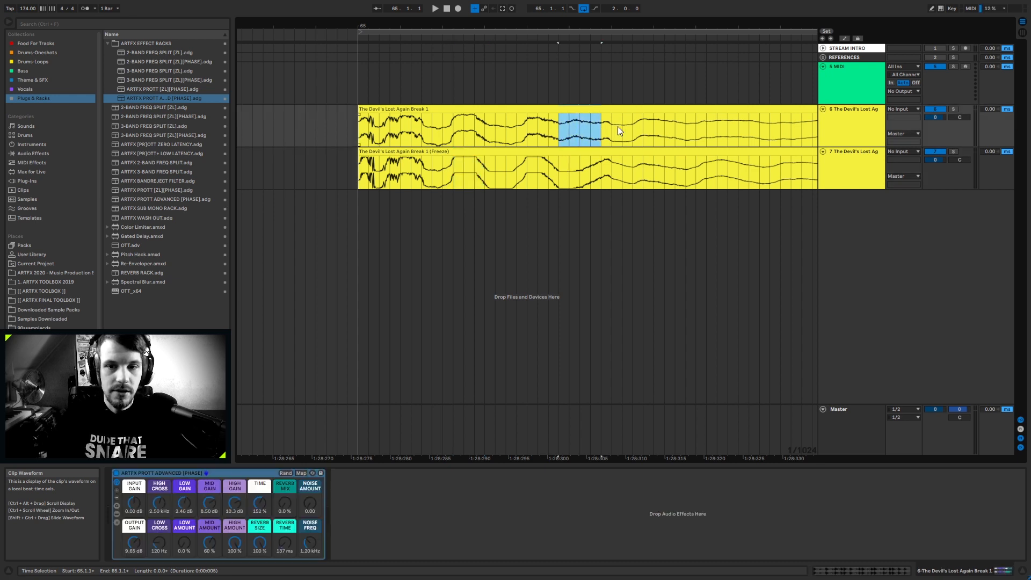
Step: Compare the original and flattened break waveforms along the hits after the first one and over the full clip length
{"action": "left_click_drag", "start_coordinate": [689, 27], "coordinate": [311, 1]}
{"action": "left_click_drag", "start_coordinate": [748, 36], "coordinate": [372, 9]}
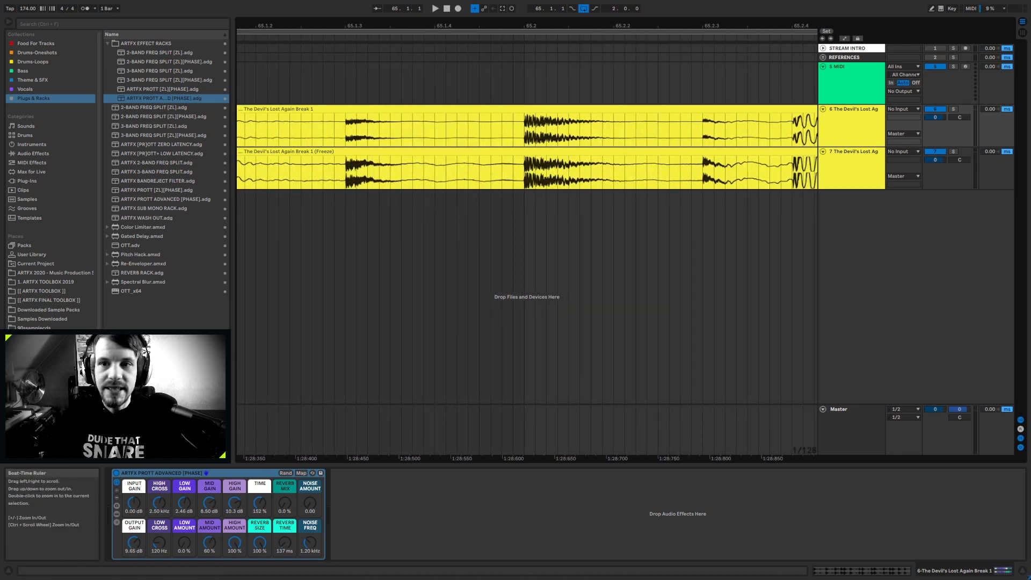
{"action": "left_click_drag", "start_coordinate": [729, 28], "coordinate": [445, 25]}
{"action": "left_click_drag", "start_coordinate": [662, 25], "coordinate": [510, 9]}
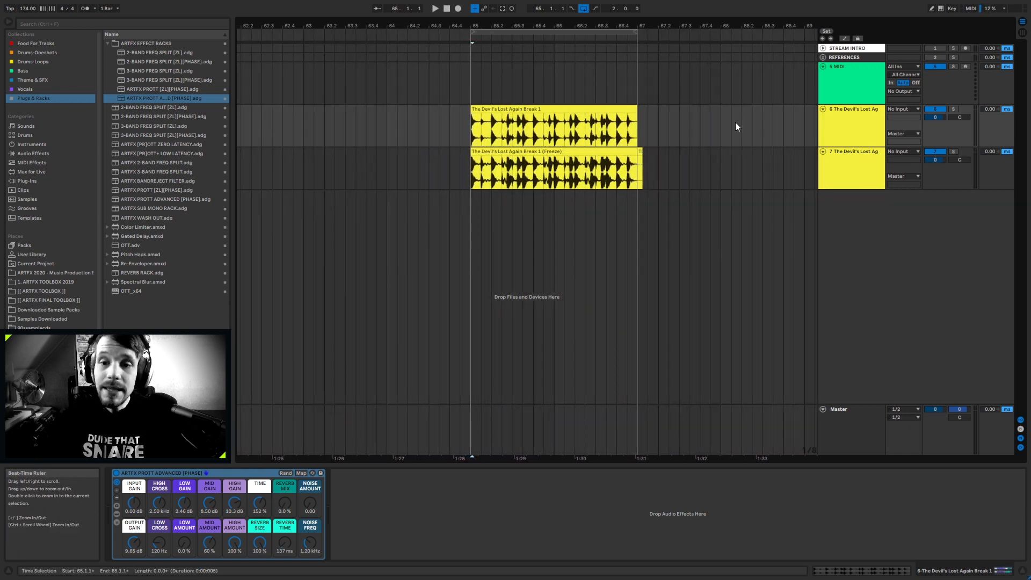
Step: Duplicate the original break track and name the three break tracks ORIGINAL, PROTT and OTT
{"action": "right_click", "coordinate": [844, 125]}
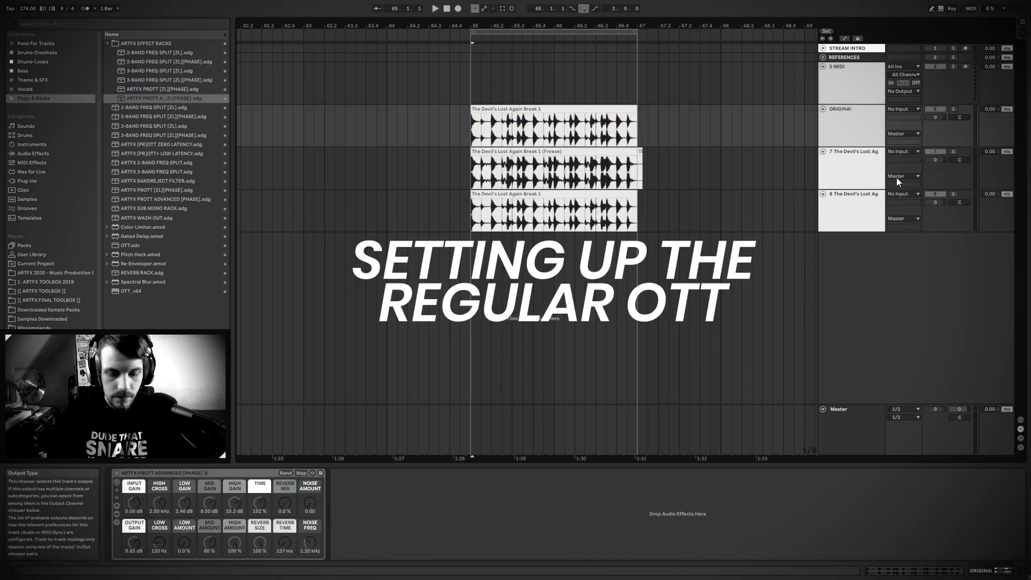
{"action": "left_click", "coordinate": [897, 179]}
{"action": "key", "text": "ctrl+r"}
{"action": "type", "text": "PROTT"}
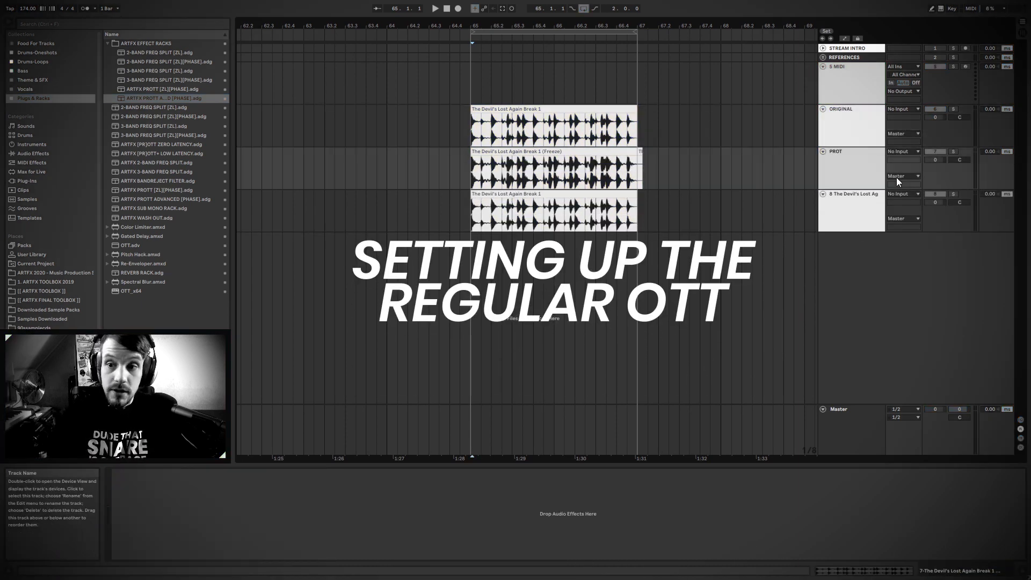
{"action": "key", "text": "Tab"}
{"action": "type", "text": "OTT"}
{"action": "key", "text": "Return"}
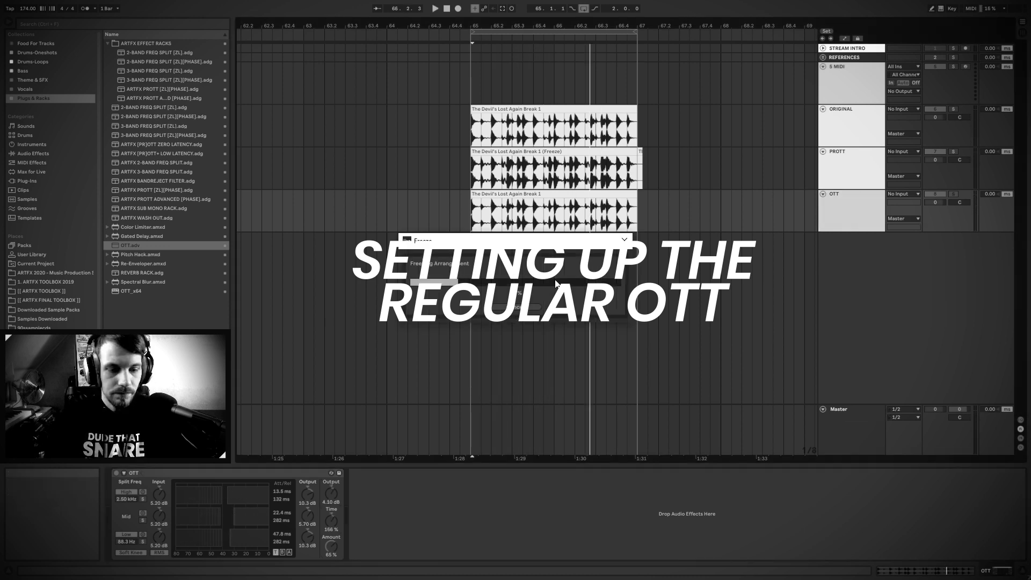
Step: Try to flatten the frozen OTT track to audio and check its clip
{"action": "right_click", "coordinate": [827, 195]}
{"action": "left_click", "coordinate": [848, 285]}
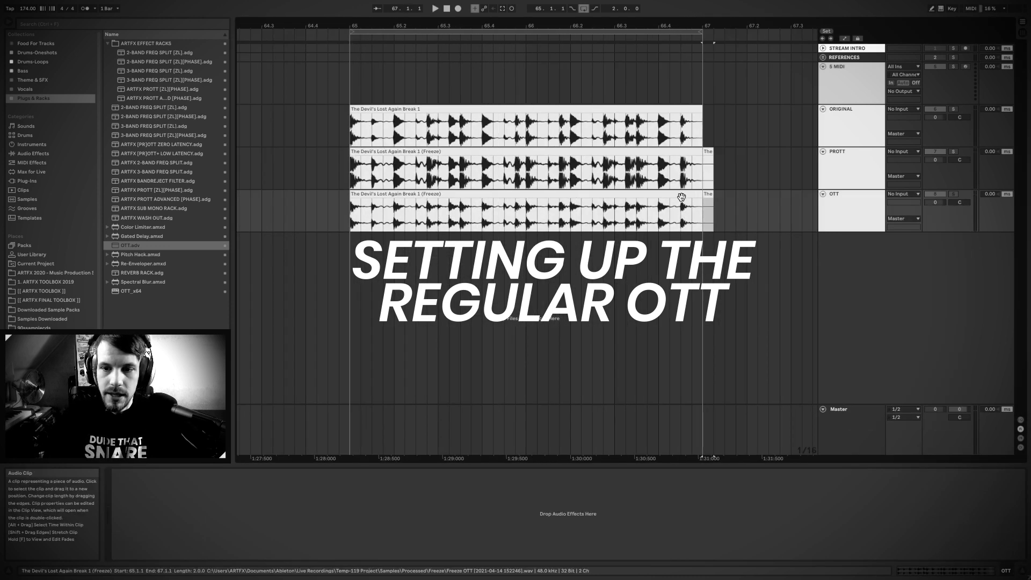
{"action": "double_click", "coordinate": [681, 197]}
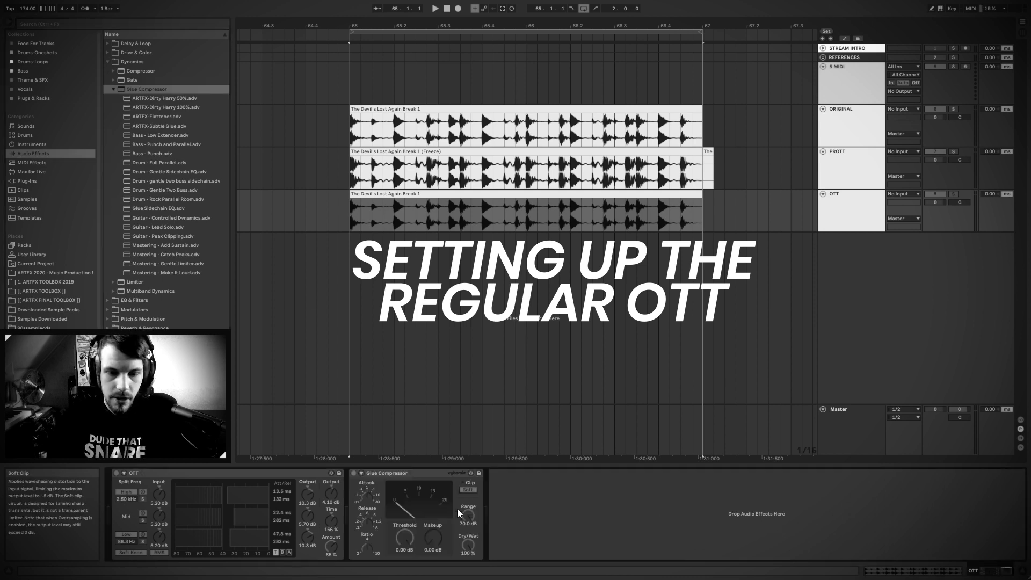
Step: Set the Glue Compressor's Range to 0.00 dB and OTT's Output to 7.00 dB on the OTT track, and freeze and flatten it to audio
{"action": "left_click_drag", "start_coordinate": [468, 515], "coordinate": [468, 548]}
{"action": "key", "text": "space"}
{"action": "key", "text": "space"}
{"action": "key", "text": "space"}
{"action": "left_click_drag", "start_coordinate": [331, 495], "coordinate": [331, 486]}
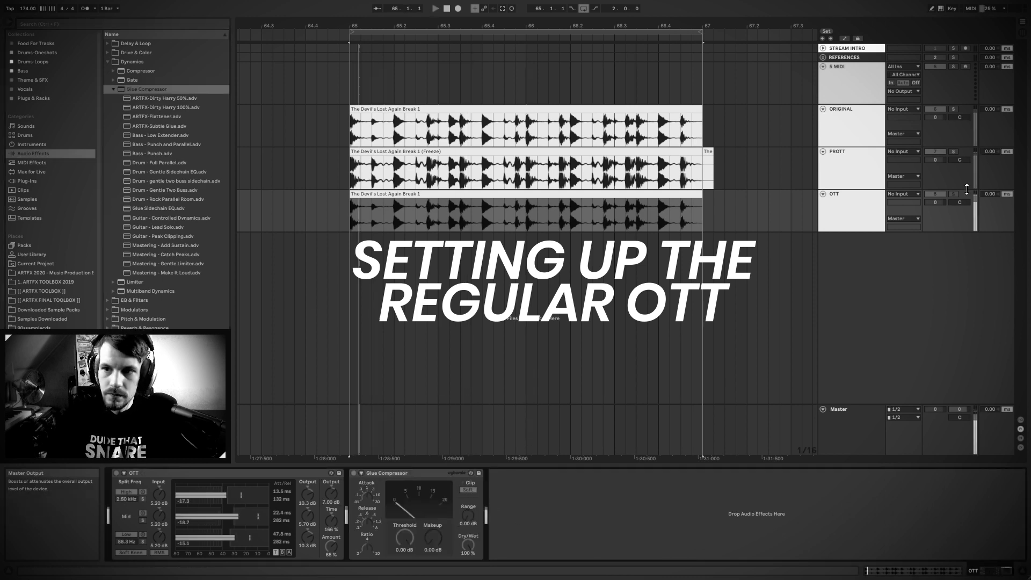
{"action": "right_click", "coordinate": [859, 207]}
{"action": "left_click", "coordinate": [870, 296]}
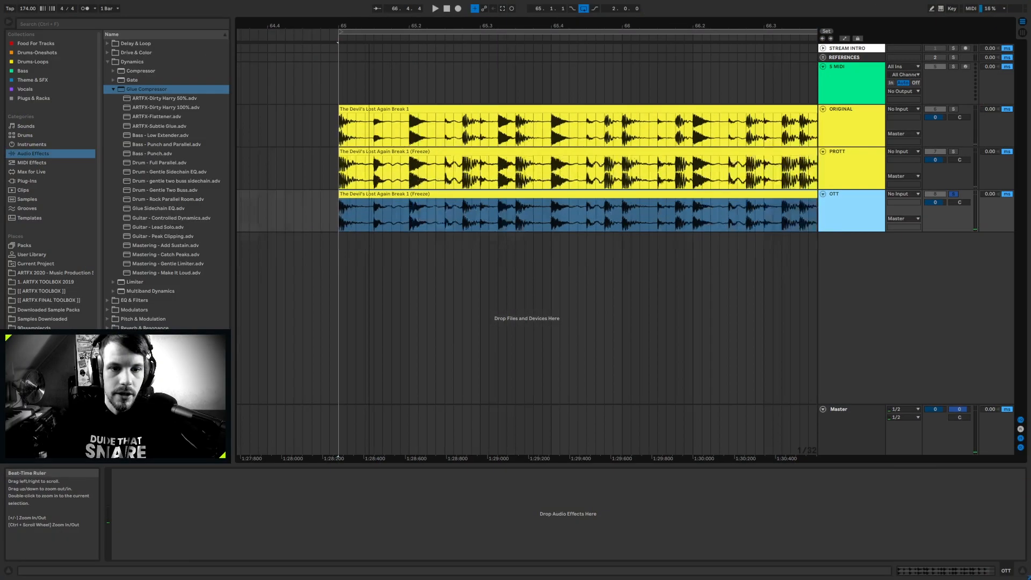
Step: Compare the shapes of the low-frequency cycles following the first hit in the ORIGINAL, PROTT and OTT waveforms
{"action": "scroll", "coordinate": [367, 27], "scroll_direction": "up", "scroll_amount": 10}
{"action": "left_click_drag", "start_coordinate": [371, 26], "coordinate": [389, 88]}
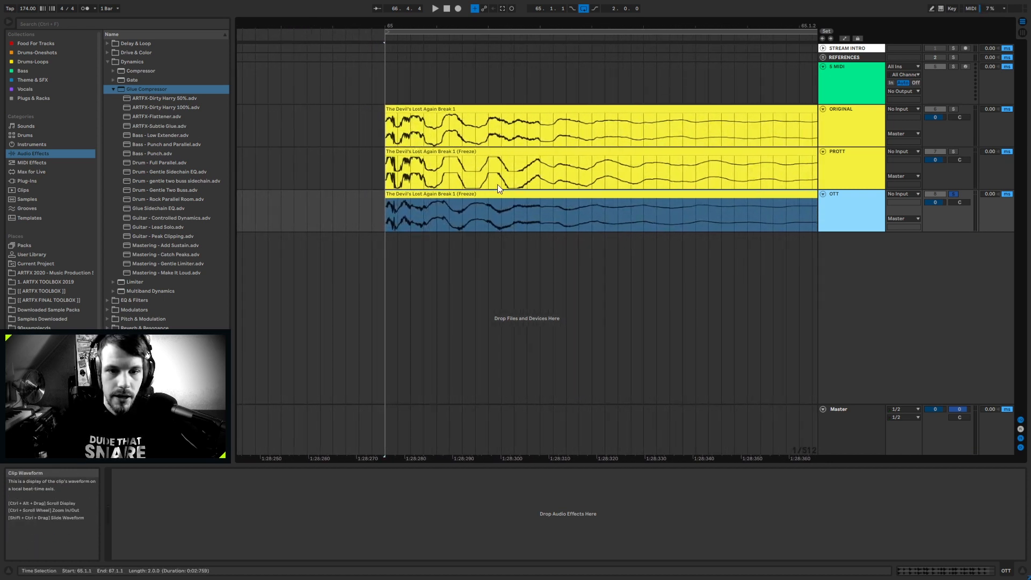
{"action": "left_click_drag", "start_coordinate": [476, 215], "coordinate": [489, 215]}
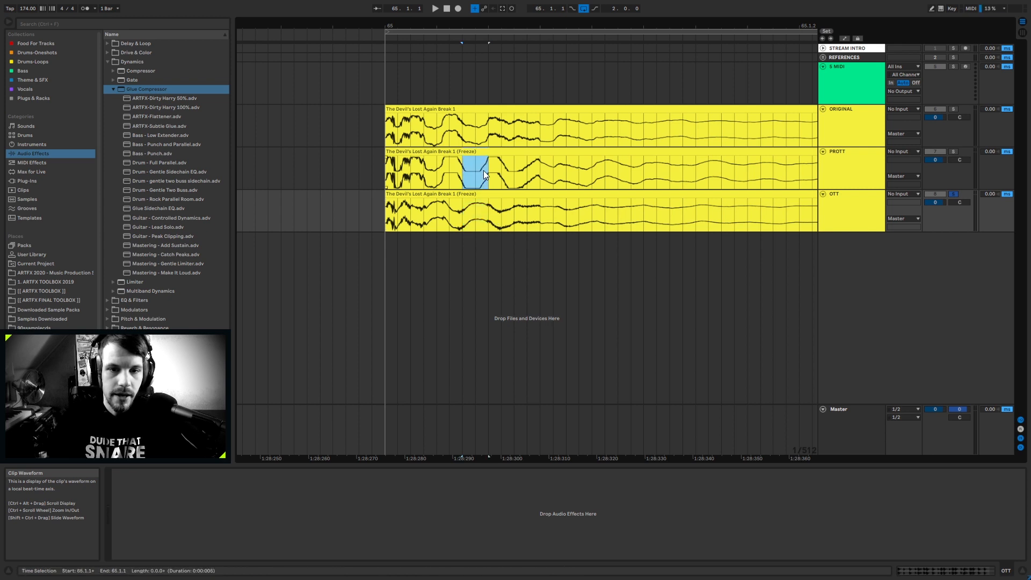
{"action": "left_click_drag", "start_coordinate": [486, 125], "coordinate": [486, 170]}
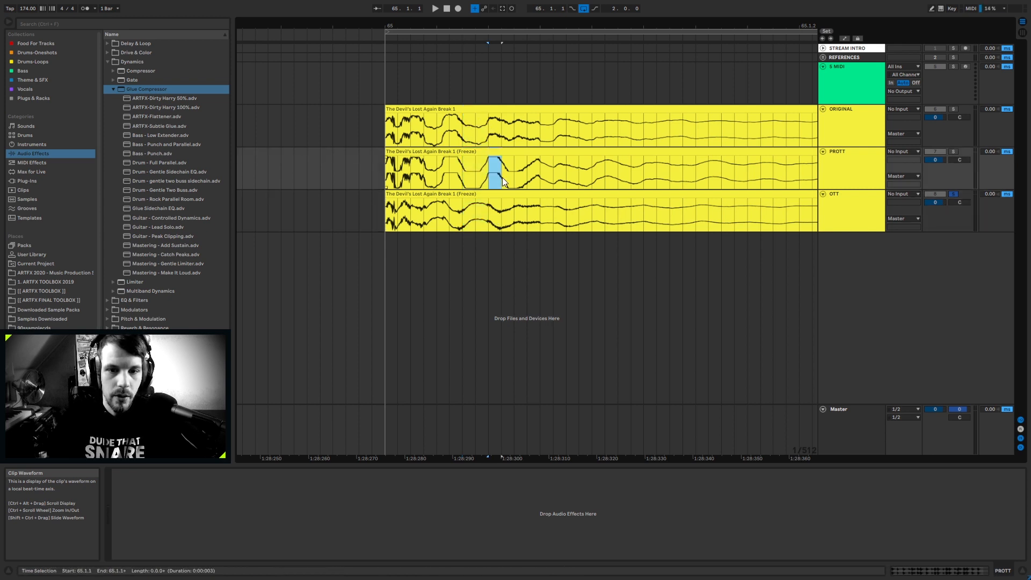
{"action": "left_click_drag", "start_coordinate": [491, 216], "coordinate": [521, 219]}
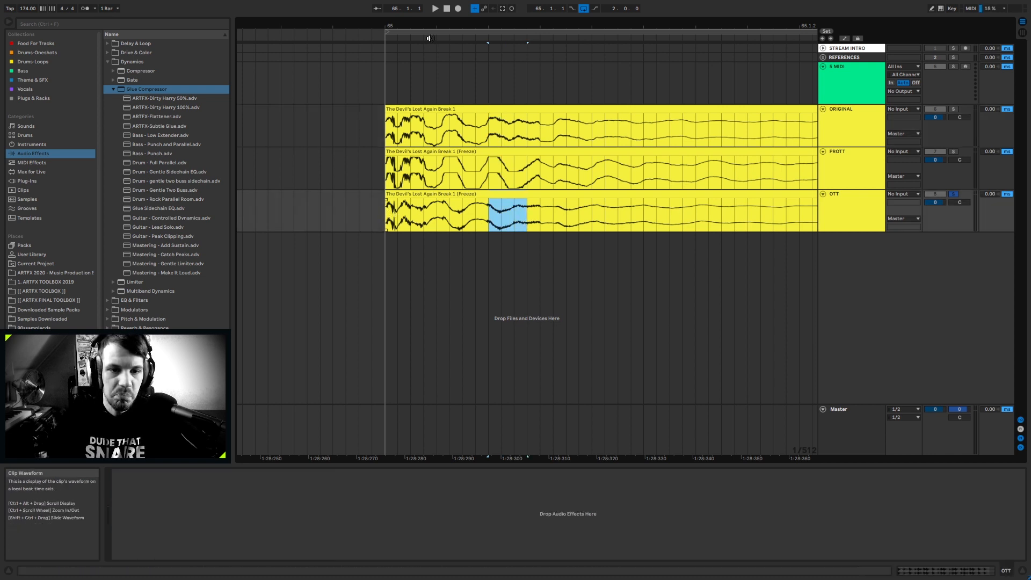
Step: Examine the first transient at the start of bar 65 closely in the OTT, PROTT and ORIGINAL waveforms
{"action": "left_click_drag", "start_coordinate": [388, 25], "coordinate": [377, 70]}
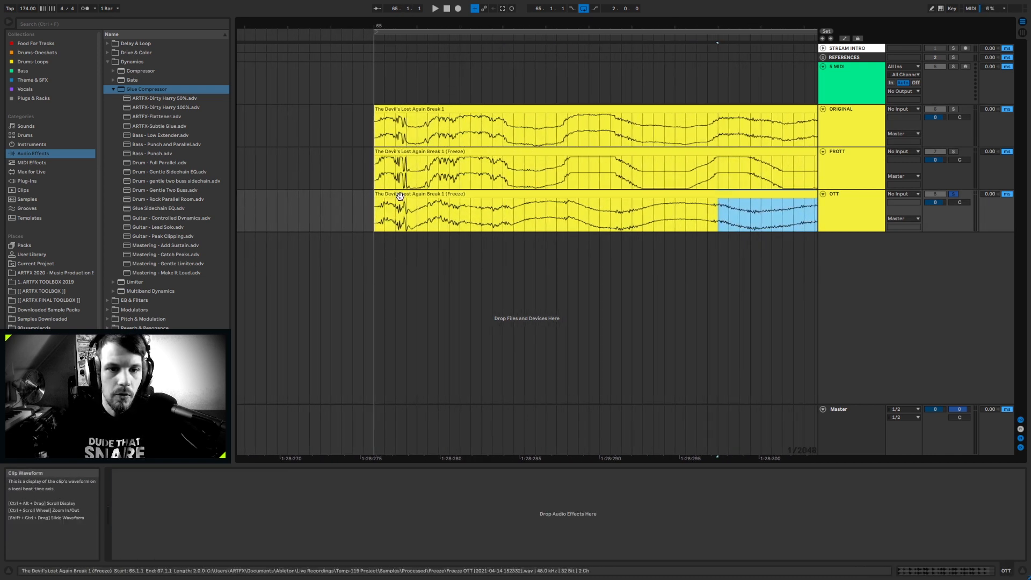
{"action": "left_click_drag", "start_coordinate": [430, 27], "coordinate": [399, 30]}
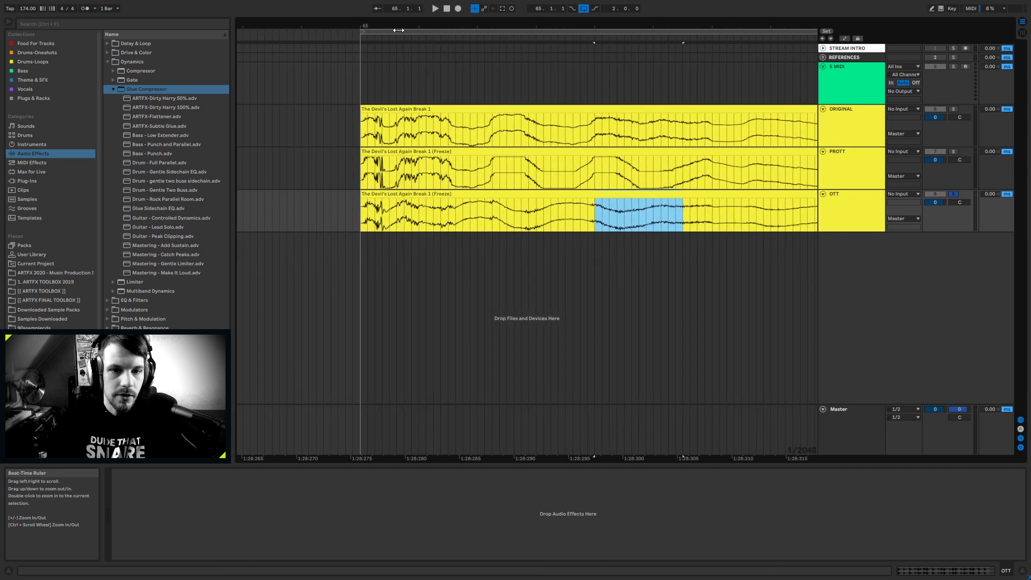
{"action": "mouse_move", "coordinate": [363, 211]}
{"action": "left_mouse_down"}
{"action": "mouse_move", "coordinate": [398, 214]}
{"action": "mouse_move", "coordinate": [374, 221]}
{"action": "left_mouse_up"}
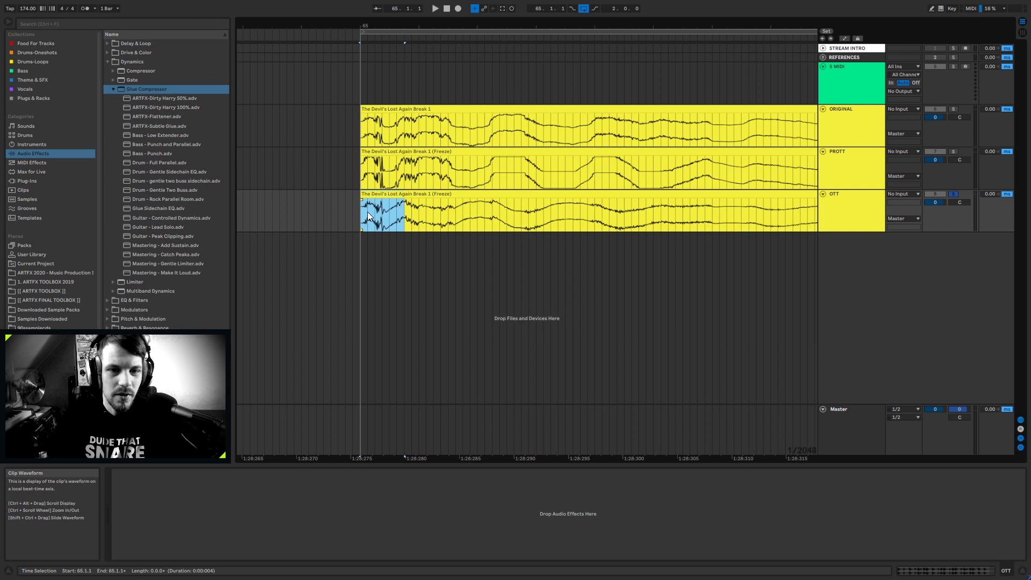
{"action": "left_click_drag", "start_coordinate": [363, 166], "coordinate": [398, 169]}
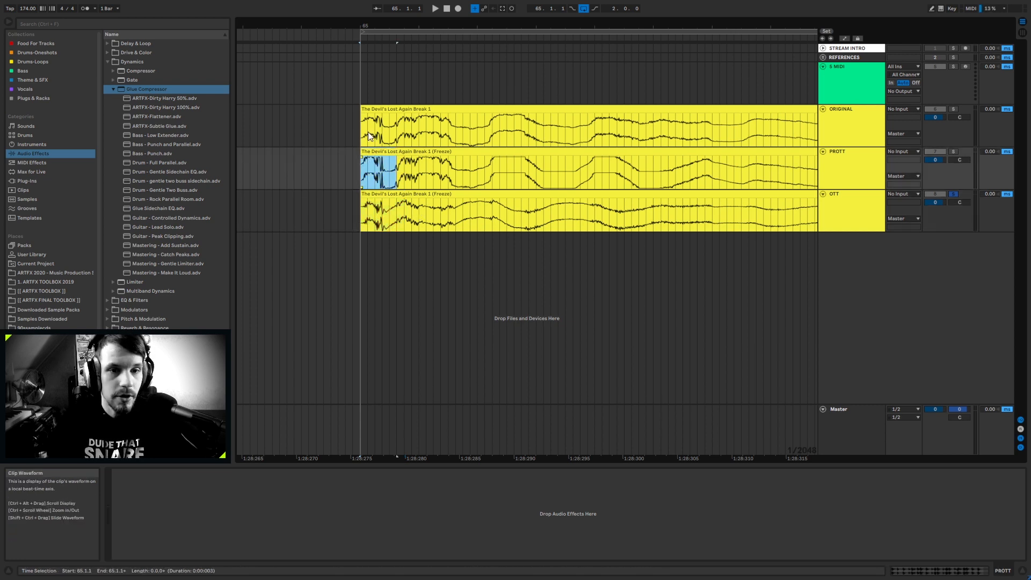
{"action": "left_click", "coordinate": [359, 127]}
{"action": "left_click_drag", "start_coordinate": [393, 131], "coordinate": [394, 131]}
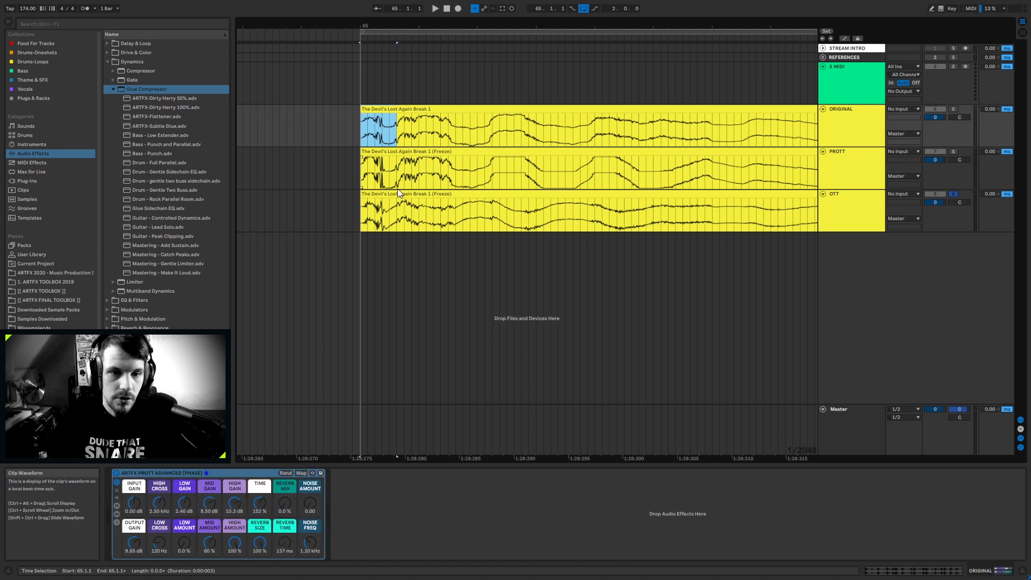
{"action": "left_click_drag", "start_coordinate": [366, 171], "coordinate": [395, 169]}
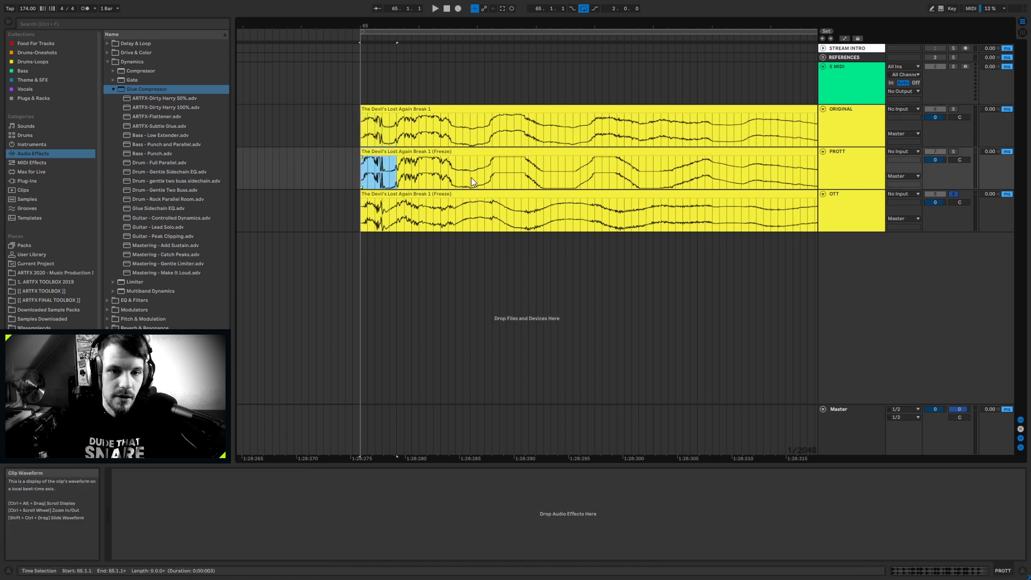
{"action": "left_click_drag", "start_coordinate": [388, 168], "coordinate": [368, 168]}
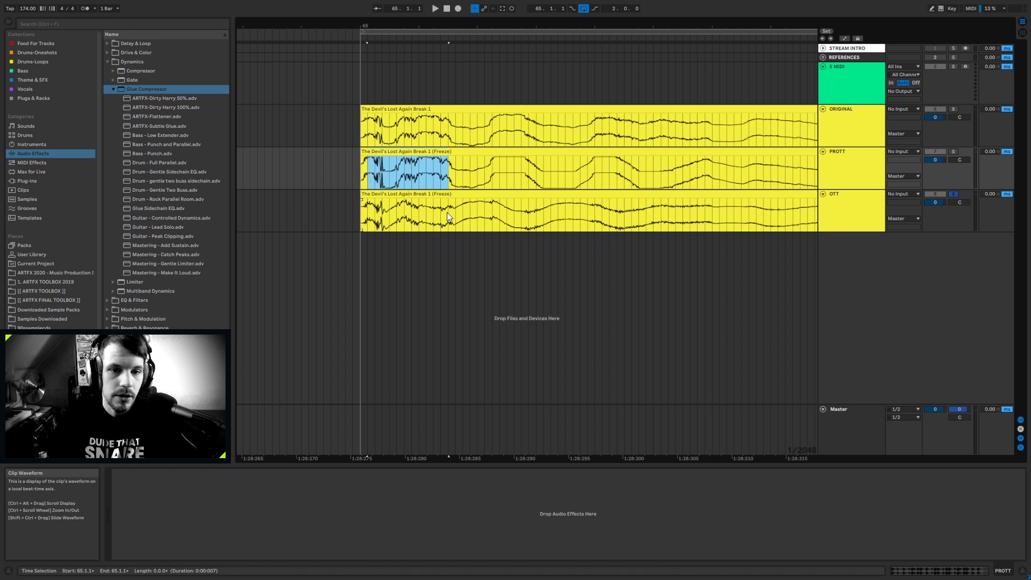
{"action": "left_click_drag", "start_coordinate": [446, 213], "coordinate": [424, 211]}
{"action": "left_click_drag", "start_coordinate": [361, 215], "coordinate": [356, 215]}
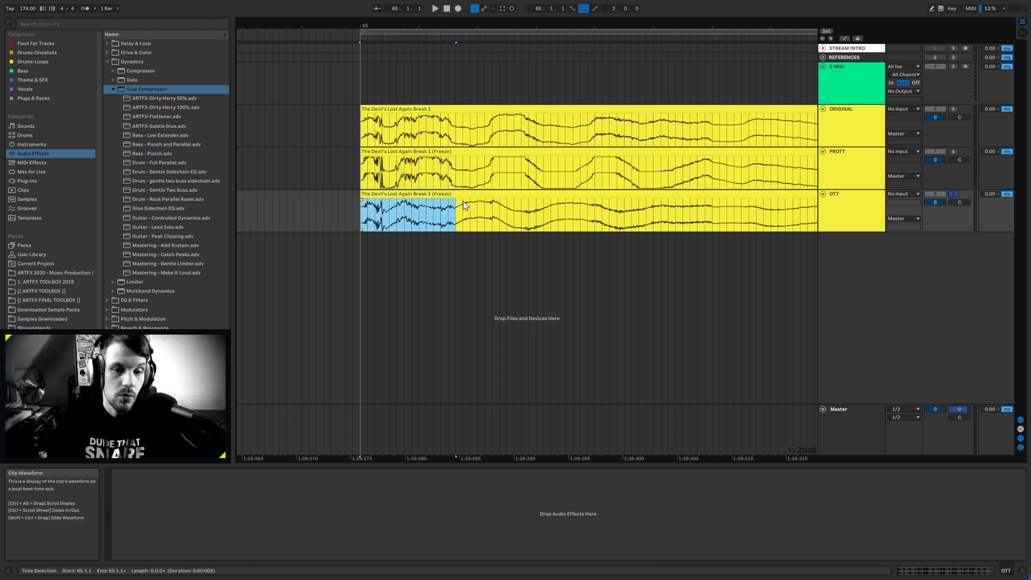
Step: Compare the three waveforms on the following hits of bar 65 and across the whole two-bar break
{"action": "left_click_drag", "start_coordinate": [563, 23], "coordinate": [351, 1]}
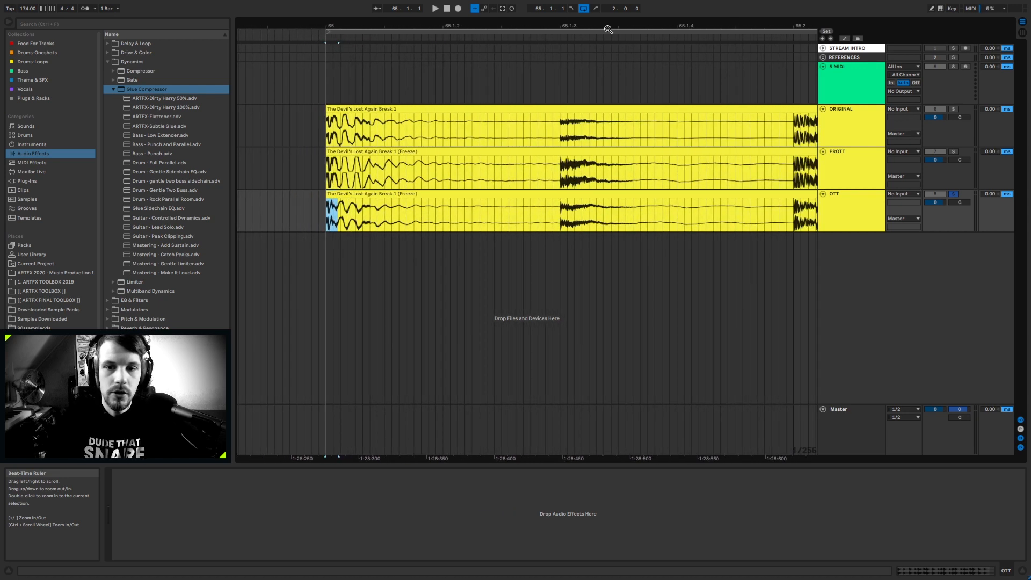
{"action": "left_click_drag", "start_coordinate": [579, 25], "coordinate": [421, 11]}
{"action": "left_click_drag", "start_coordinate": [523, 24], "coordinate": [603, 24]}
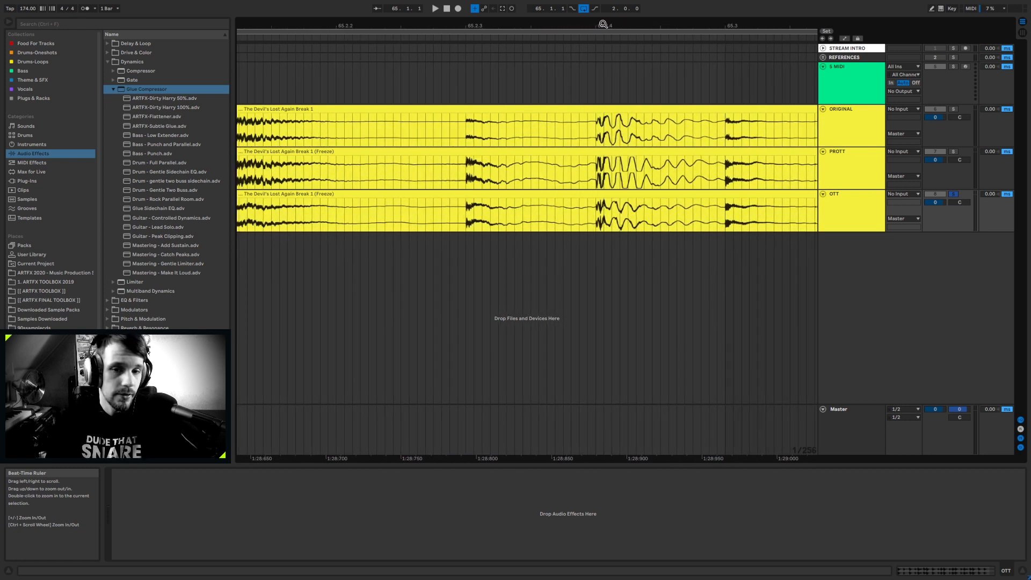
{"action": "left_click_drag", "start_coordinate": [538, 26], "coordinate": [489, 16]}
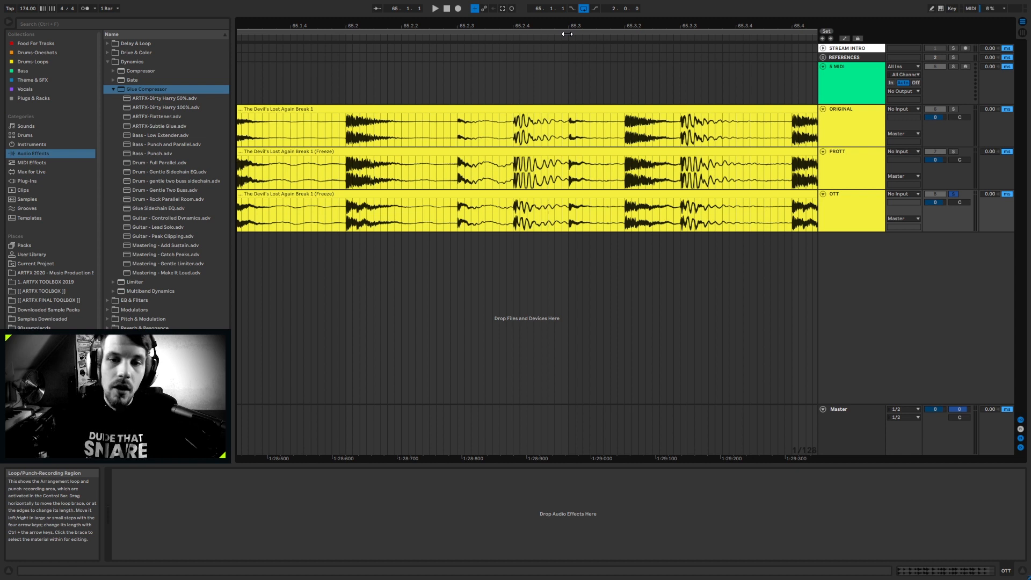
{"action": "left_click_drag", "start_coordinate": [530, 26], "coordinate": [365, 26]}
{"action": "left_click_drag", "start_coordinate": [582, 25], "coordinate": [492, 8]}
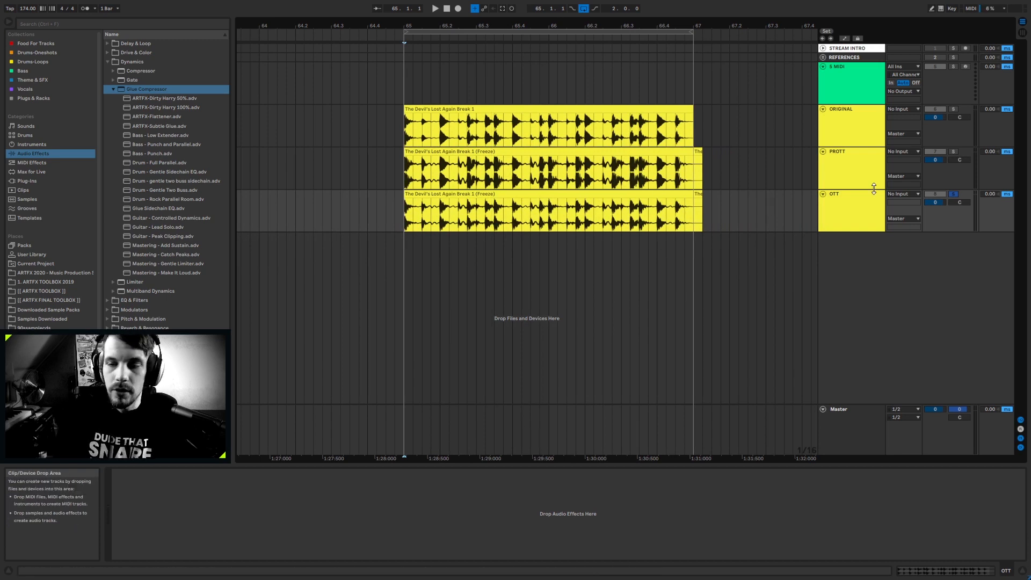
Step: Delete the ORIGINAL, PROTT and OTT tracks
{"action": "left_click", "coordinate": [847, 144]}
{"action": "left_click", "coordinate": [853, 210], "text": "shift"}
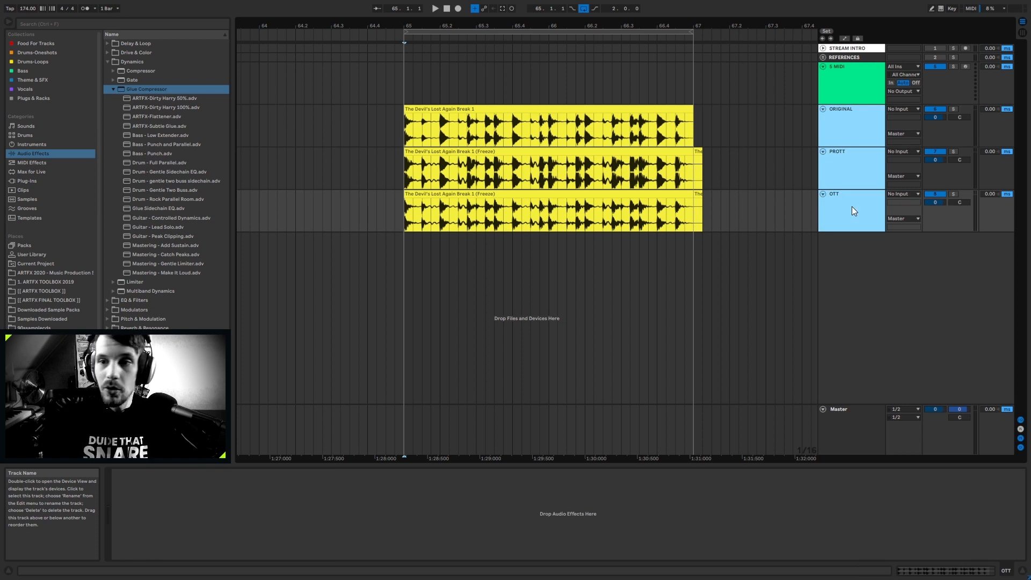
{"action": "key", "text": "Delete"}
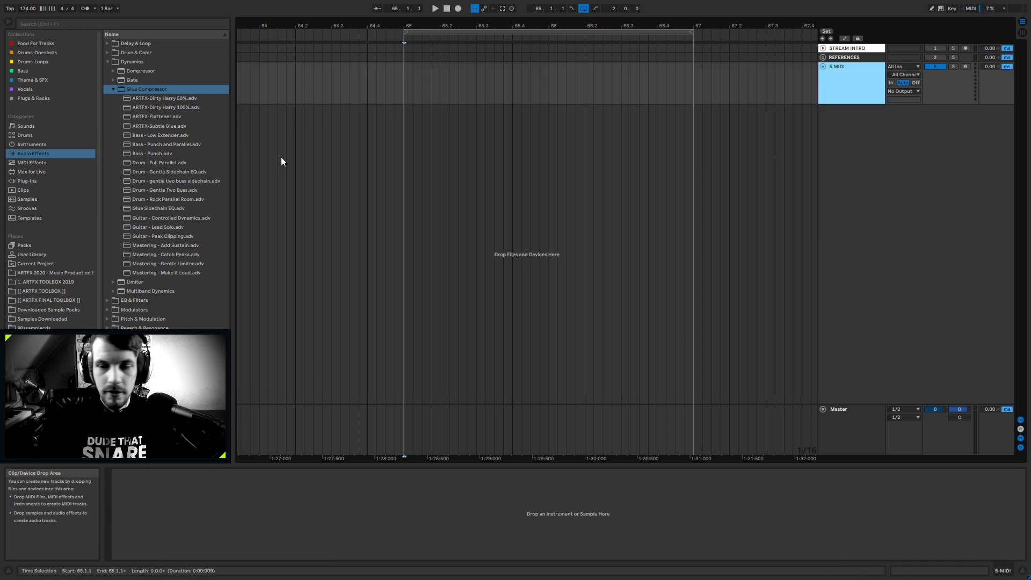
Step: Load the Vital synth on the MIDI track, with oscillator 1 off and the White Noise sampler on
{"action": "left_click", "coordinate": [29, 182]}
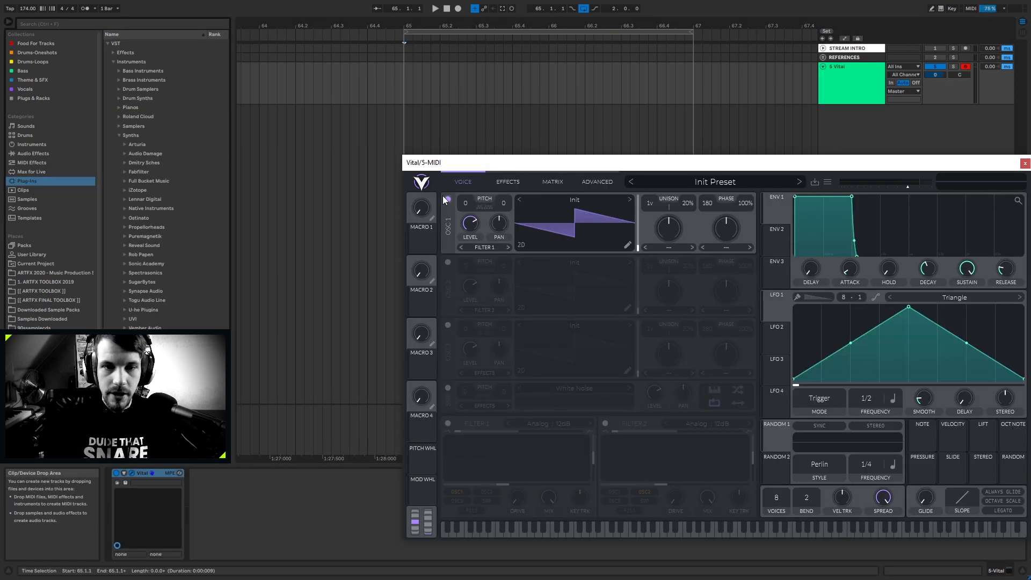
{"action": "left_click", "coordinate": [446, 198]}
{"action": "left_click", "coordinate": [448, 388]}
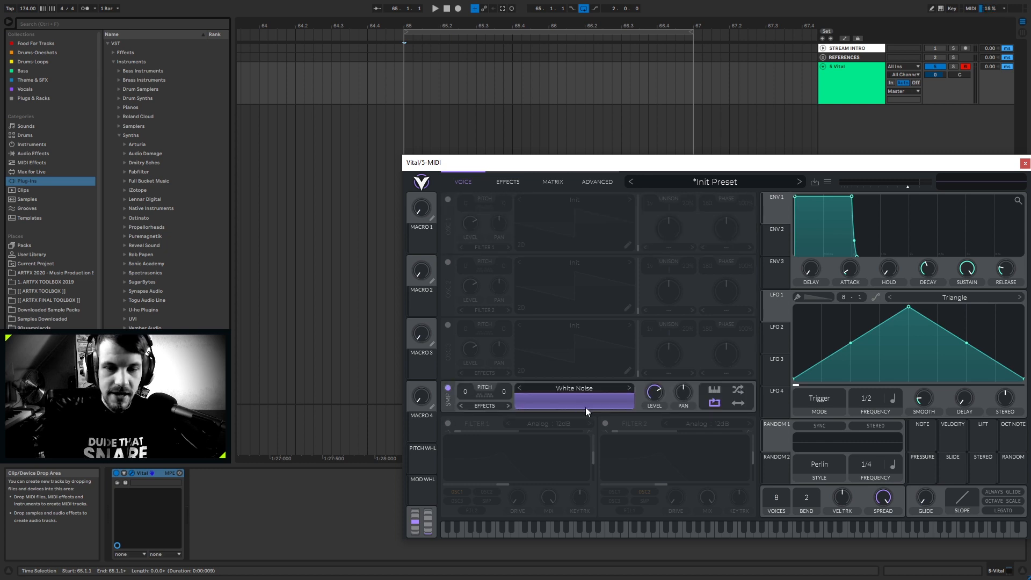
{"action": "left_click_drag", "start_coordinate": [651, 408], "coordinate": [651, 410]}
{"action": "left_click", "coordinate": [1025, 163]}
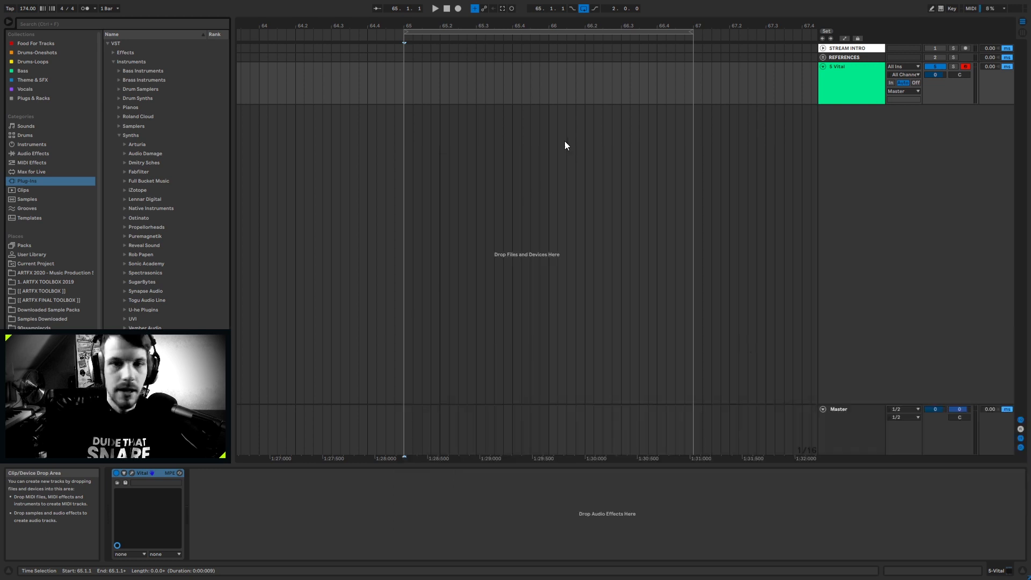
Step: Open the SPAN Plus analyzer on the Master track, and move and enlarge its window
{"action": "left_click", "coordinate": [840, 417]}
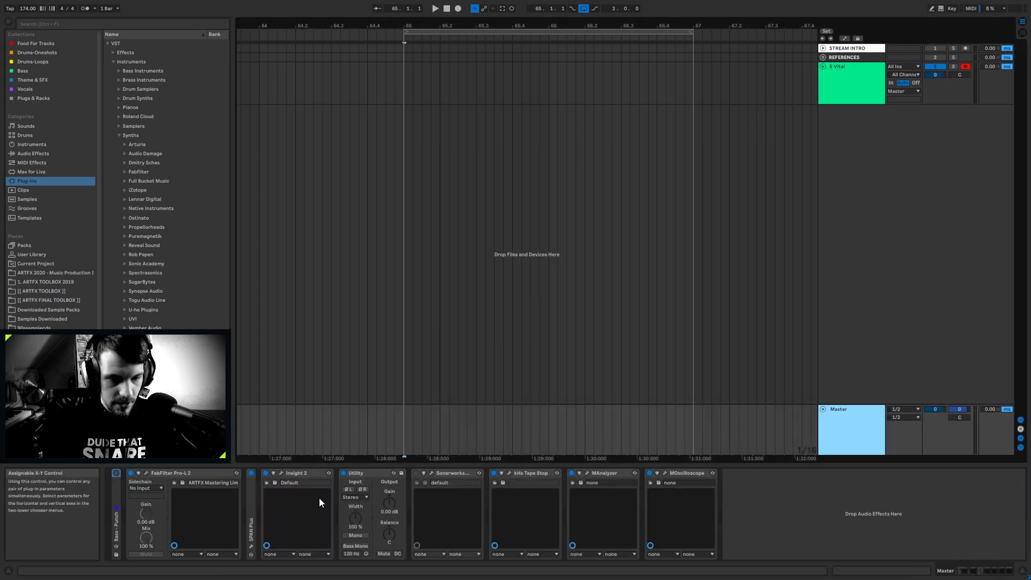
{"action": "left_click", "coordinate": [251, 546]}
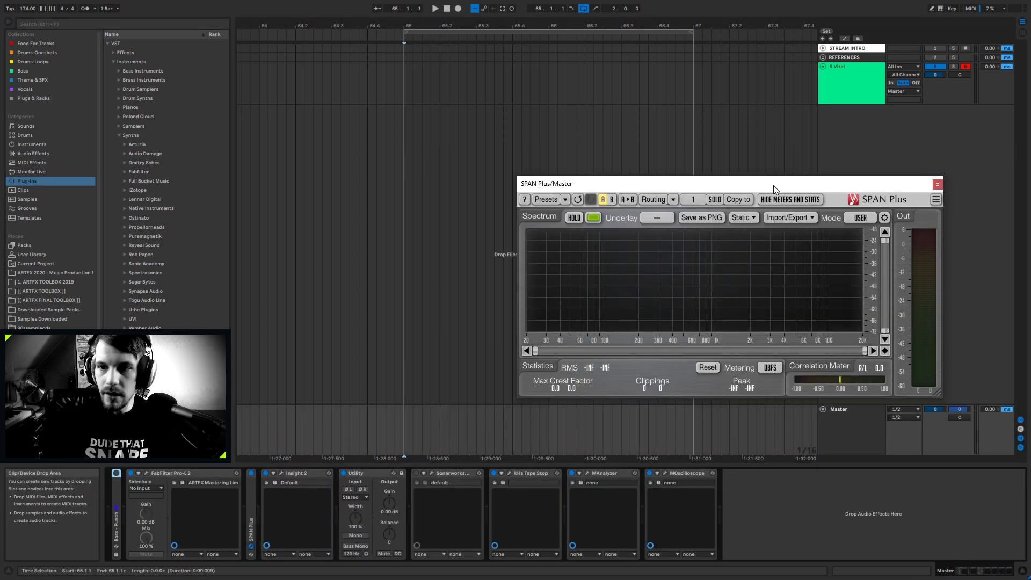
{"action": "left_click_drag", "start_coordinate": [774, 186], "coordinate": [829, 143]}
{"action": "left_click_drag", "start_coordinate": [994, 354], "coordinate": [995, 408]}
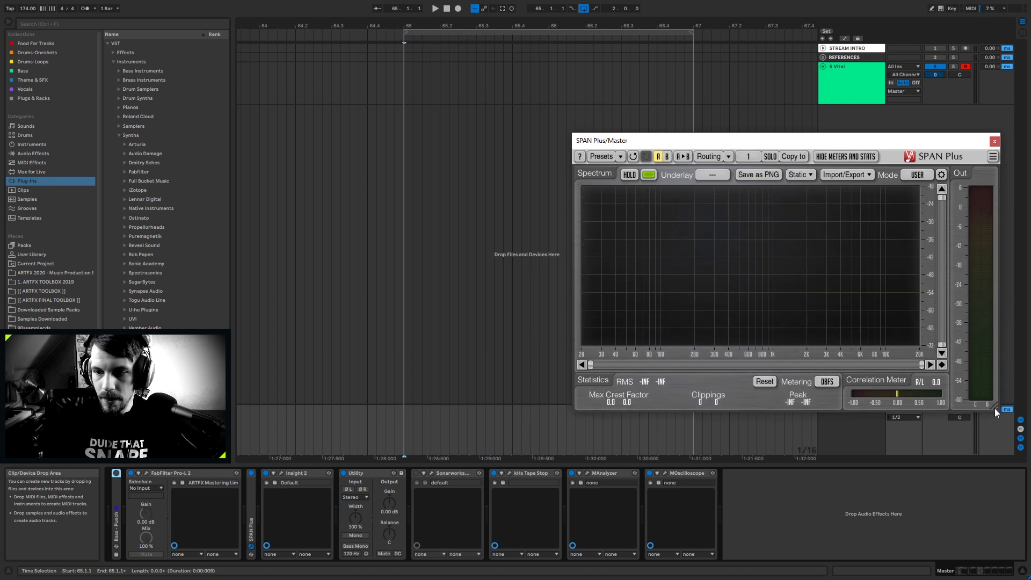
Step: Load the ARTFX PROTT [ZL][PHASE] rack after Vital on its MIDI track and bypass the rack
{"action": "left_click", "coordinate": [896, 102]}
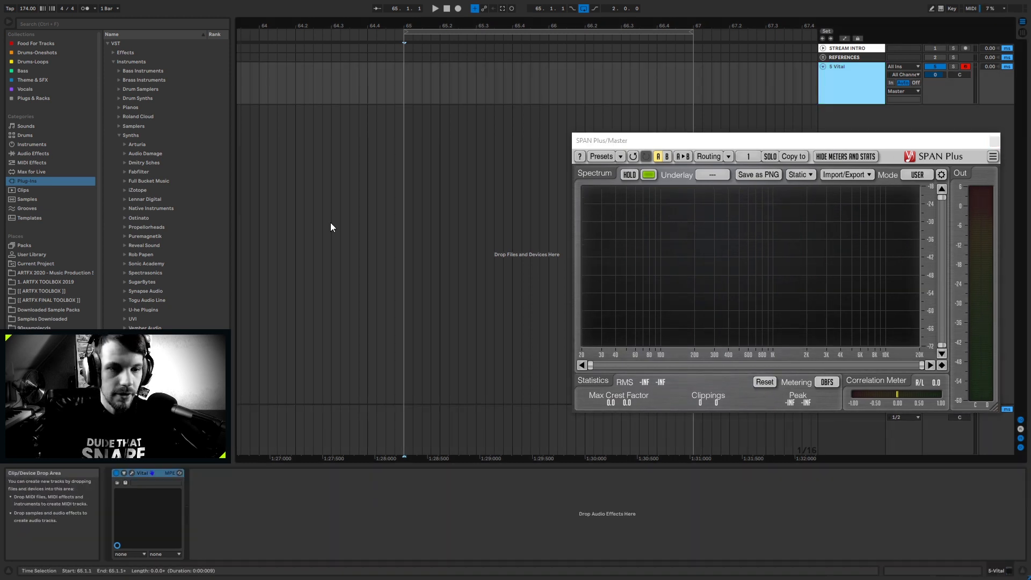
{"action": "left_click", "coordinate": [26, 99]}
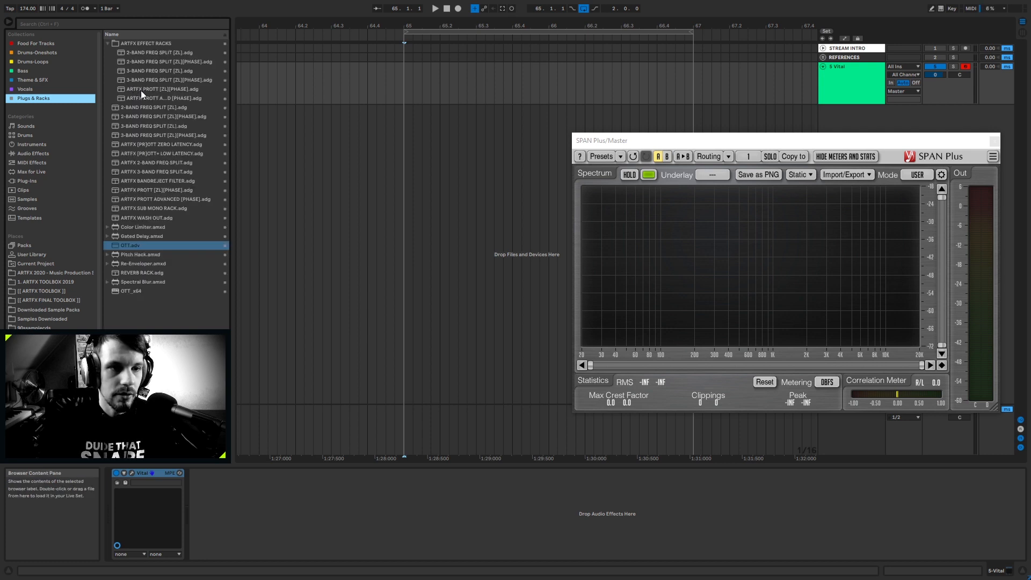
{"action": "left_click", "coordinate": [140, 88]}
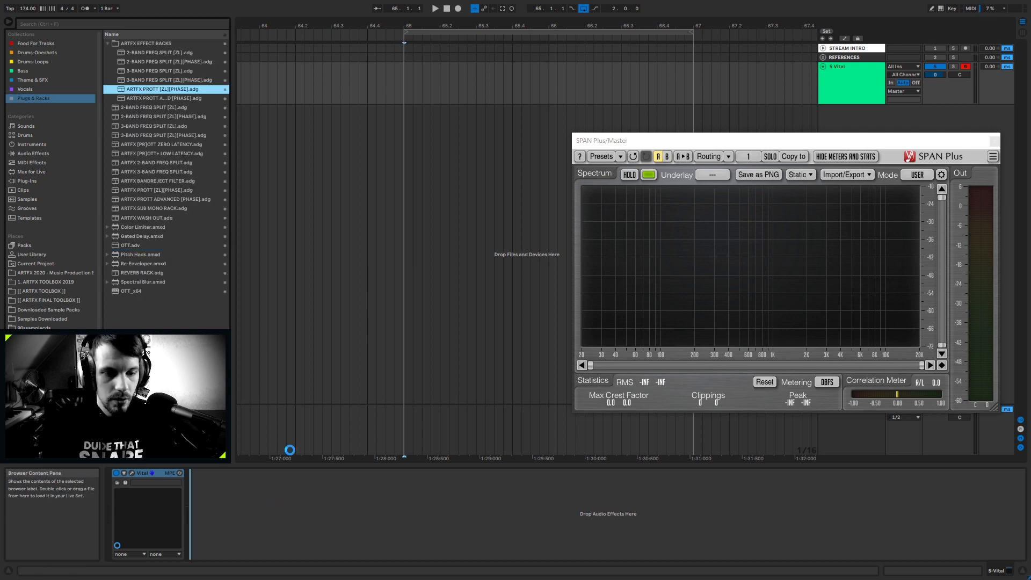
{"action": "left_click_drag", "start_coordinate": [268, 501], "coordinate": [268, 500]}
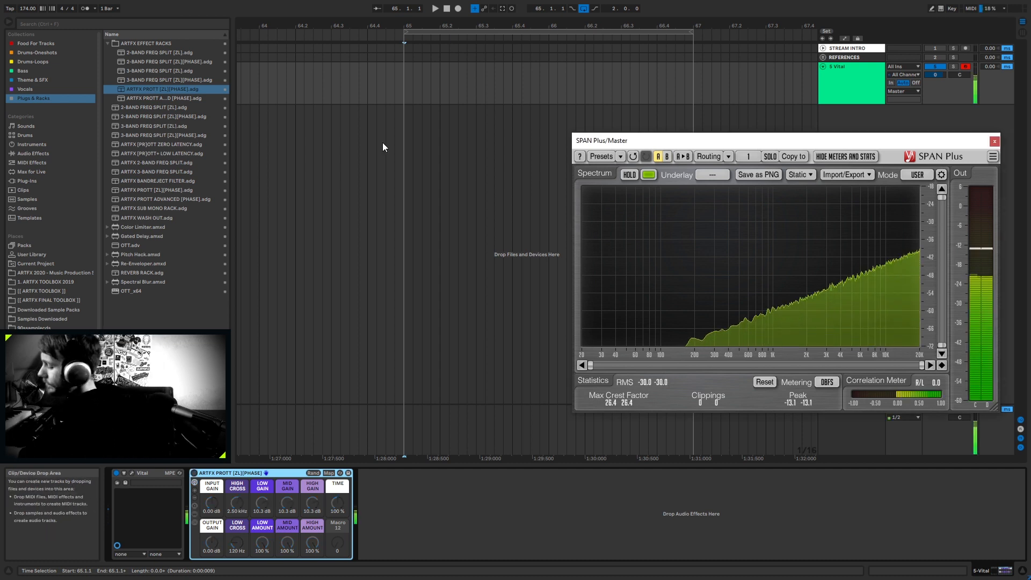
Step: Capture the unprocessed white noise in SPAN Plus as the first static spectrum and close the Static Spectrums Editor
{"action": "left_click", "coordinate": [794, 175]}
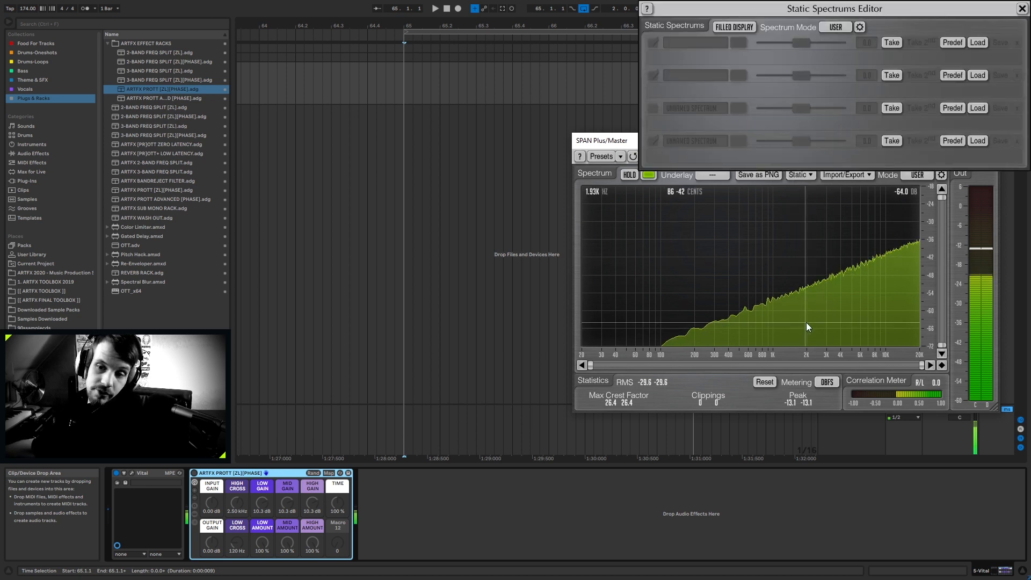
{"action": "left_click", "coordinate": [891, 44]}
{"action": "left_click", "coordinate": [1019, 10]}
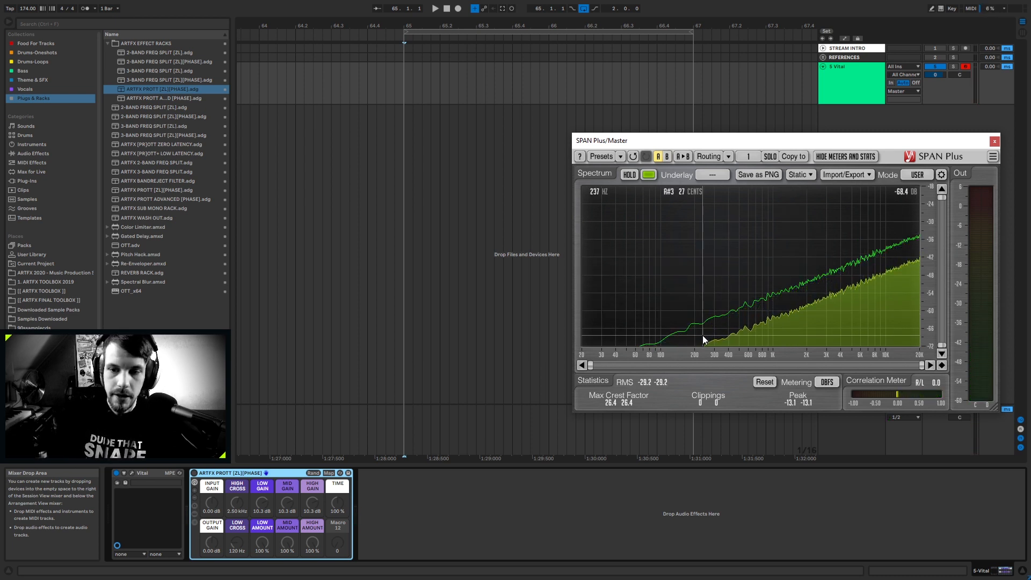
Step: Enable the PROTT rack and capture the processed white noise as the second static spectrum in SPAN Plus
{"action": "left_click", "coordinate": [501, 391]}
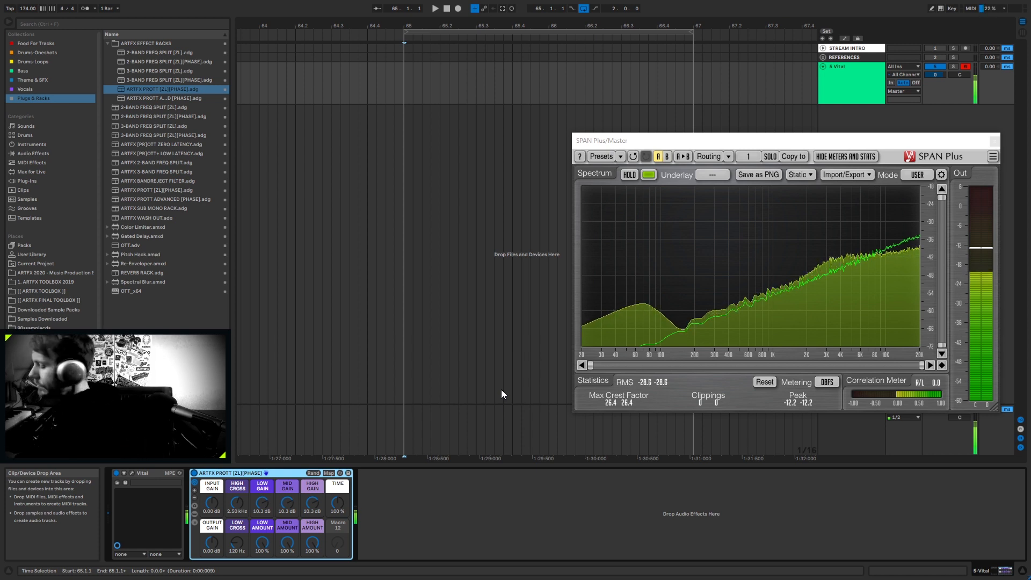
{"action": "left_click", "coordinate": [800, 175]}
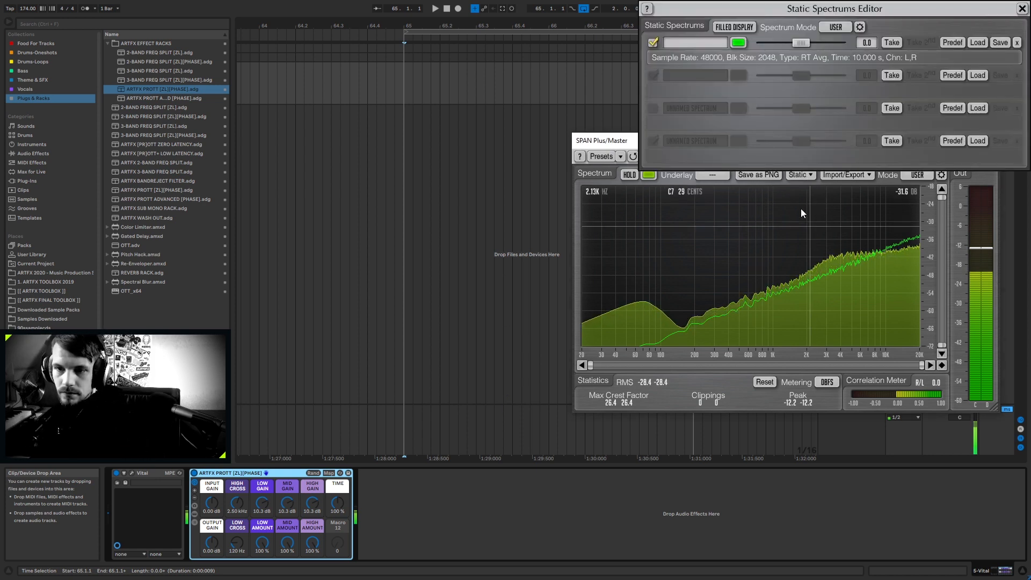
{"action": "left_click", "coordinate": [892, 75]}
{"action": "left_click", "coordinate": [1022, 8]}
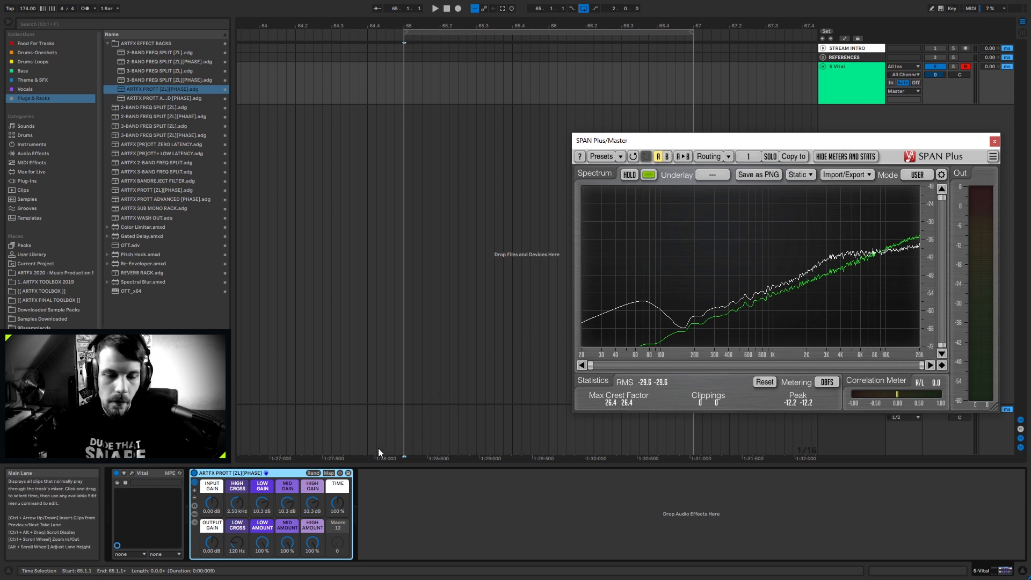
Step: Set the rack's Mid Gain to 5.00 dB and High Cross to 8.55 kHz, and capture the output as the third static spectrum
{"action": "left_click", "coordinate": [414, 500]}
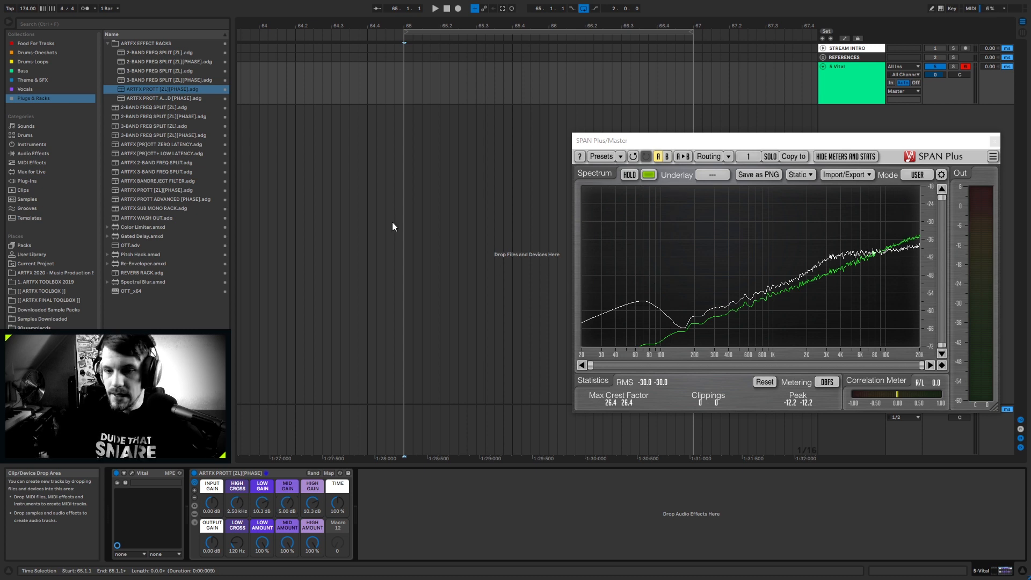
{"action": "left_click_drag", "start_coordinate": [797, 140], "coordinate": [757, 190]}
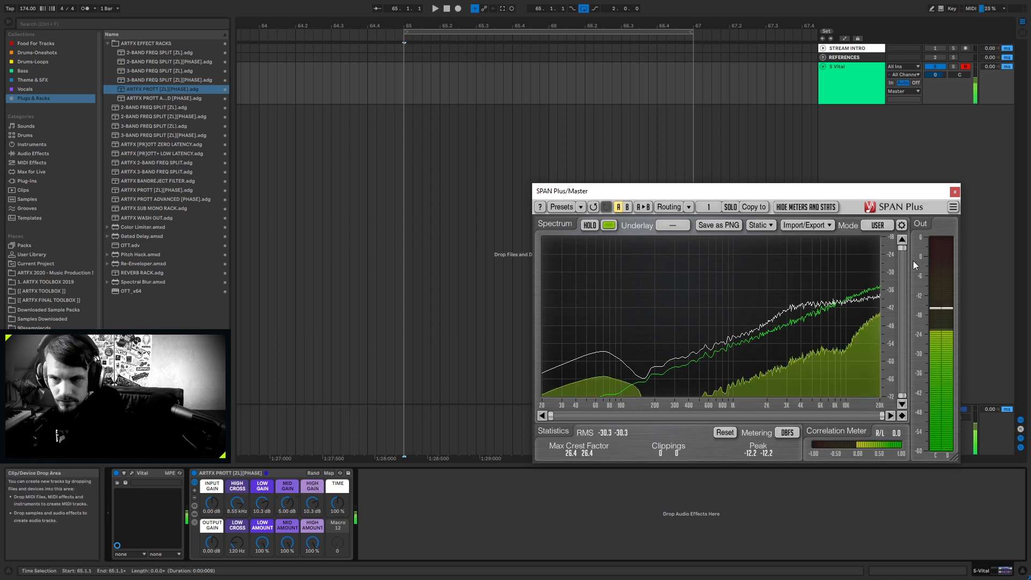
{"action": "left_click", "coordinate": [761, 226]}
{"action": "left_click", "coordinate": [852, 158]}
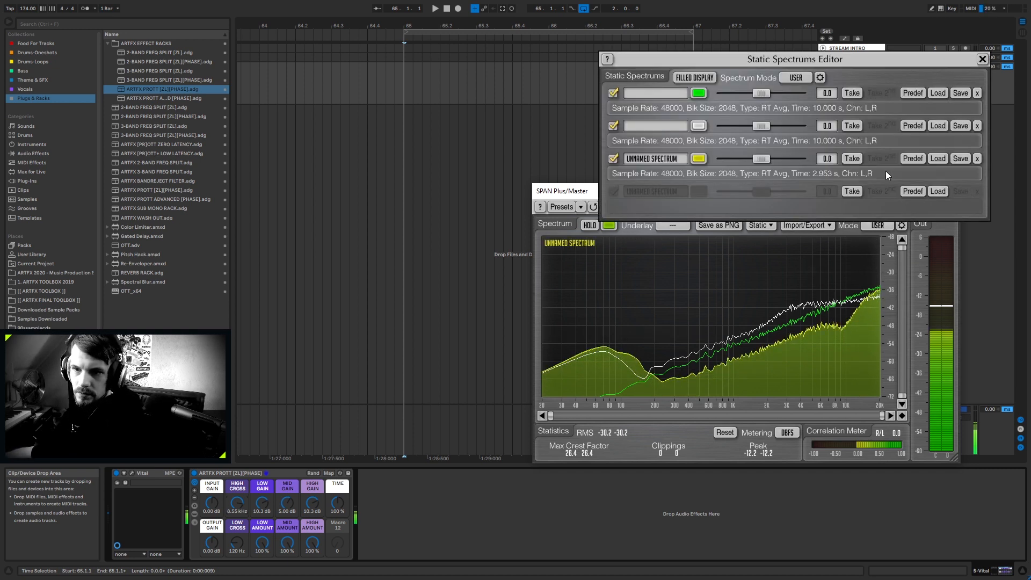
{"action": "left_click", "coordinate": [985, 59]}
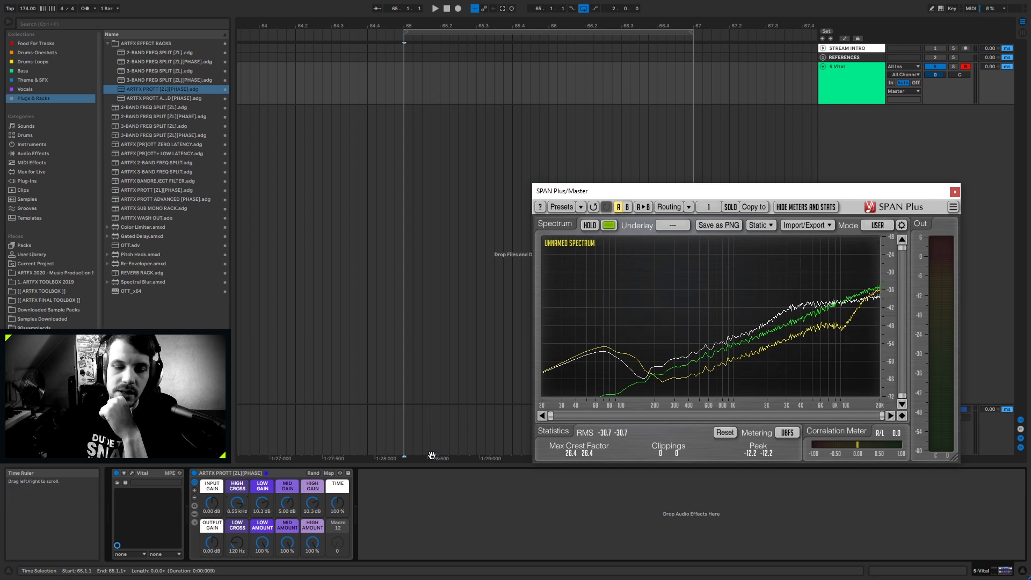
Step: Set the rack's Mid Gain to 10.3 dB and close the SPAN Plus analyzer window
{"action": "left_click", "coordinate": [288, 505]}
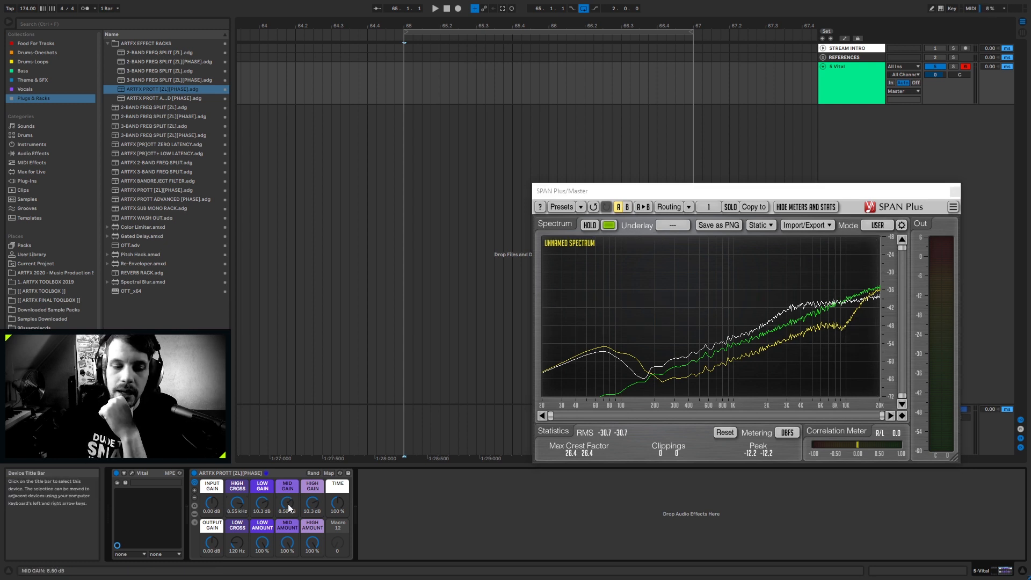
{"action": "left_click_drag", "start_coordinate": [289, 507], "coordinate": [289, 499]}
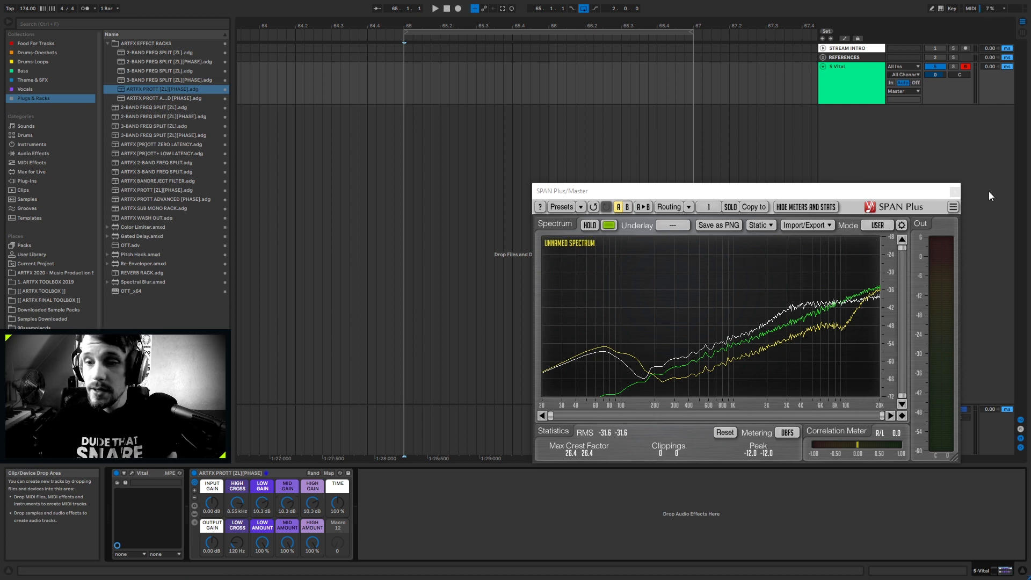
{"action": "left_click", "coordinate": [955, 192]}
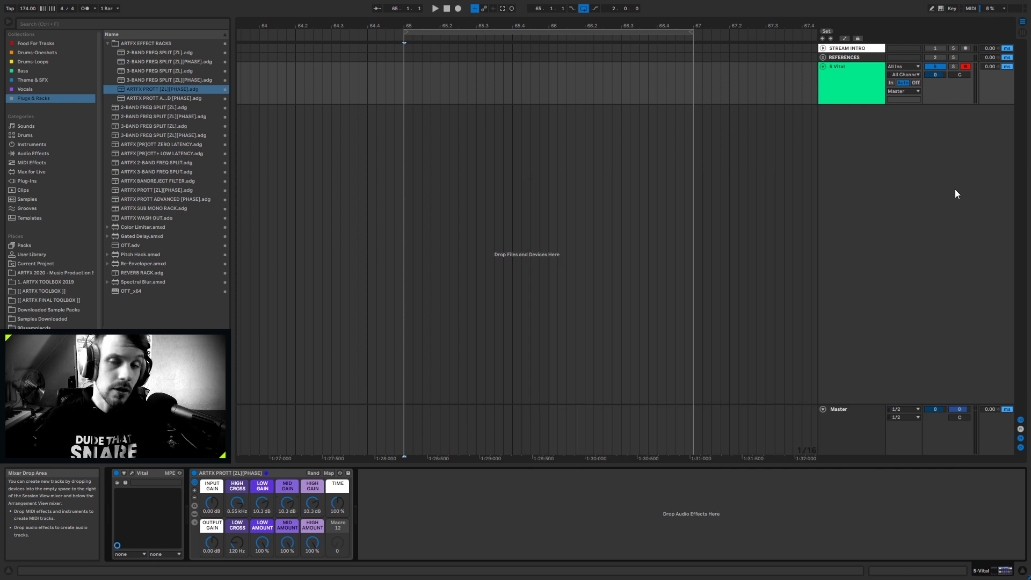